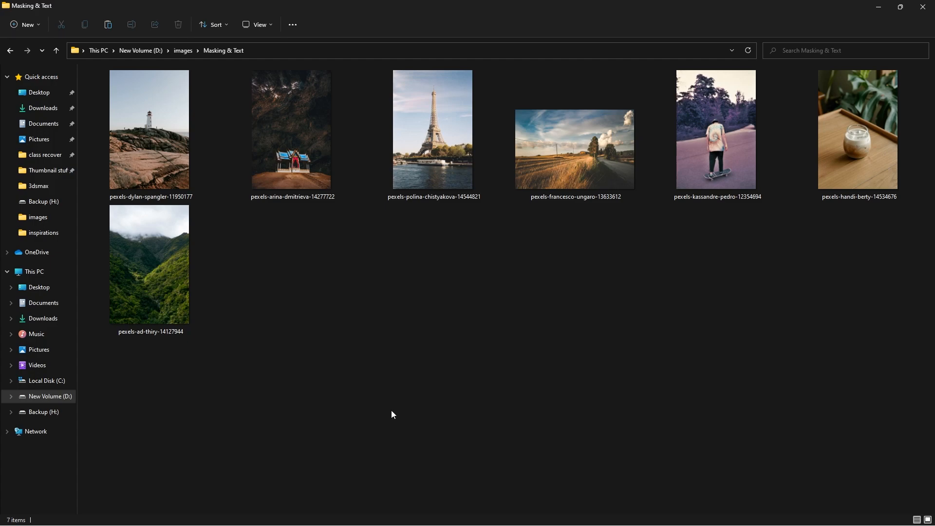
# Open the Eiffel Tower photo from the Masking & Text folder as a document in Photoshop.
pyautogui.press('super+Tab')
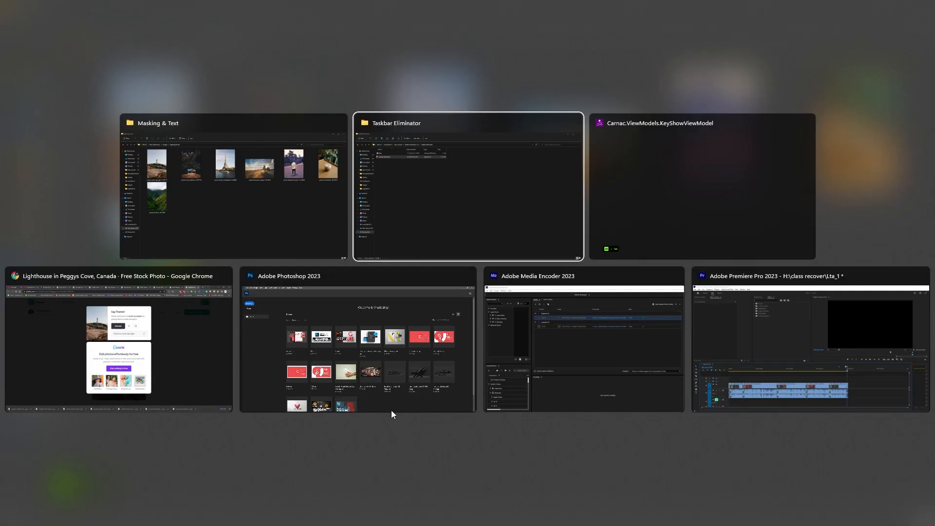
pyautogui.click(311, 359)
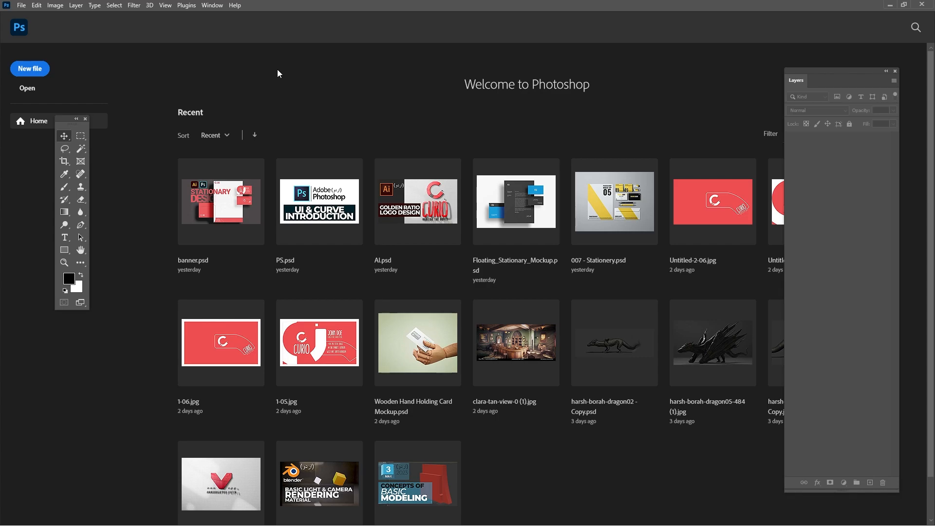
pyautogui.hotkey('alt', 'Tab')
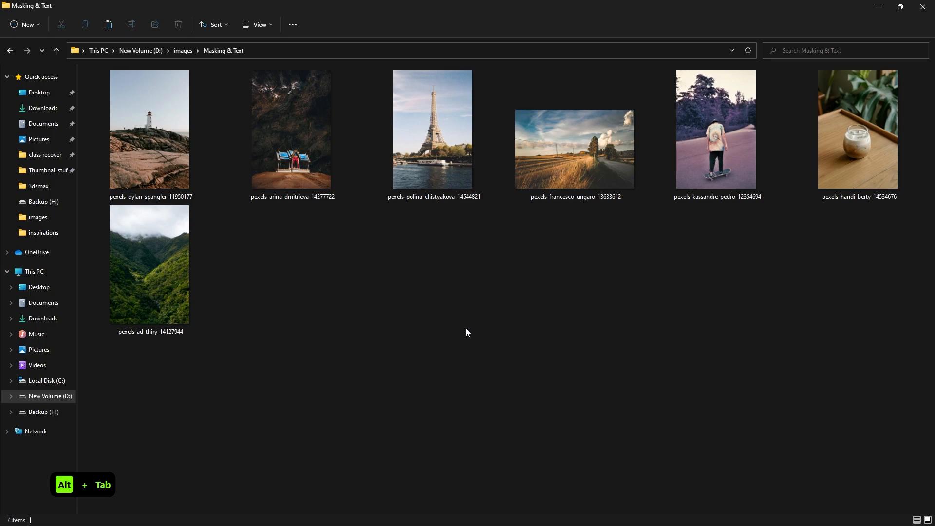
pyautogui.moveTo(422, 148); pyautogui.dragTo(513, 79)
pyautogui.hotkey('alt', 'Tab')
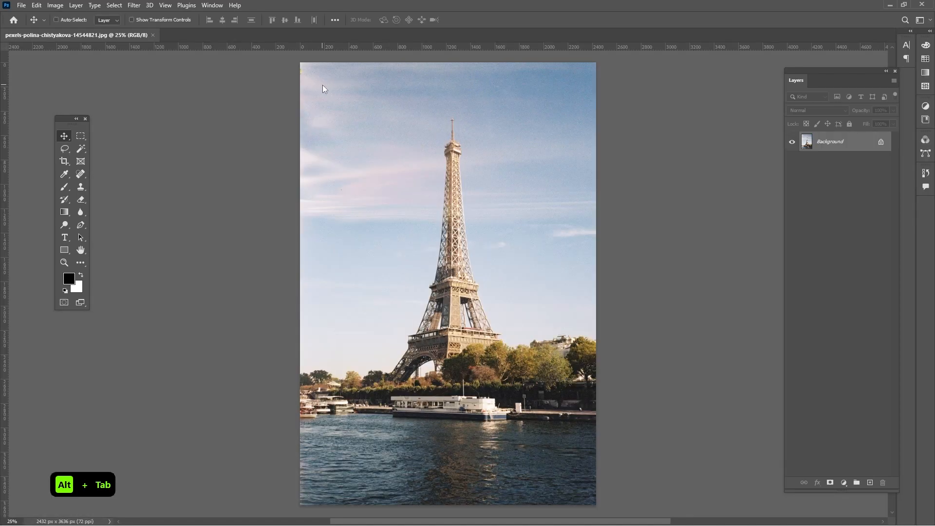
# Open the lighthouse photo from the Masking & Text folder as a second document in Photoshop.
pyautogui.hotkey('alt', 'Tab')
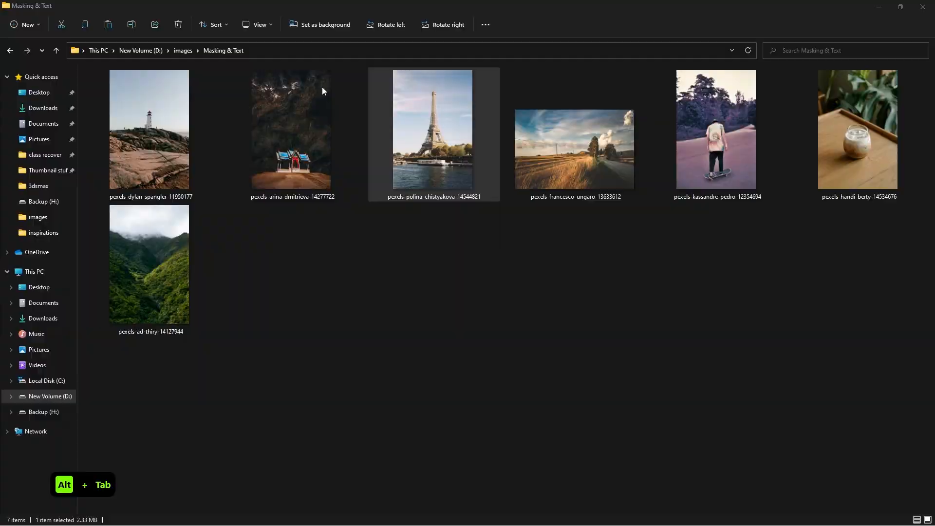
pyautogui.moveTo(153, 134); pyautogui.dragTo(442, 18)
pyautogui.hotkey('alt', 'Tab')
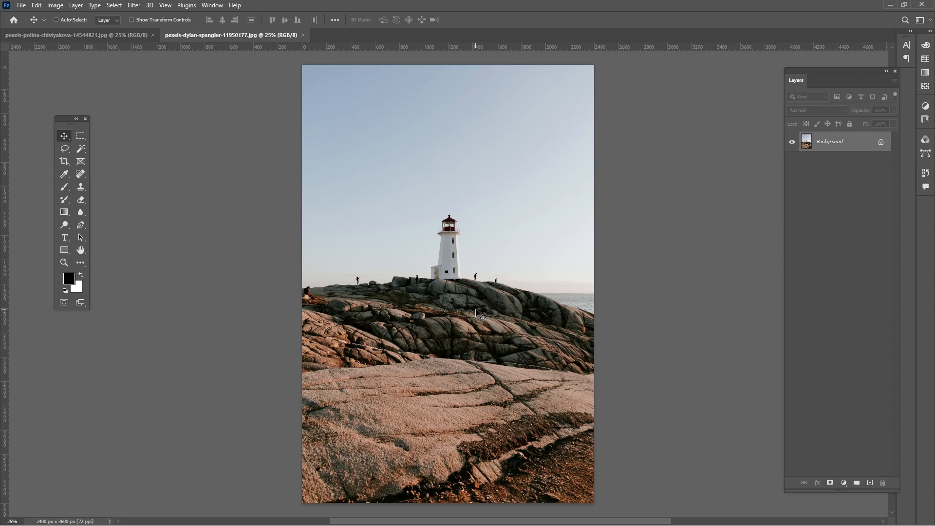
# Open the lighthouse photo from the folder in Paint and show the lighthouse at 50% zoom.
pyautogui.hotkey('alt', 'Tab')
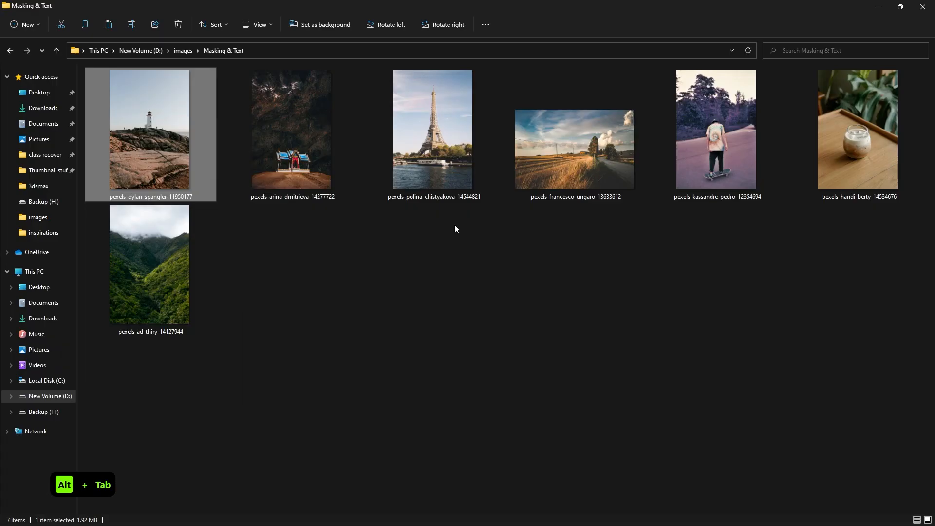
pyautogui.rightClick(169, 132)
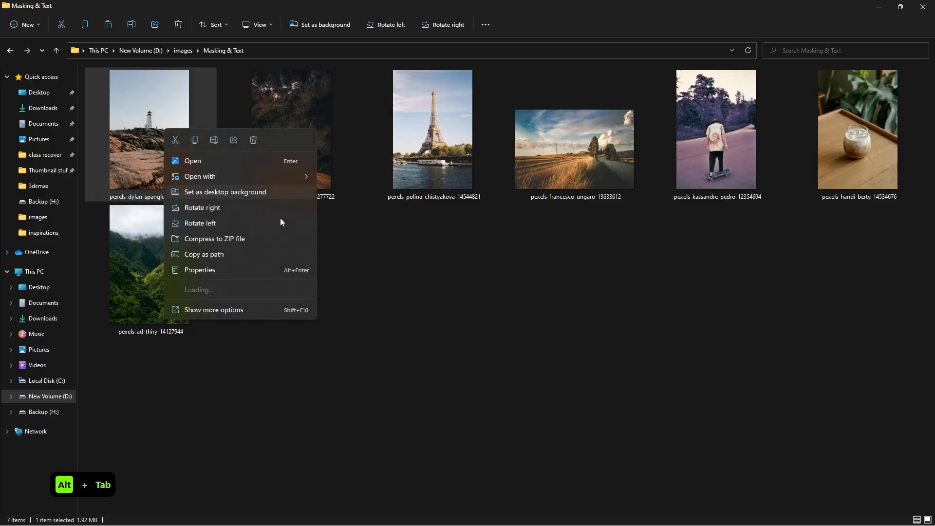
pyautogui.moveTo(244, 182)
pyautogui.click(363, 209)
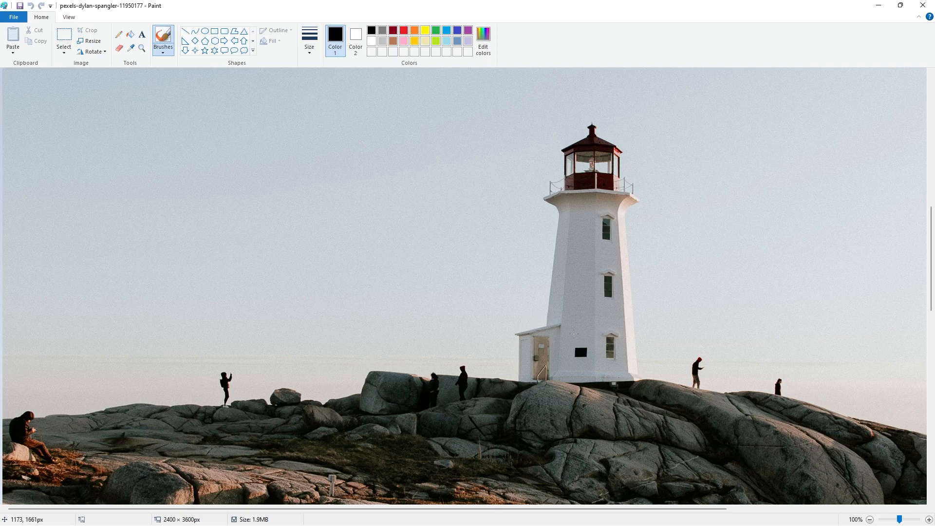
pyautogui.click(896, 520)
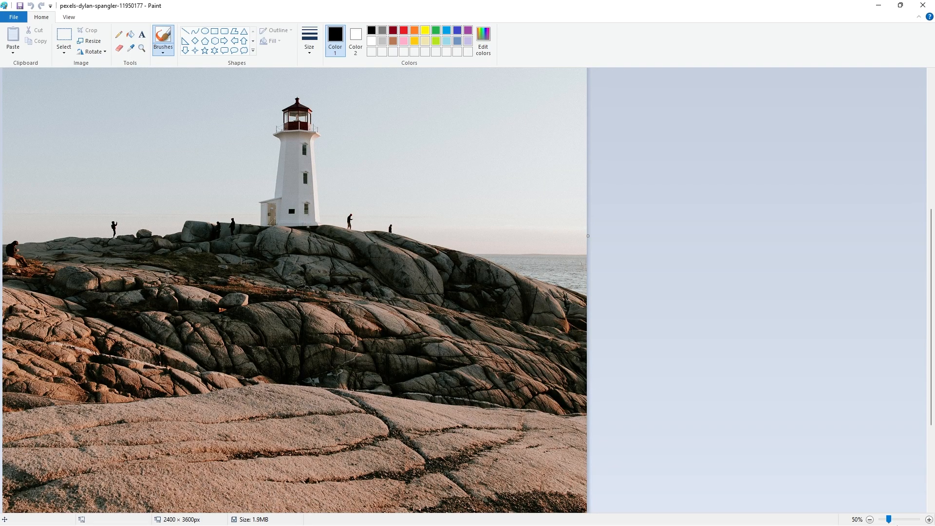
pyautogui.scroll(3, 459, 309)
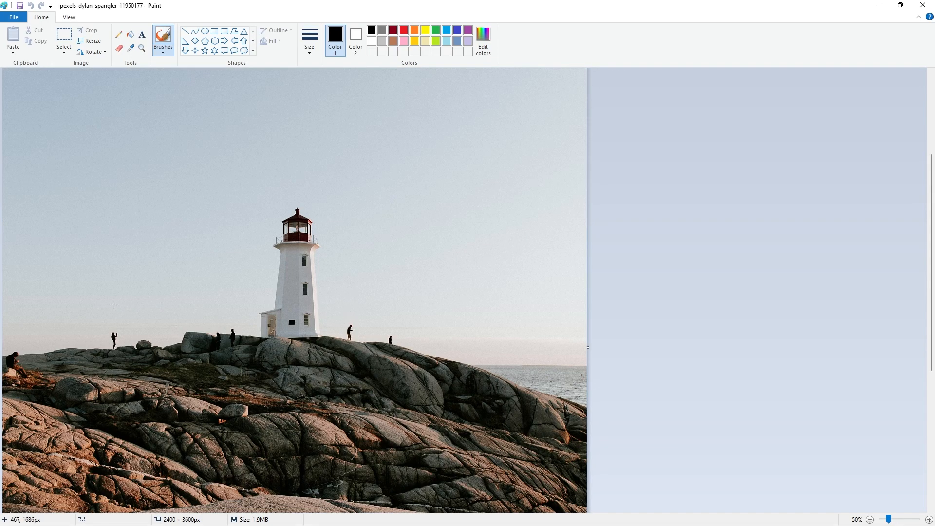
# In red, draw a large freehand rectangle across the lighthouse and trace the outline of the lighthouse and rocks.
pyautogui.click(406, 31)
pyautogui.moveTo(72, 254); pyautogui.dragTo(74, 370)
pyautogui.moveTo(72, 256)
pyautogui.mouseDown()
pyautogui.moveTo(411, 263)
pyautogui.moveTo(502, 275)
pyautogui.moveTo(502, 391)
pyautogui.moveTo(338, 394)
pyautogui.moveTo(74, 377)
pyautogui.moveTo(111, 340)
pyautogui.moveTo(264, 321)
pyautogui.moveTo(288, 209)
pyautogui.moveTo(315, 249)
pyautogui.moveTo(321, 330)
pyautogui.moveTo(510, 379)
pyautogui.mouseUp()
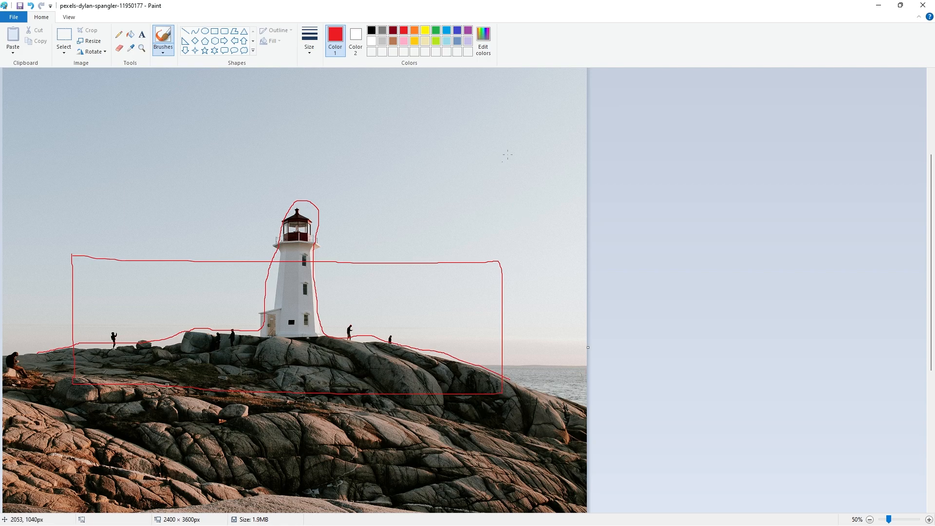
# Sketch red arrows in the sky and towards the rectangle, labelling the sky with a circled 1 and the rectangle with a circled 2.
pyautogui.moveTo(538, 96); pyautogui.dragTo(510, 146)
pyautogui.moveTo(510, 129)
pyautogui.mouseDown()
pyautogui.moveTo(511, 150)
pyautogui.moveTo(529, 143)
pyautogui.mouseUp()
pyautogui.moveTo(70, 101); pyautogui.dragTo(105, 134)
pyautogui.moveTo(101, 121)
pyautogui.mouseDown()
pyautogui.moveTo(104, 141)
pyautogui.moveTo(82, 138)
pyautogui.mouseUp()
pyautogui.moveTo(108, 216)
pyautogui.mouseDown()
pyautogui.moveTo(193, 249)
pyautogui.moveTo(185, 252)
pyautogui.mouseUp()
pyautogui.moveTo(390, 131)
pyautogui.mouseDown()
pyautogui.moveTo(390, 154)
pyautogui.moveTo(397, 124)
pyautogui.moveTo(376, 138)
pyautogui.mouseUp()
pyautogui.click(398, 176)
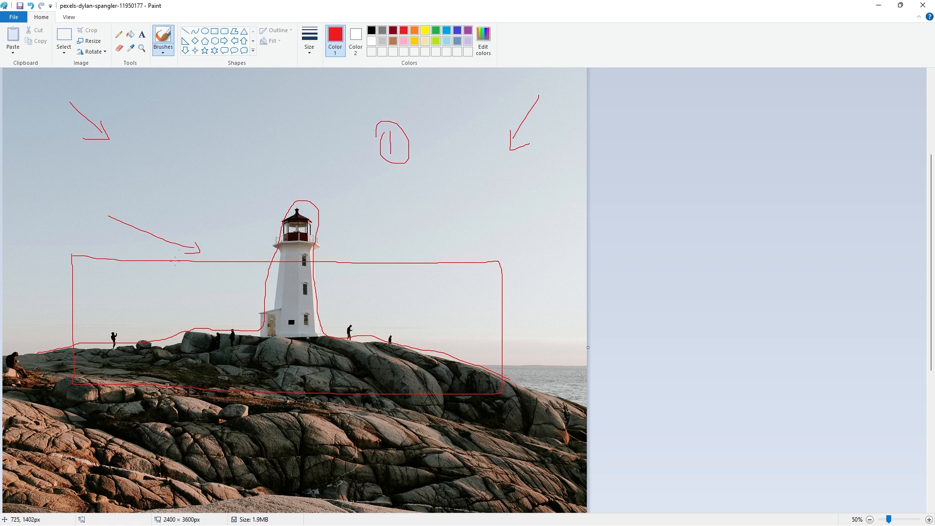
pyautogui.moveTo(165, 279); pyautogui.dragTo(194, 292)
pyautogui.moveTo(165, 269)
pyautogui.mouseDown()
pyautogui.moveTo(170, 312)
pyautogui.moveTo(150, 278)
pyautogui.mouseUp()
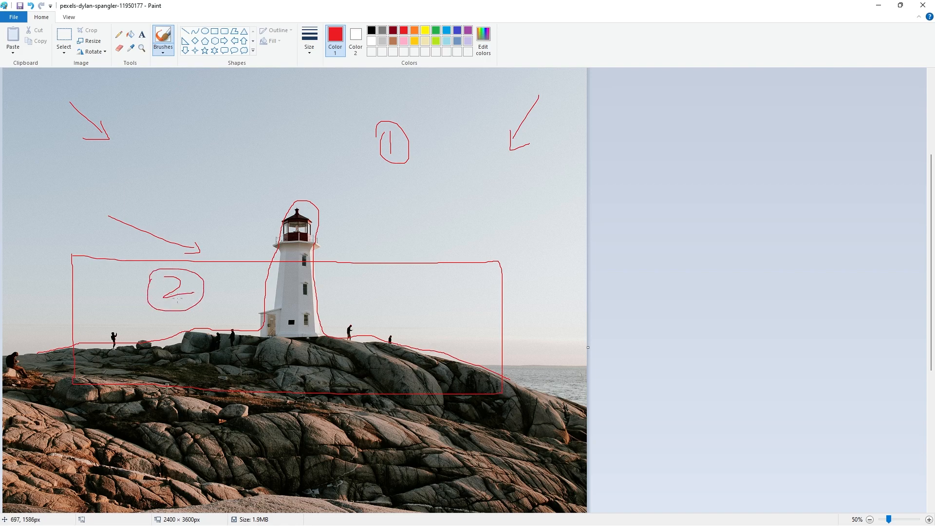
# Mark the foreground rocks with a 3, add a circled mark above the lighthouse, and draw a downward arrow at its base.
pyautogui.moveTo(458, 424)
pyautogui.mouseDown()
pyautogui.moveTo(479, 435)
pyautogui.moveTo(481, 465)
pyautogui.mouseUp()
pyautogui.moveTo(316, 126)
pyautogui.mouseDown()
pyautogui.moveTo(294, 142)
pyautogui.moveTo(308, 132)
pyautogui.mouseUp()
pyautogui.moveTo(302, 272)
pyautogui.mouseDown()
pyautogui.moveTo(306, 348)
pyautogui.moveTo(331, 364)
pyautogui.moveTo(283, 362)
pyautogui.moveTo(336, 366)
pyautogui.mouseUp()
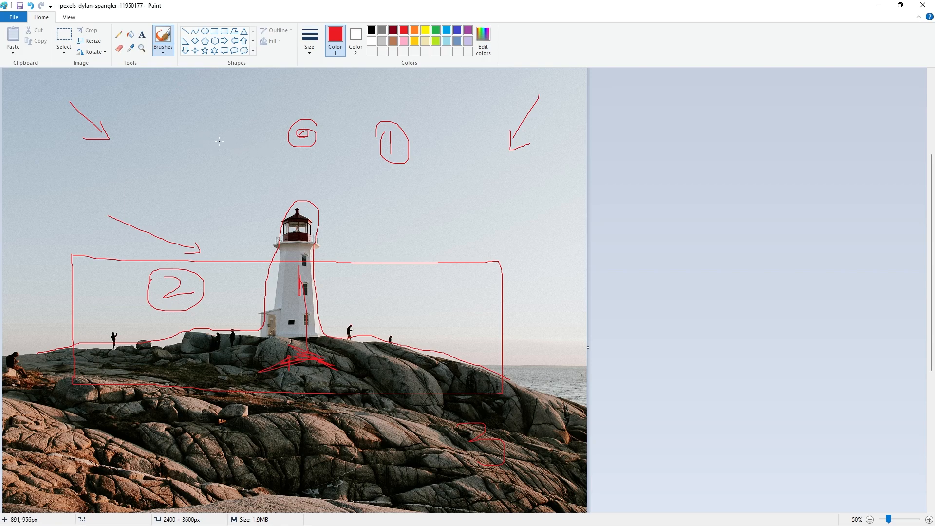
# Handwrite red copy notes in the sky and beside the rectangle, with arrows pointing to the rocks and into the rectangle.
pyautogui.moveTo(160, 121)
pyautogui.mouseDown()
pyautogui.moveTo(172, 143)
pyautogui.moveTo(163, 109)
pyautogui.moveTo(168, 148)
pyautogui.moveTo(204, 118)
pyautogui.moveTo(214, 138)
pyautogui.moveTo(197, 175)
pyautogui.moveTo(227, 156)
pyautogui.moveTo(264, 157)
pyautogui.moveTo(261, 188)
pyautogui.mouseUp()
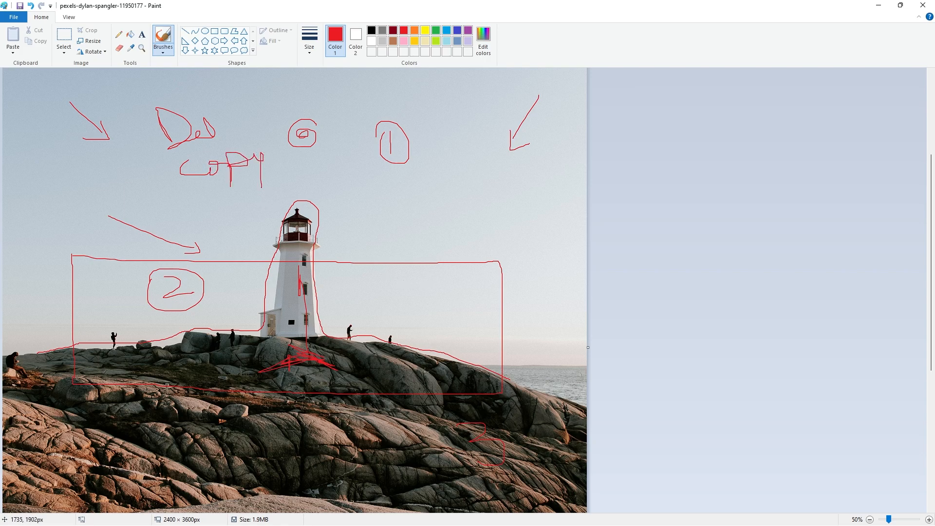
pyautogui.moveTo(422, 373); pyautogui.dragTo(421, 374)
pyautogui.moveTo(529, 276)
pyautogui.mouseDown()
pyautogui.moveTo(510, 298)
pyautogui.moveTo(539, 298)
pyautogui.moveTo(525, 288)
pyautogui.moveTo(555, 304)
pyautogui.moveTo(563, 286)
pyautogui.moveTo(581, 306)
pyautogui.mouseUp()
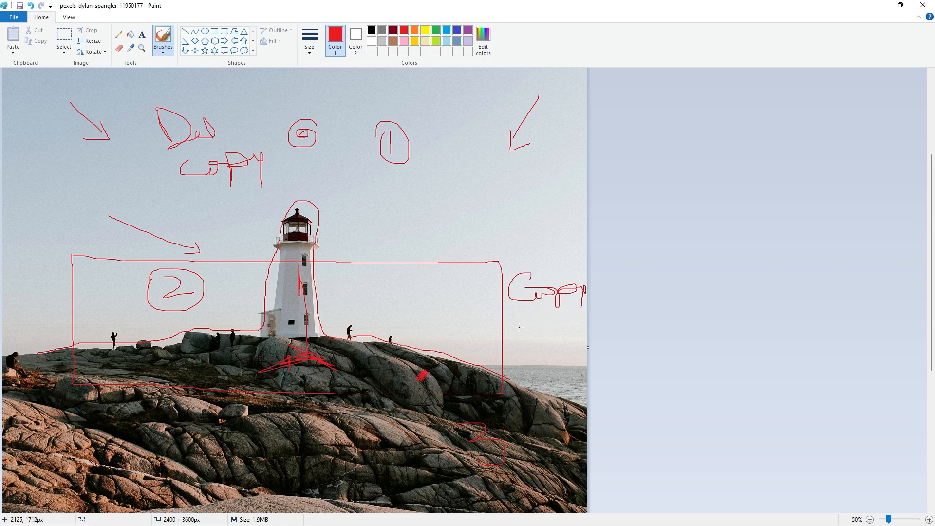
pyautogui.moveTo(343, 180); pyautogui.dragTo(346, 175)
pyautogui.moveTo(542, 305)
pyautogui.mouseDown()
pyautogui.moveTo(540, 367)
pyautogui.moveTo(516, 385)
pyautogui.mouseUp()
pyautogui.moveTo(407, 225)
pyautogui.mouseDown()
pyautogui.moveTo(374, 273)
pyautogui.moveTo(391, 268)
pyautogui.moveTo(373, 268)
pyautogui.moveTo(375, 276)
pyautogui.moveTo(400, 274)
pyautogui.mouseUp()
pyautogui.moveTo(378, 270)
pyautogui.mouseDown()
pyautogui.moveTo(379, 252)
pyautogui.moveTo(396, 275)
pyautogui.mouseUp()
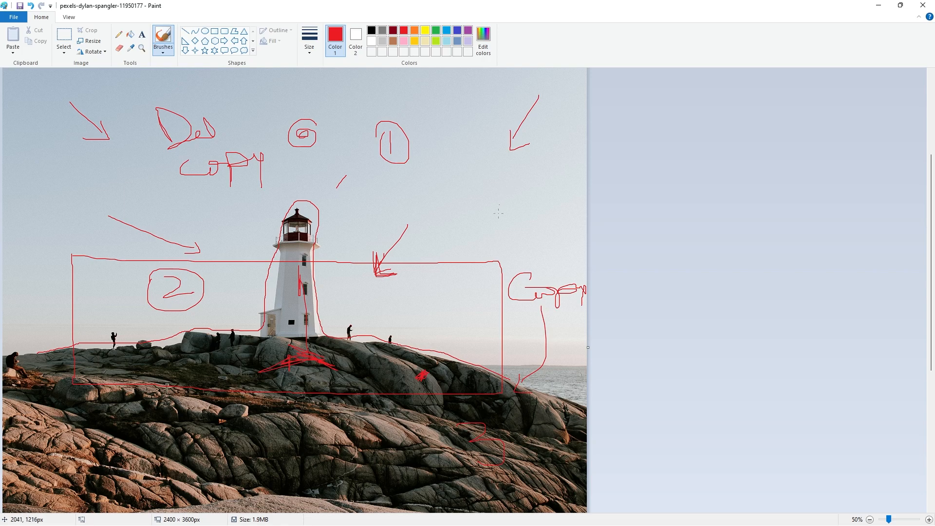
# Switch back to the lighthouse document in Photoshop and duplicate its background layer.
pyautogui.hotkey('alt', 'Tab')
pyautogui.hotkey('alt', 'Tab')
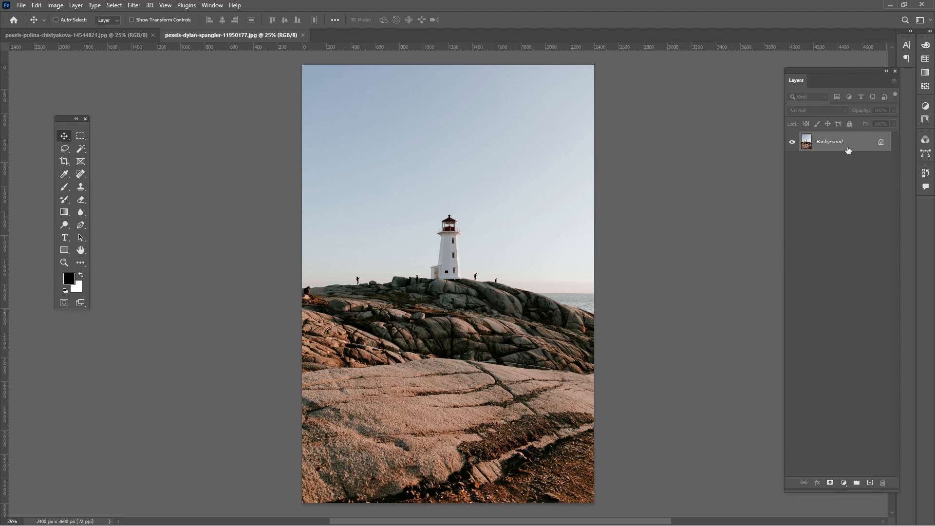
pyautogui.press('j')
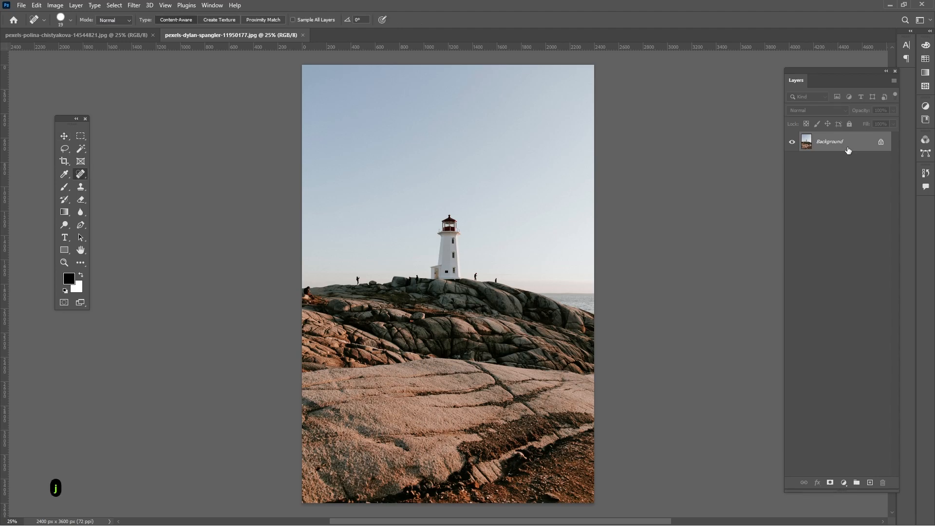
pyautogui.hotkey('ctrl', 'j')
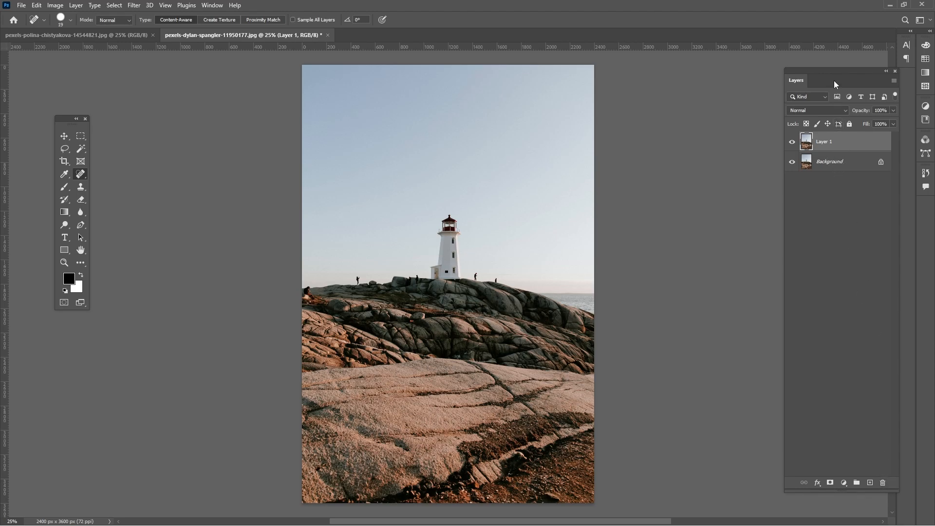
# Move the Layers panel closer to the photo, shorten it, and delete the duplicated layer.
pyautogui.moveTo(838, 71); pyautogui.dragTo(737, 15)
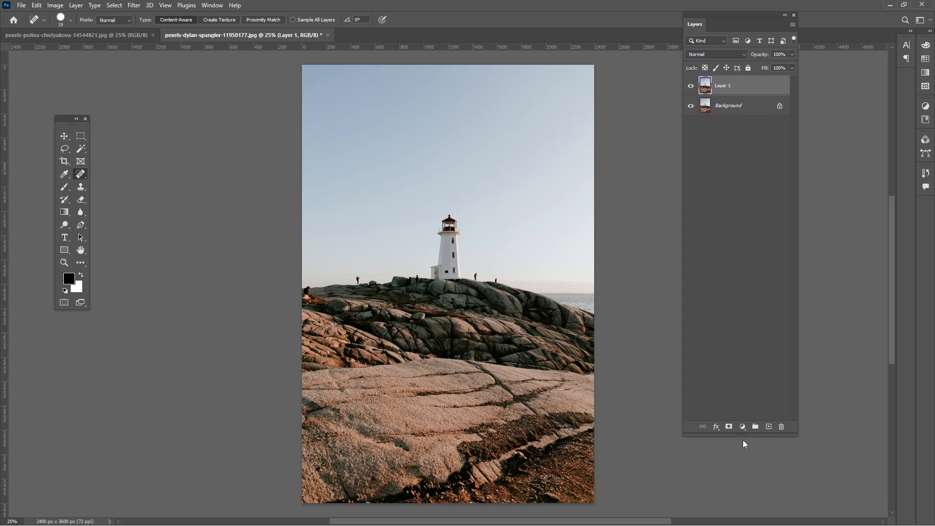
pyautogui.moveTo(739, 438); pyautogui.dragTo(739, 241)
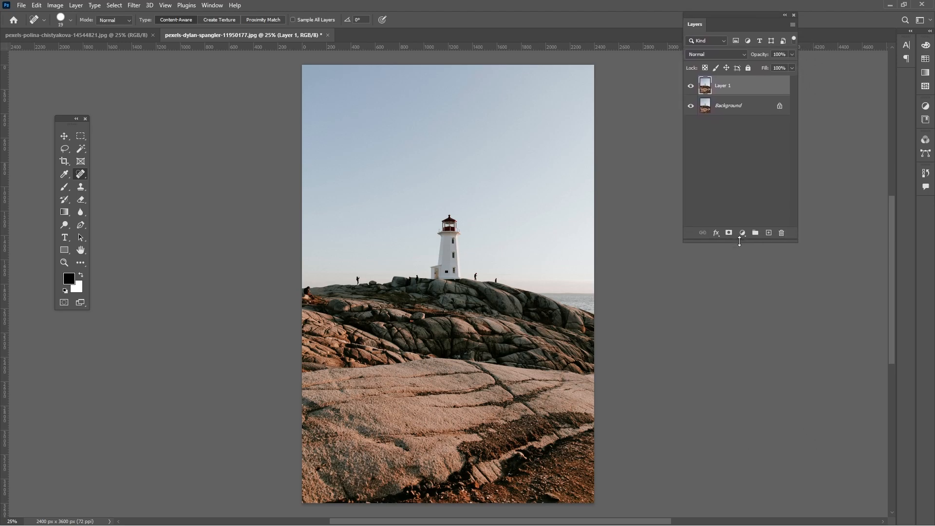
pyautogui.click(779, 234)
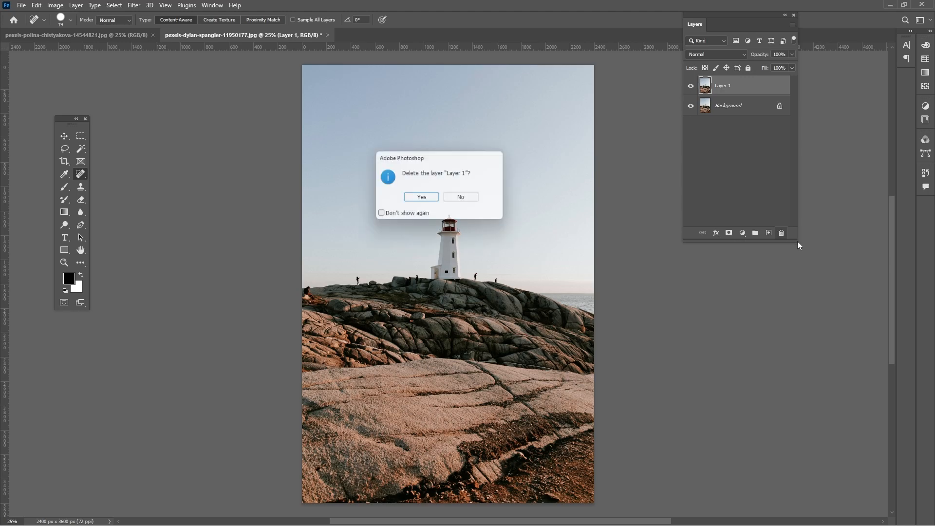
pyautogui.click(428, 197)
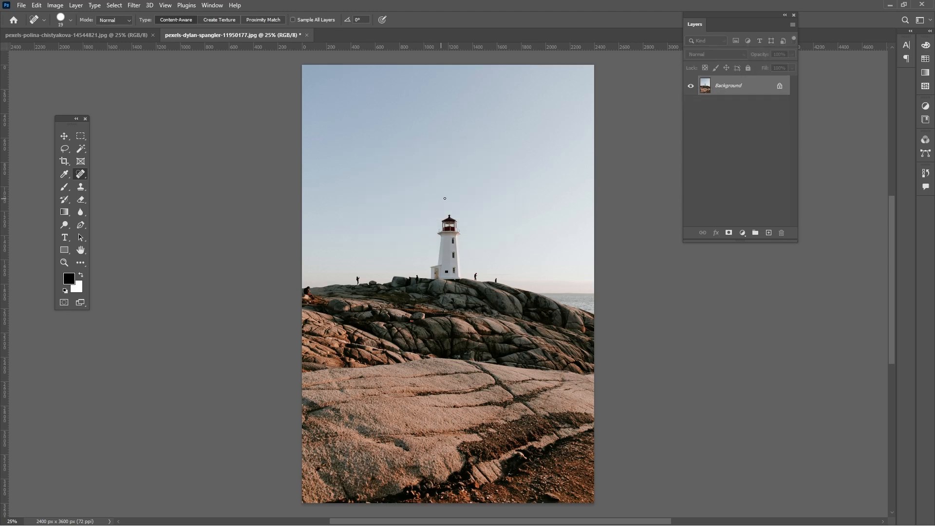
# Try copying a rectangular marquee selection around the lighthouse to a new layer, checking it with the background hidden, and discard that layer.
pyautogui.click(80, 138)
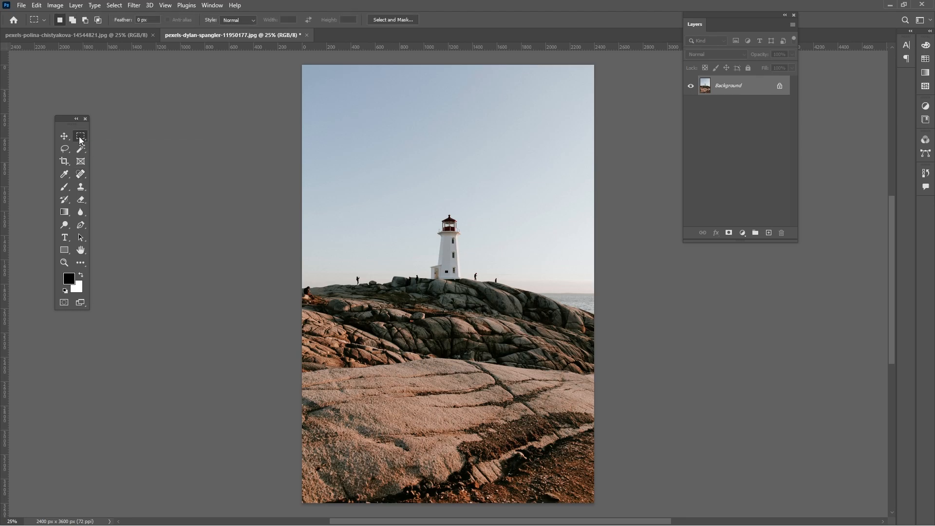
pyautogui.moveTo(367, 113); pyautogui.dragTo(516, 308)
pyautogui.hotkey('ctrl', 'j')
pyautogui.click(691, 106)
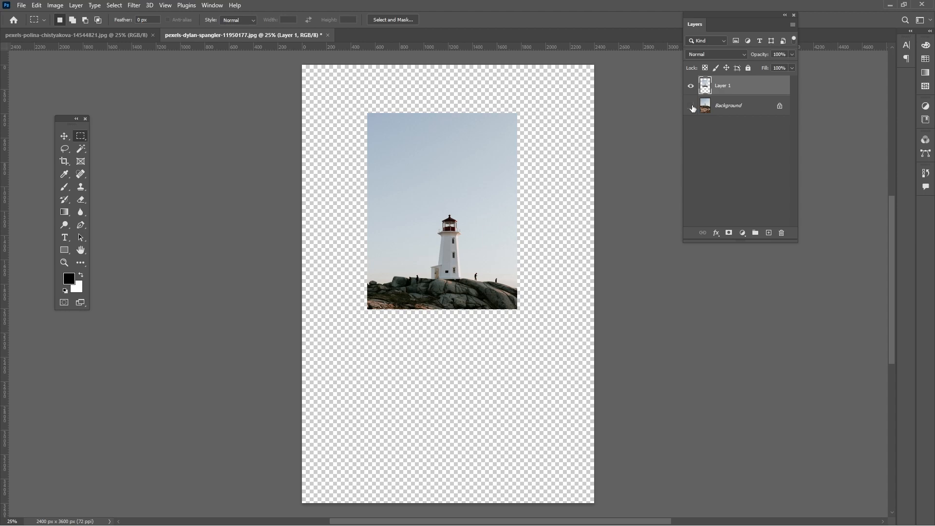
pyautogui.click(691, 106)
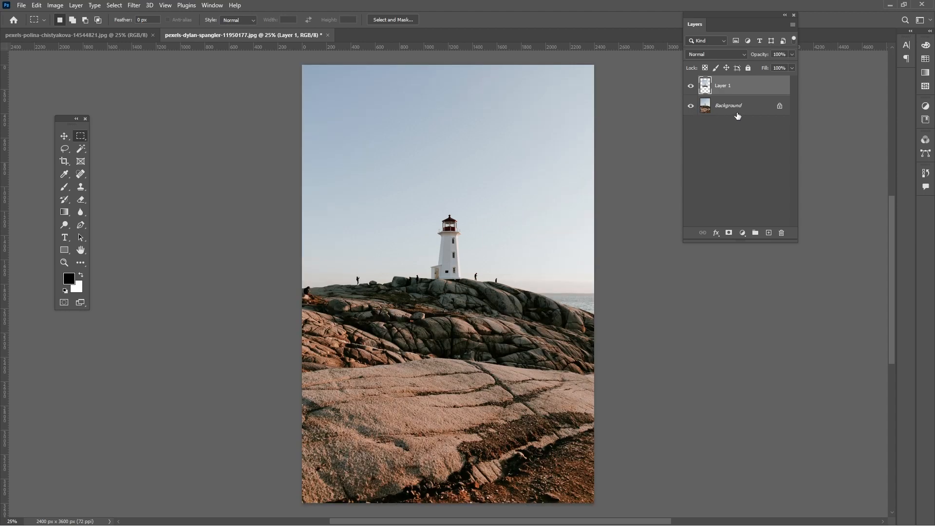
pyautogui.moveTo(756, 87); pyautogui.dragTo(782, 233)
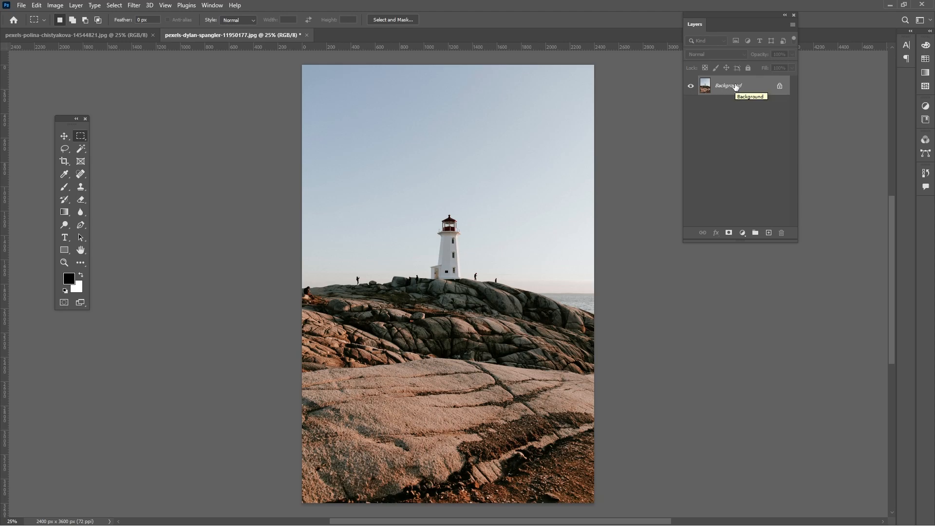
# Duplicate the background layer, hide the original, and rename the copy "asset".
pyautogui.moveTo(727, 89); pyautogui.dragTo(766, 236)
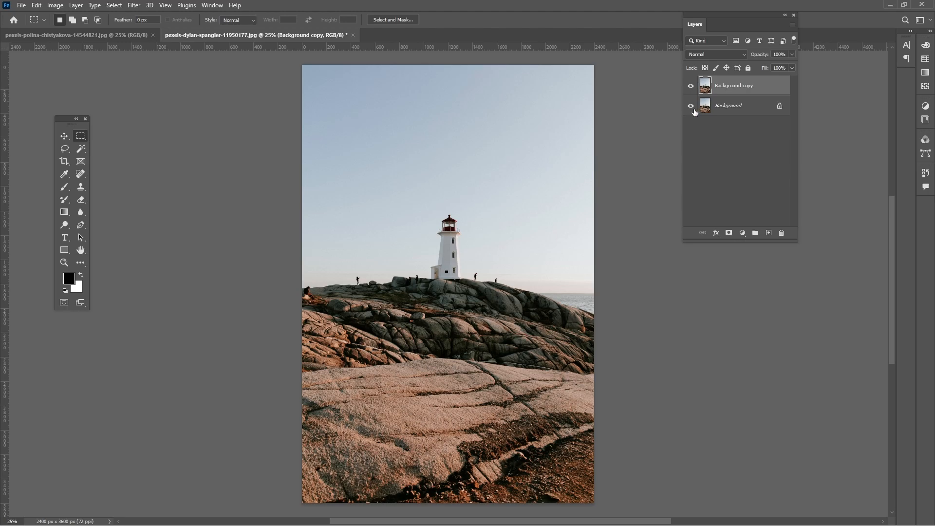
pyautogui.click(691, 105)
pyautogui.write('asset')
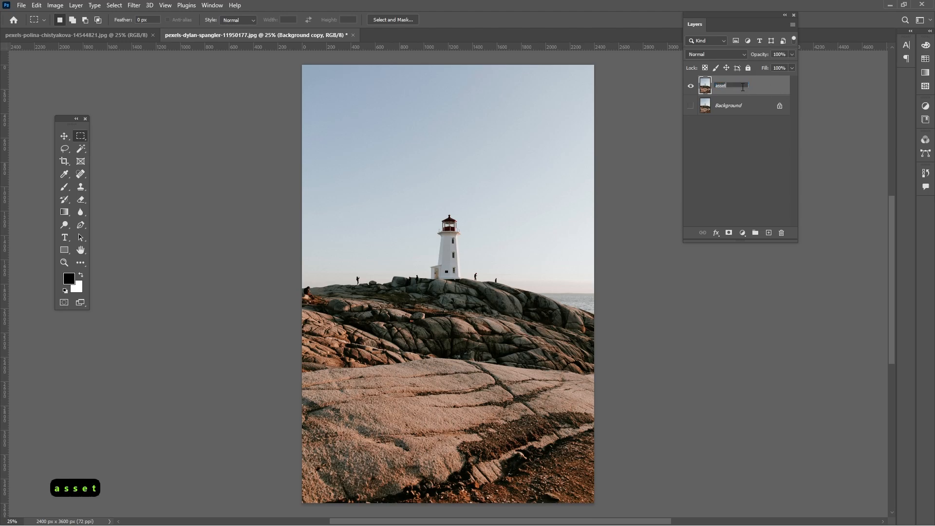
pyautogui.press('Return')
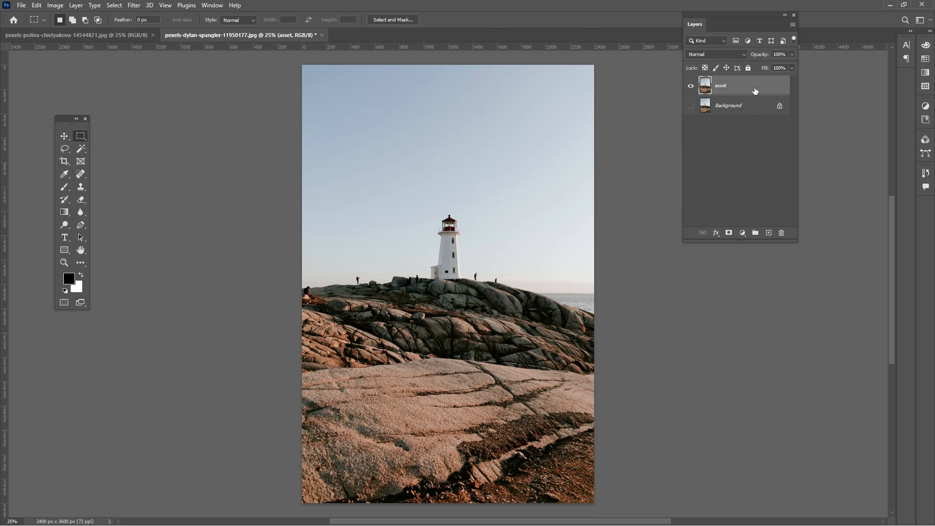
# Duplicate the asset layer and rename the copy "sky".
pyautogui.hotkey('ctrl', 'j')
pyautogui.doubleClick(727, 86)
pyautogui.write('sk')
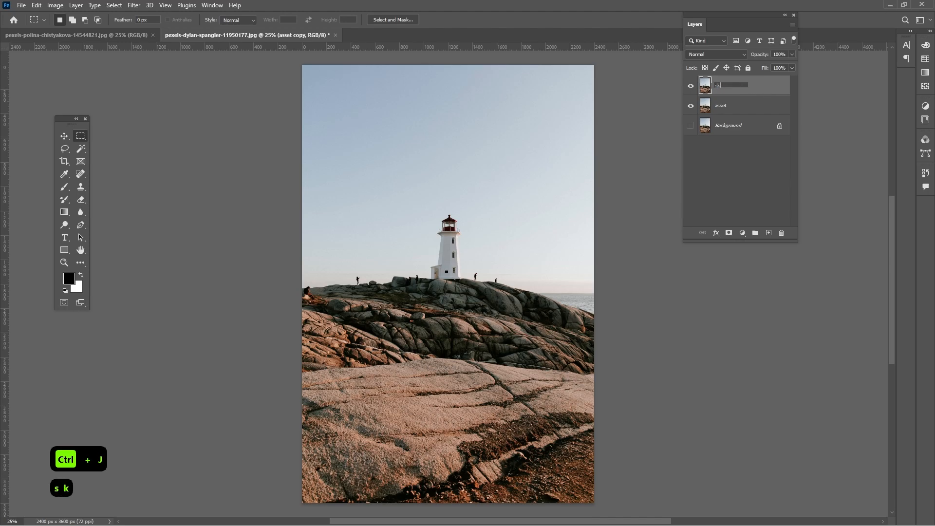
pyautogui.write('y')
pyautogui.press('Return')
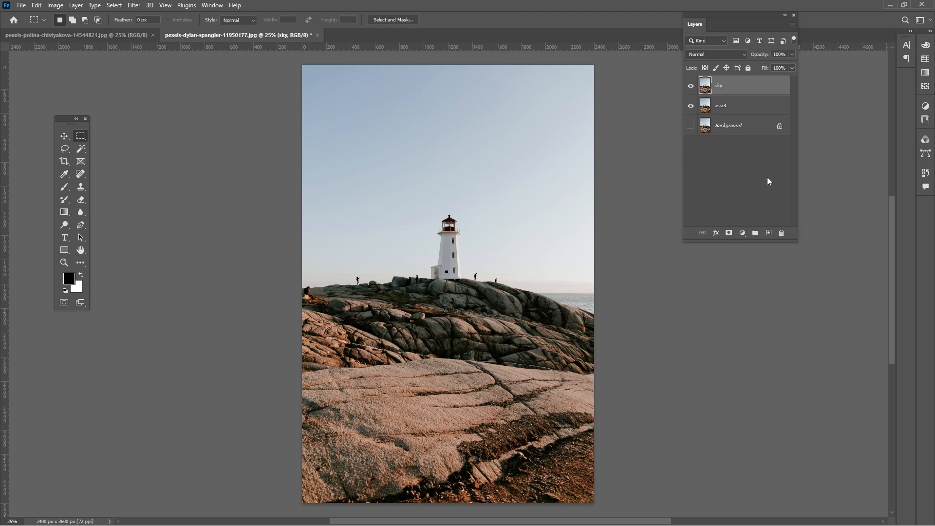
# Switch the layer thumbnails to the large size and lengthen the Layers panel.
pyautogui.rightClick(705, 83)
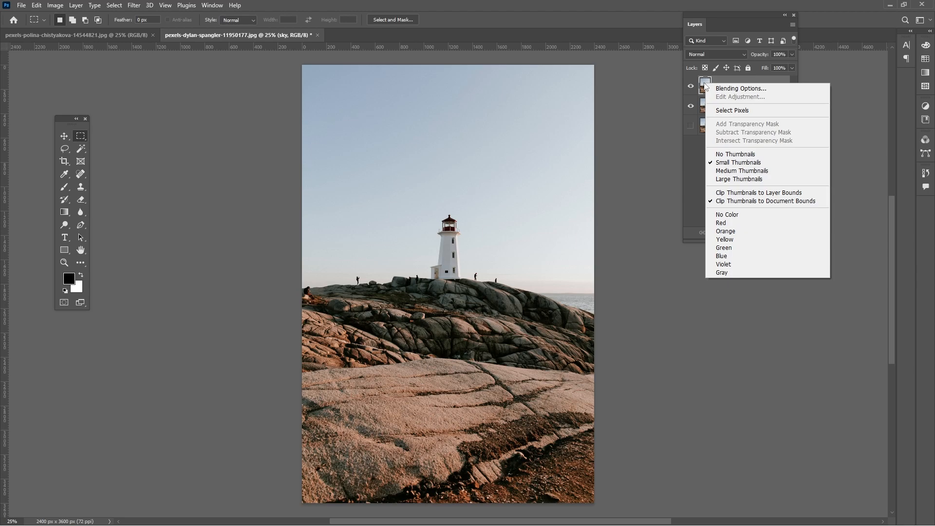
pyautogui.click(745, 183)
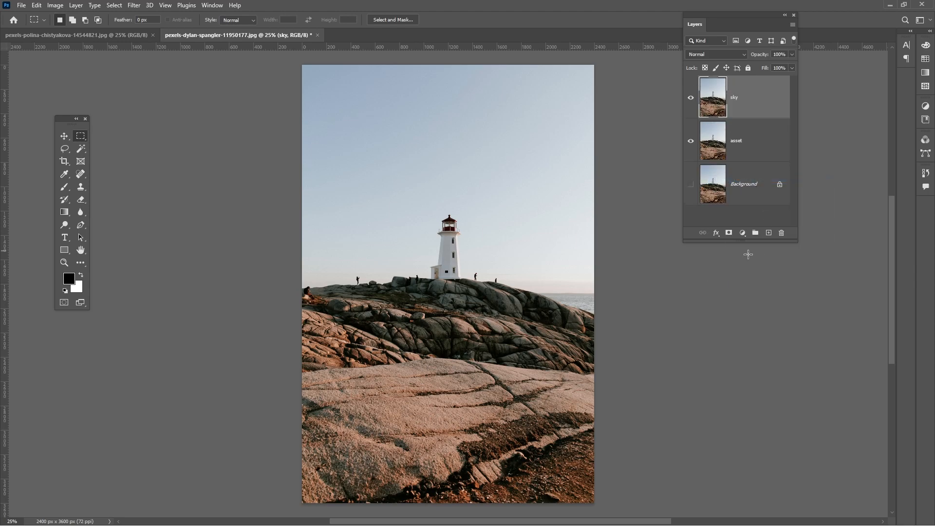
pyautogui.moveTo(754, 241); pyautogui.dragTo(752, 313)
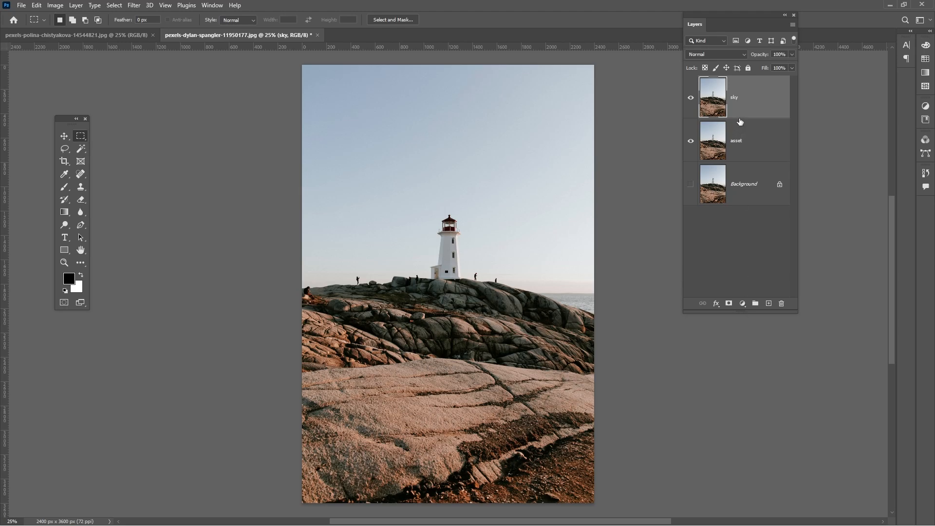
# Unlock the background so it becomes a regular layer, and hide that layer.
pyautogui.click(752, 194)
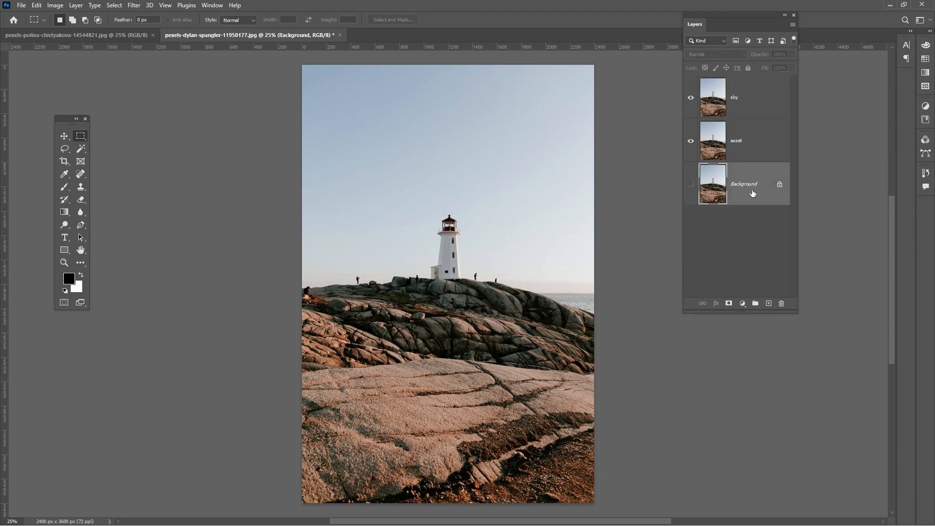
pyautogui.click(780, 184)
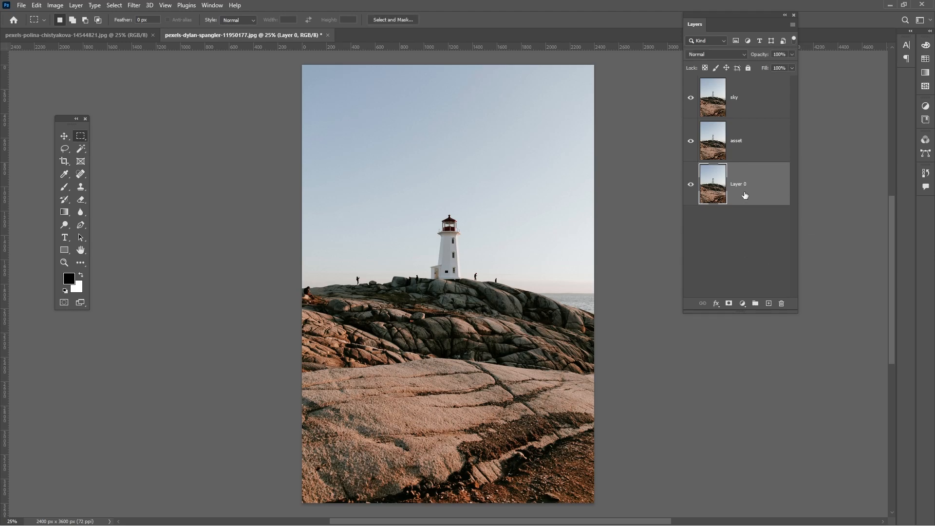
pyautogui.click(692, 190)
# Put the unlocked bottom layer in a group named "backup", collapse the group, and hide it.
pyautogui.hotkey('ctrl', 'g')
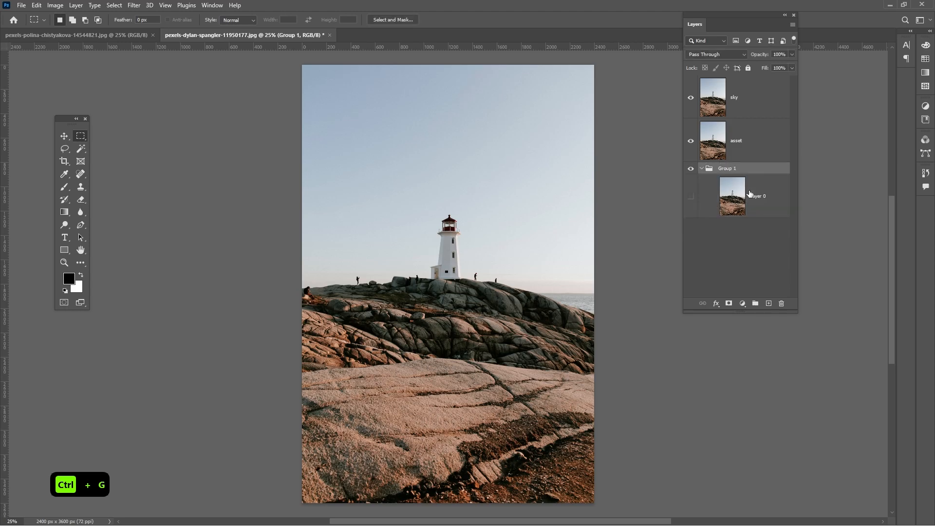
pyautogui.click(702, 168)
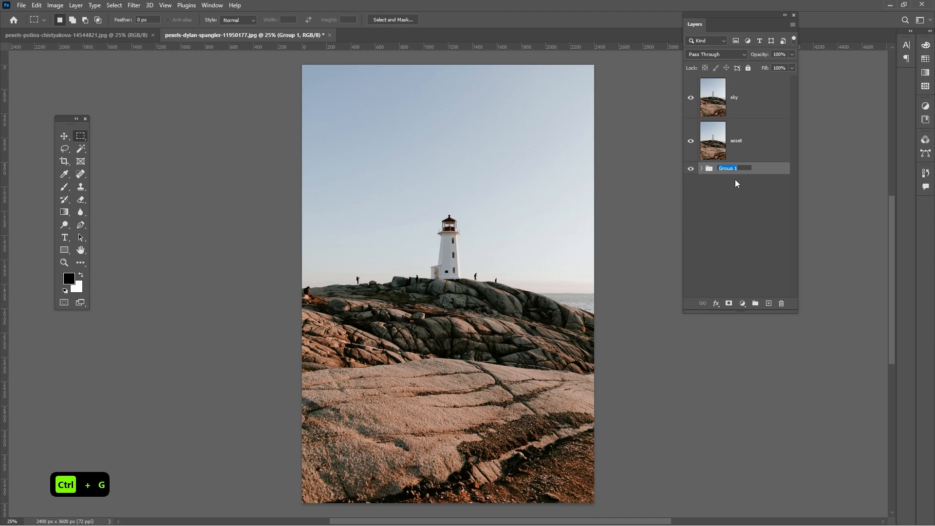
pyautogui.write('backup')
pyautogui.press('Return')
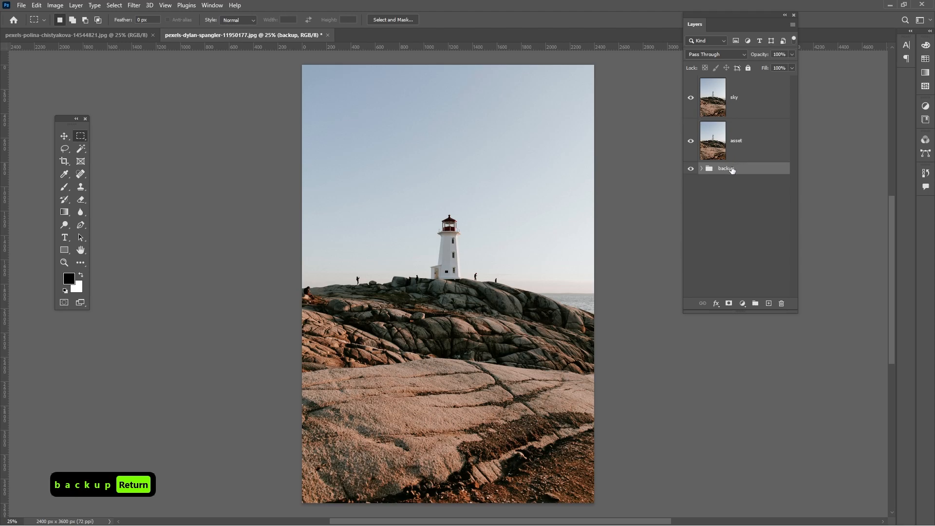
pyautogui.click(701, 169)
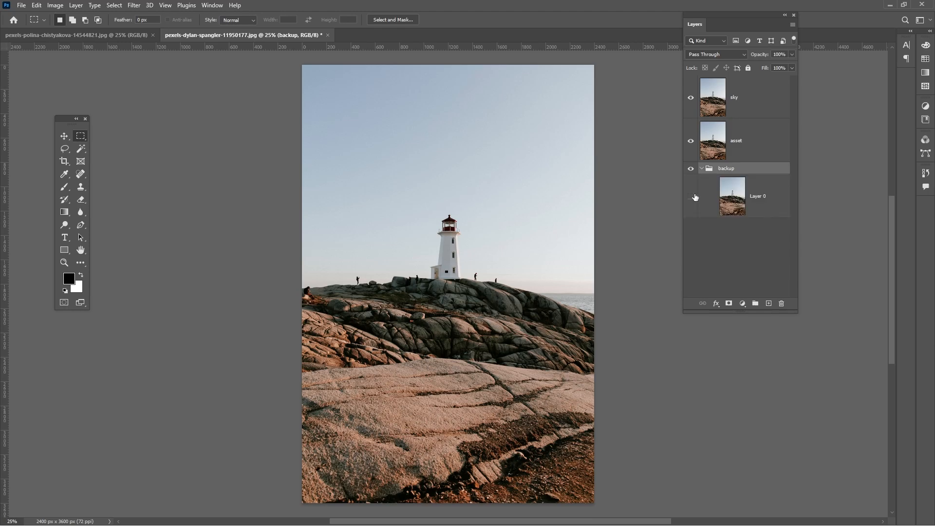
pyautogui.click(702, 168)
pyautogui.click(691, 169)
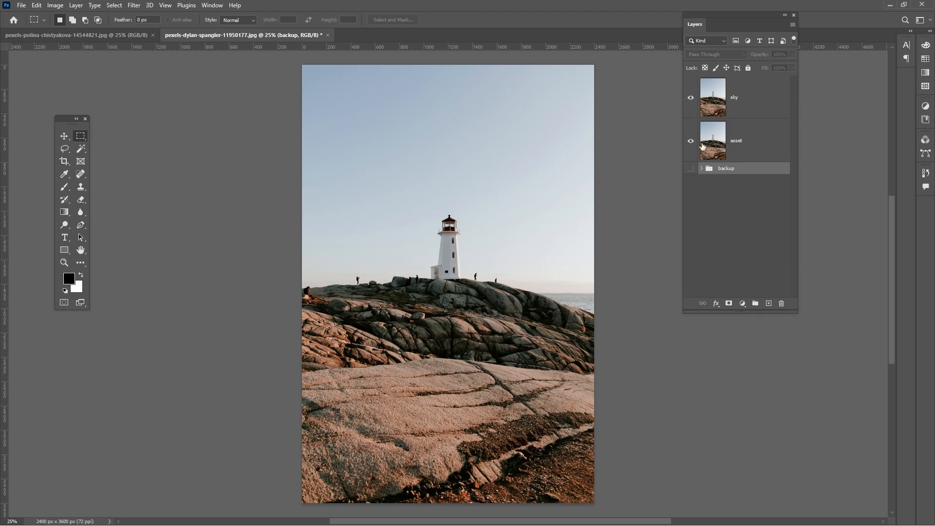
# Hide the asset layer and switch the active layer between sky and asset, ending on asset.
pyautogui.click(750, 149)
pyautogui.click(690, 141)
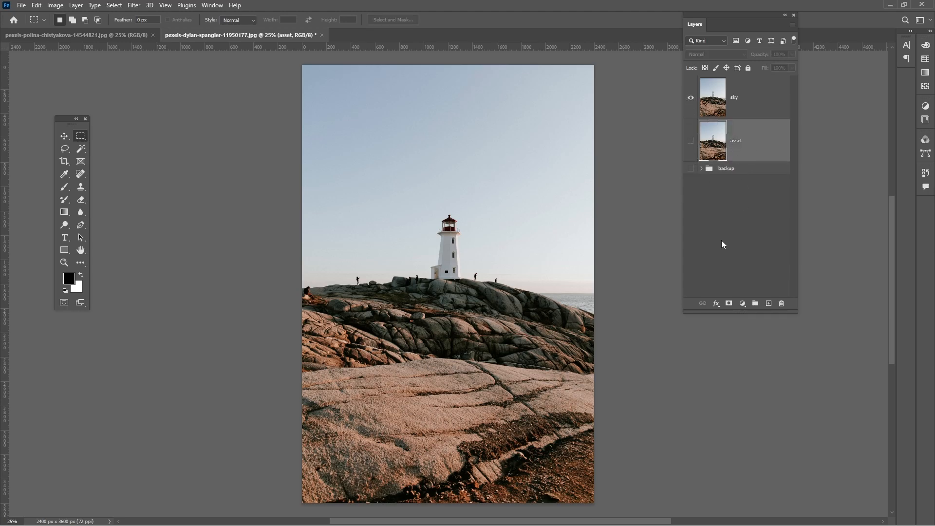
pyautogui.click(749, 95)
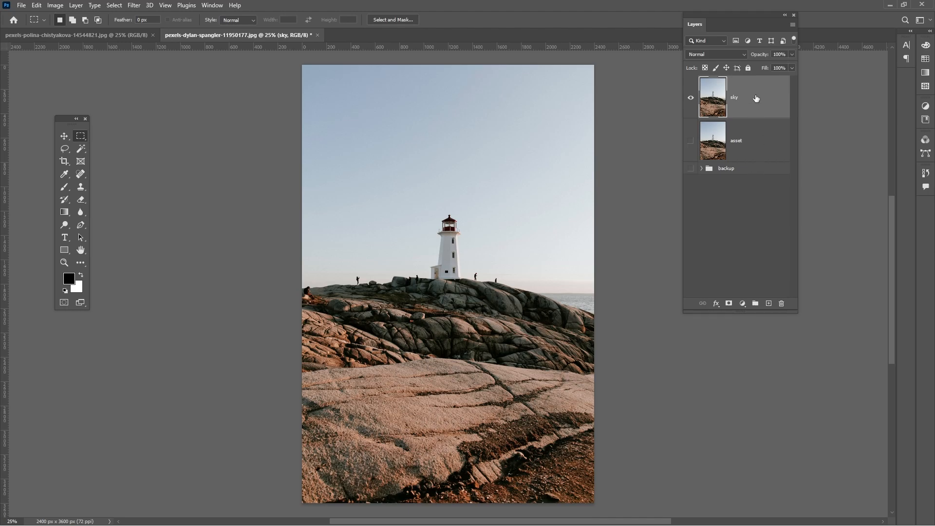
pyautogui.click(757, 143)
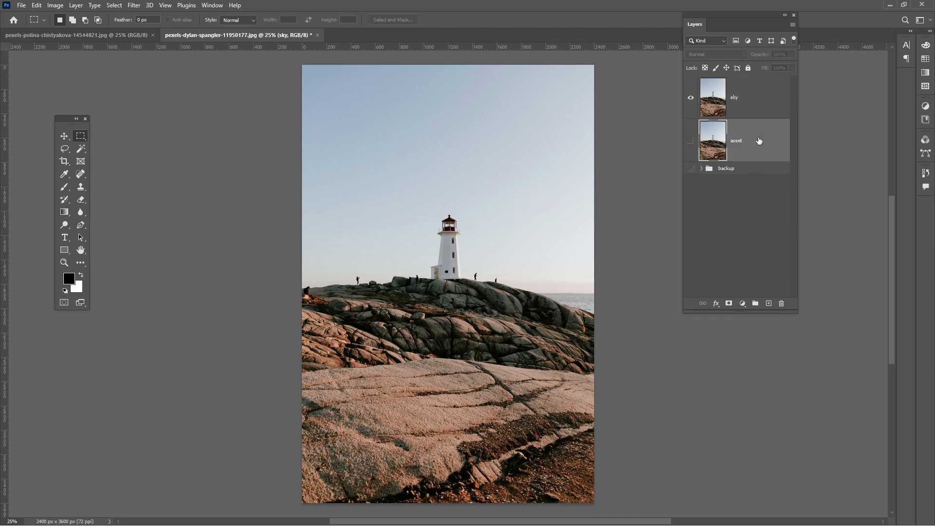
pyautogui.click(755, 104)
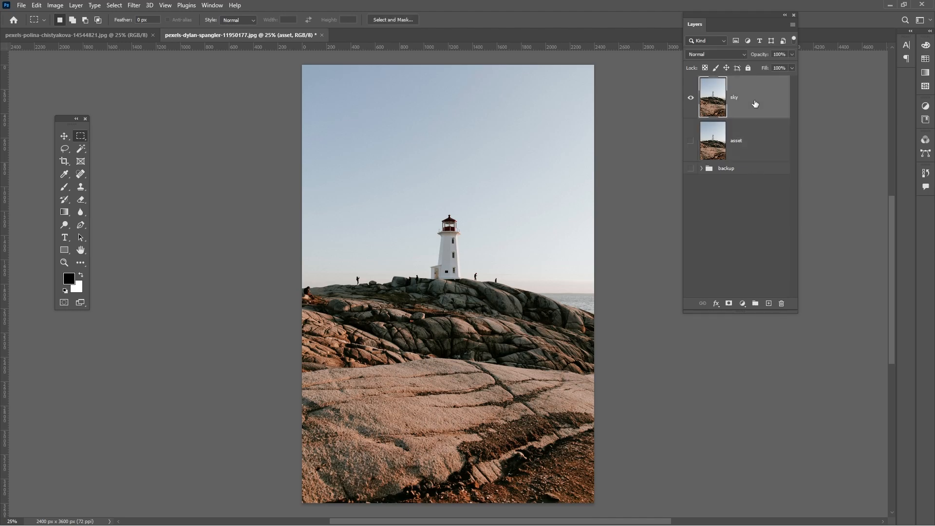
pyautogui.click(753, 144)
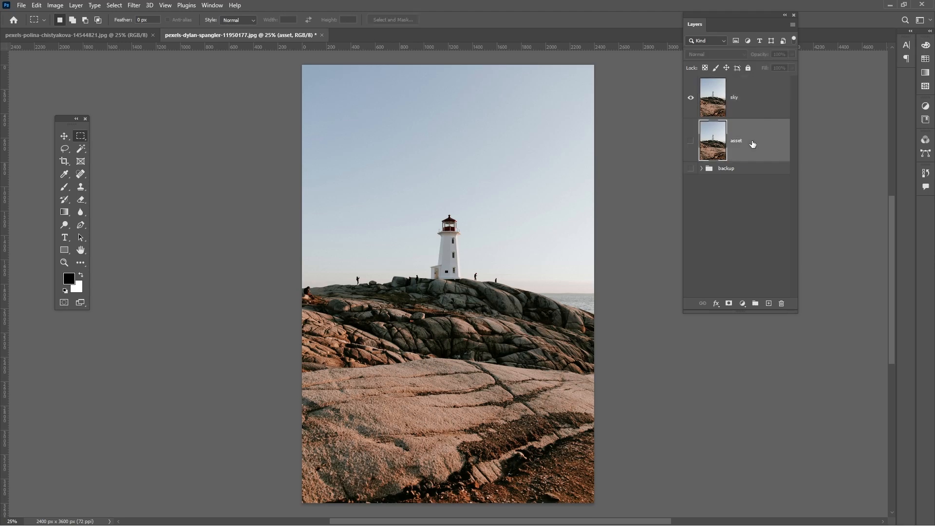
# Try scaling the sky layer to about 80% using the Move tool's auto-select and transform controls, undo it, and turn both options off.
pyautogui.click(64, 138)
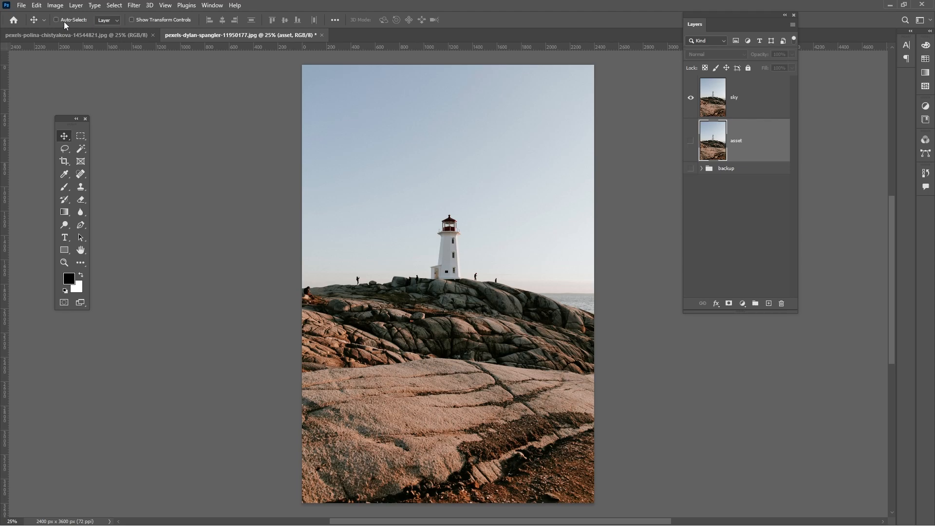
pyautogui.click(156, 22)
pyautogui.click(374, 119)
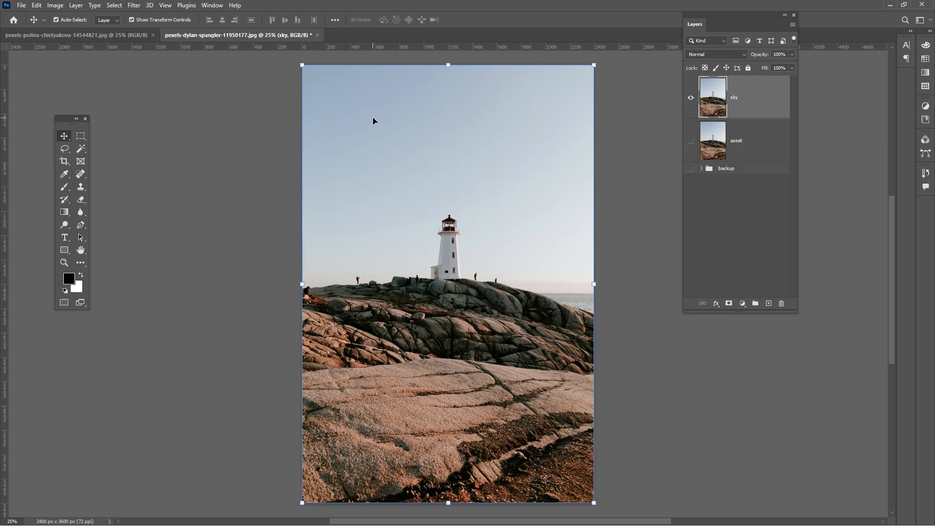
pyautogui.moveTo(303, 67); pyautogui.dragTo(386, 139)
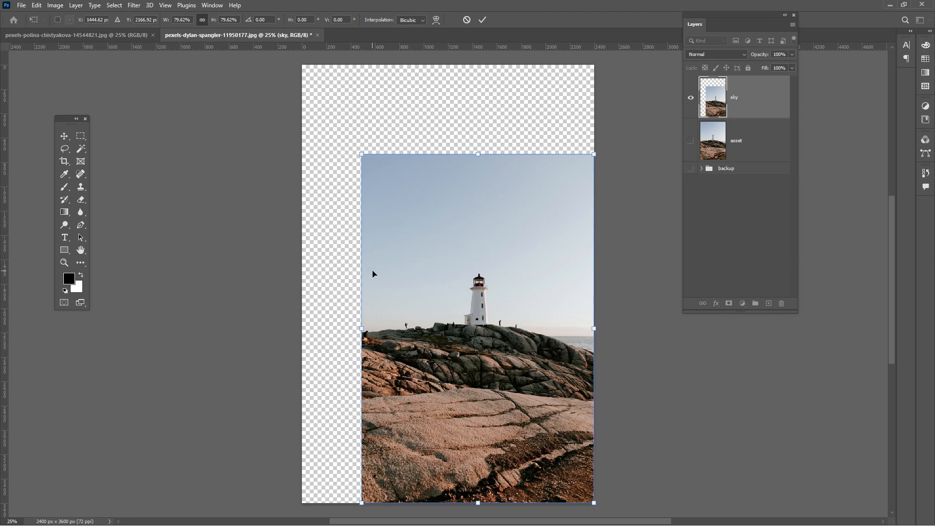
pyautogui.hotkey('ctrl', 'z')
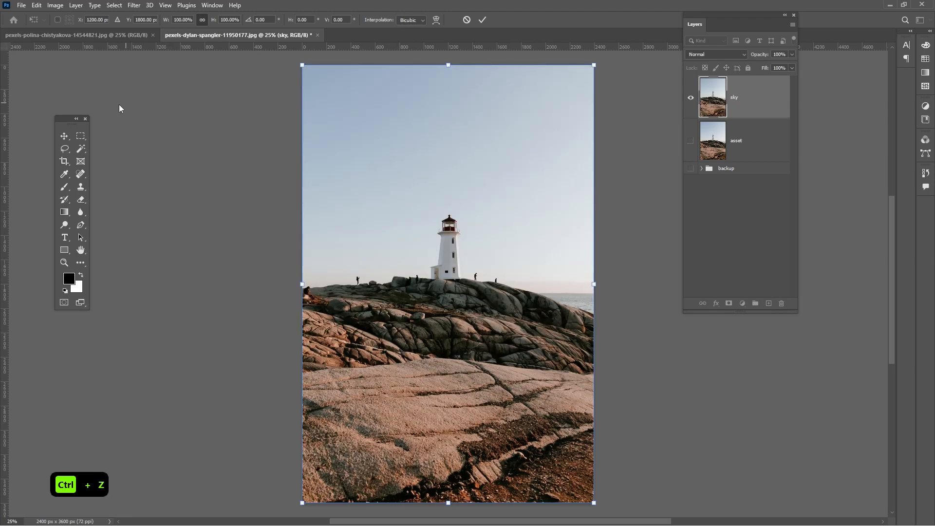
pyautogui.click(64, 135)
pyautogui.click(139, 20)
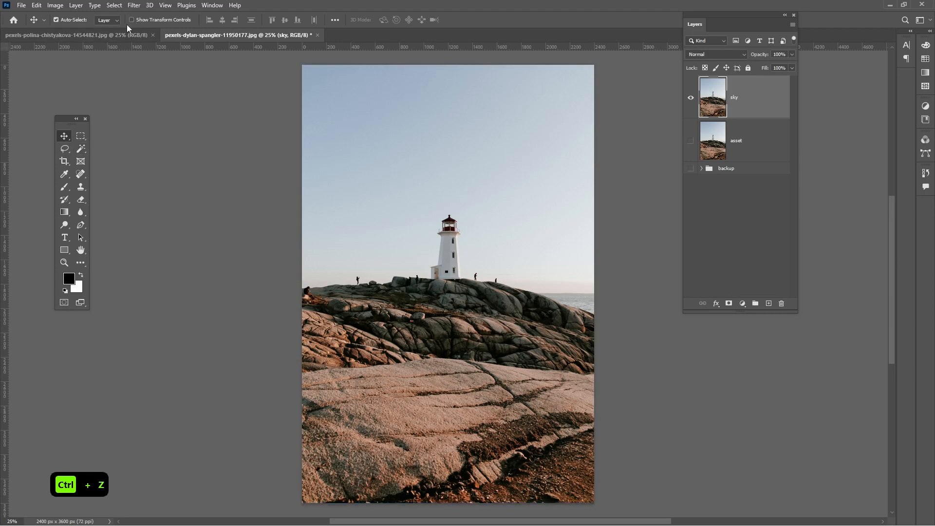
pyautogui.click(61, 20)
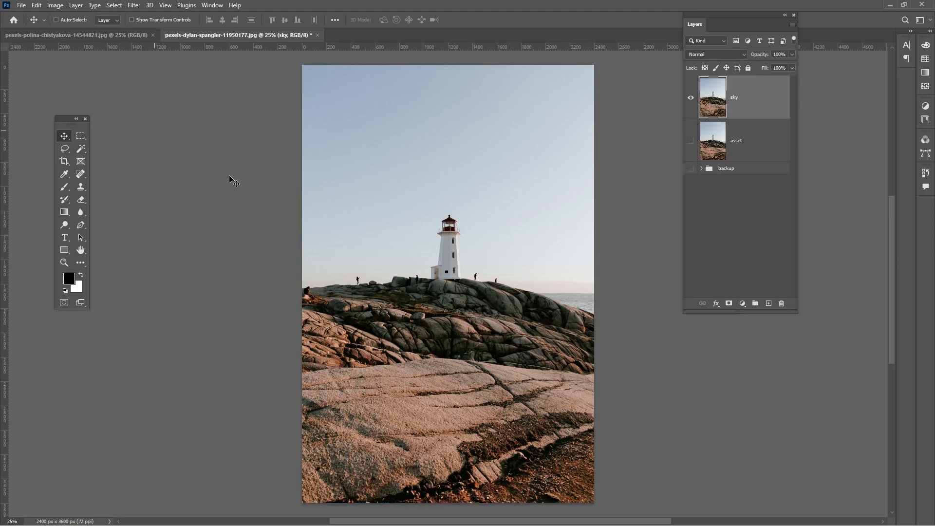
# Activate the asset layer, and switch to the sky layer by picking it on the canvas with temporary auto-select.
pyautogui.click(756, 142)
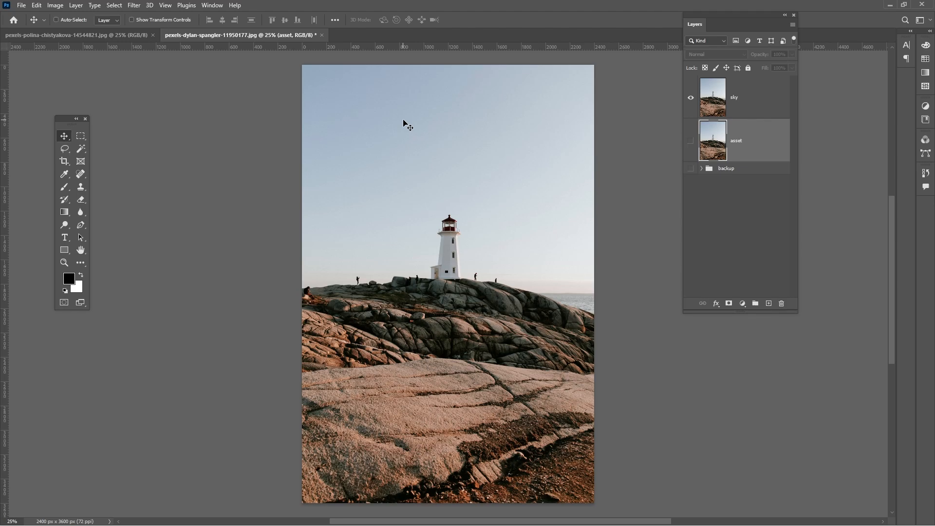
pyautogui.press('ctrl')
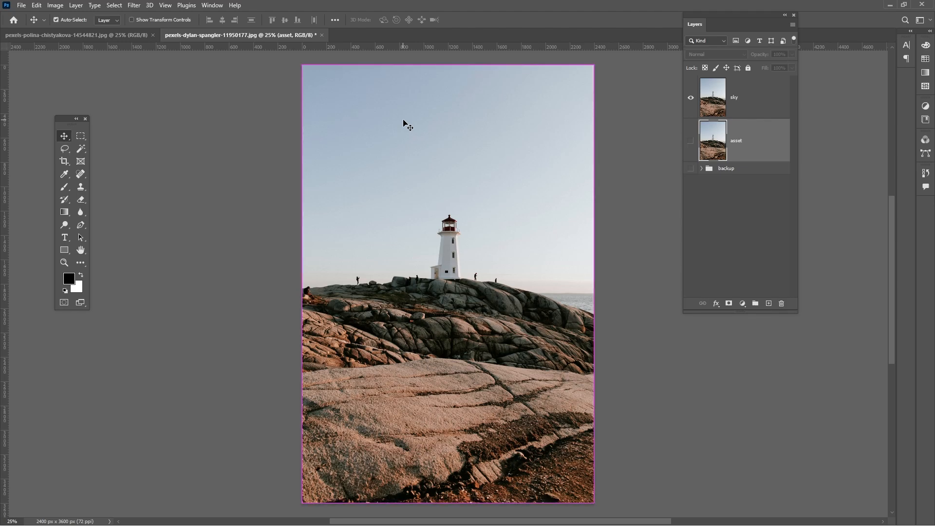
pyautogui.keyDown('ctrl'); pyautogui.click(404, 125); pyautogui.keyUp('ctrl')
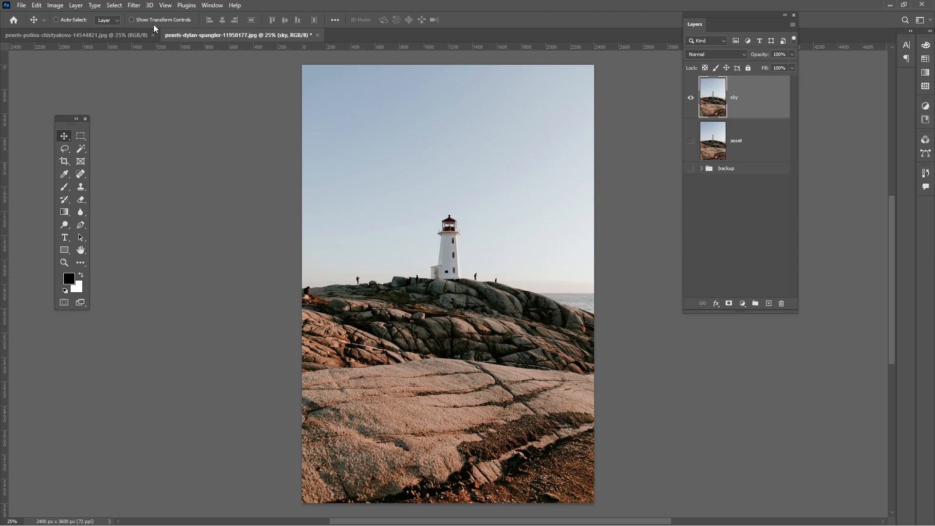
# Toggle the transform controls on and off, and try shrinking the sky layer to about 73% with Free Transform before cancelling.
pyautogui.click(173, 21)
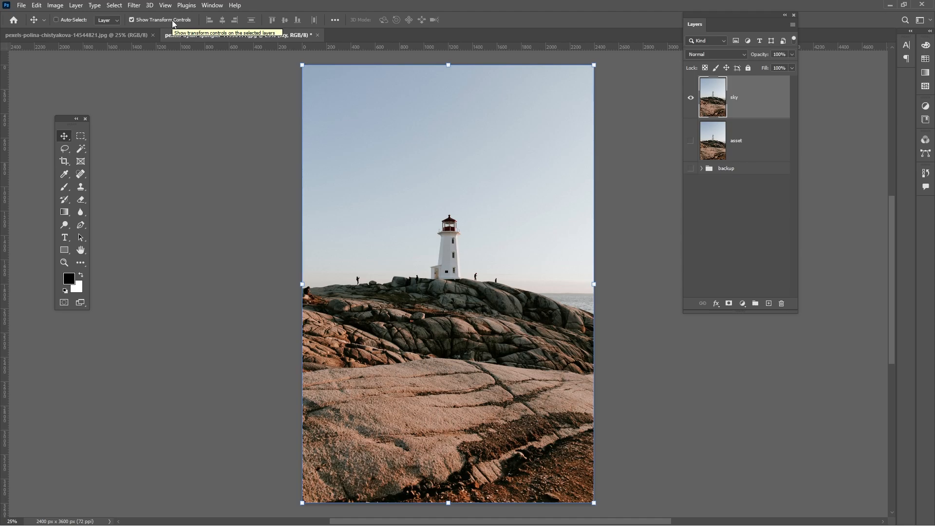
pyautogui.click(173, 21)
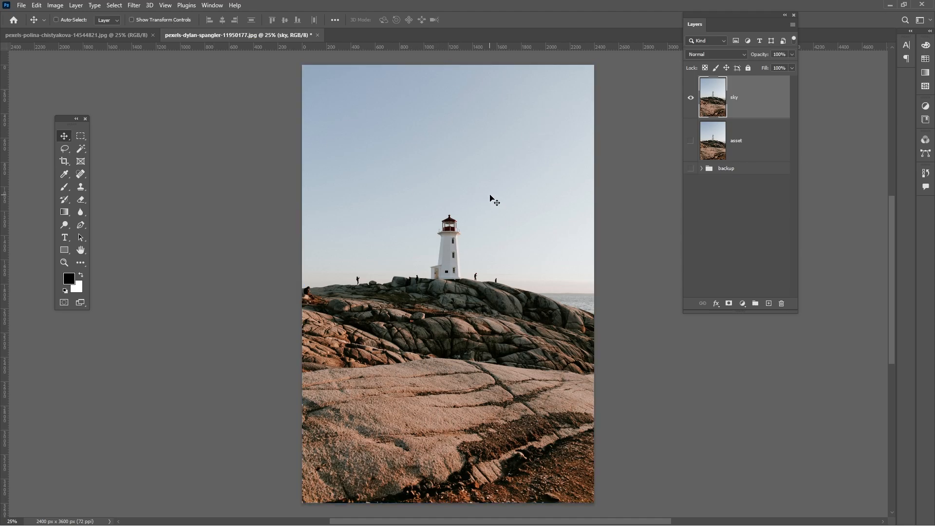
pyautogui.hotkey('ctrl', 't')
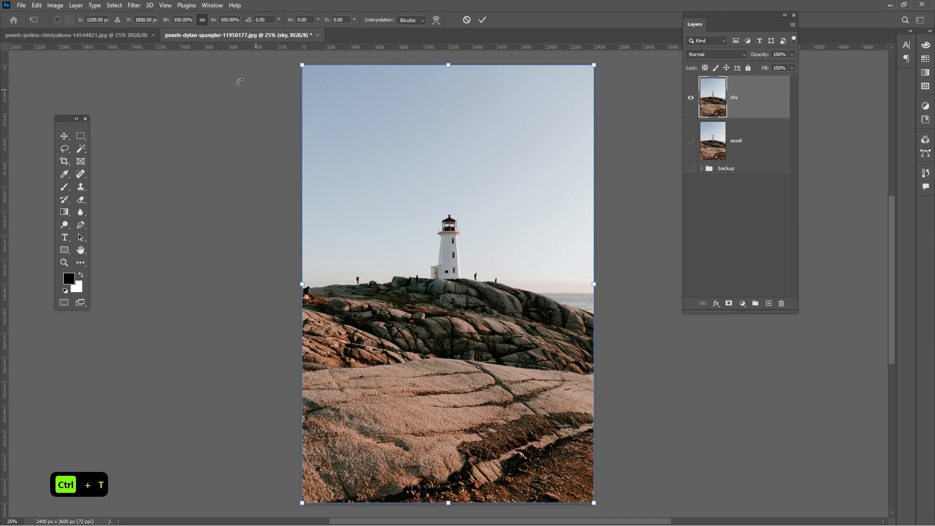
pyautogui.moveTo(302, 64); pyautogui.dragTo(381, 184)
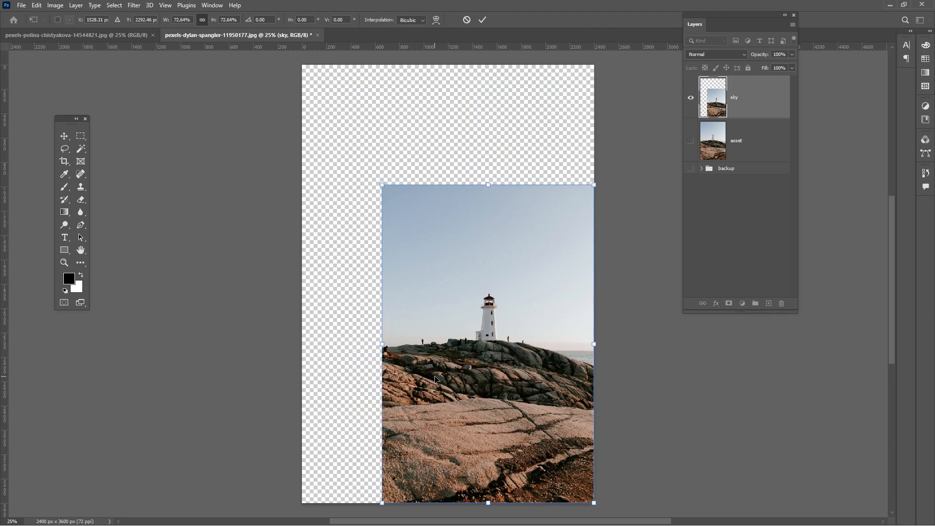
pyautogui.press('Escape')
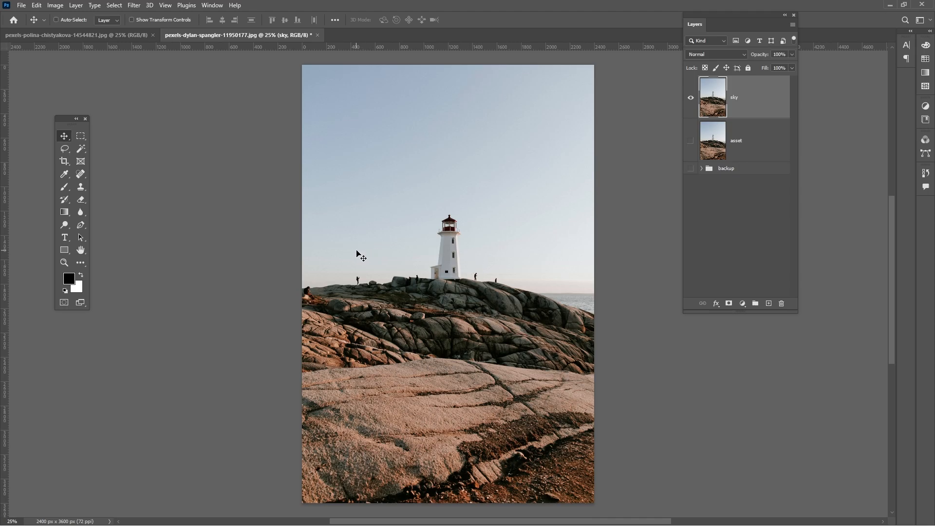
# Move the tools palette beside the photo and try Magic Wand selections at several points of the sky.
pyautogui.click(82, 151)
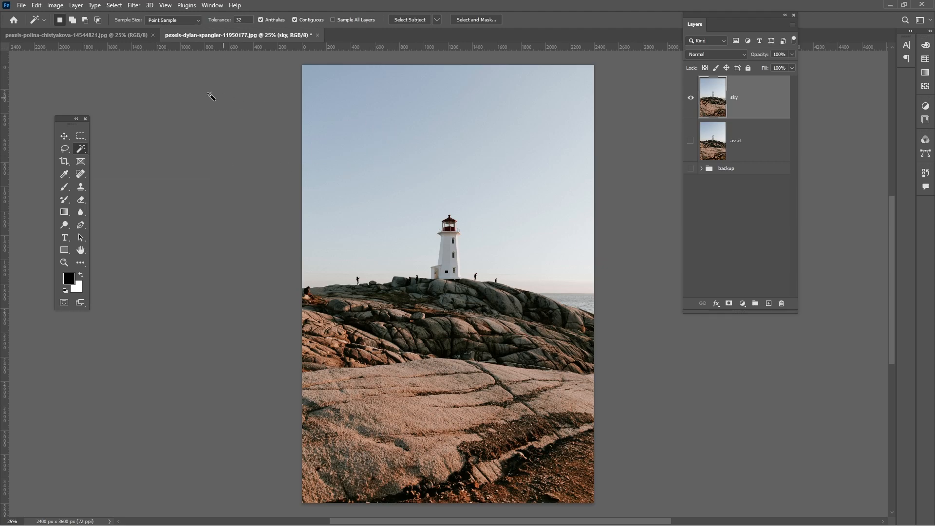
pyautogui.moveTo(69, 122); pyautogui.dragTo(233, 73)
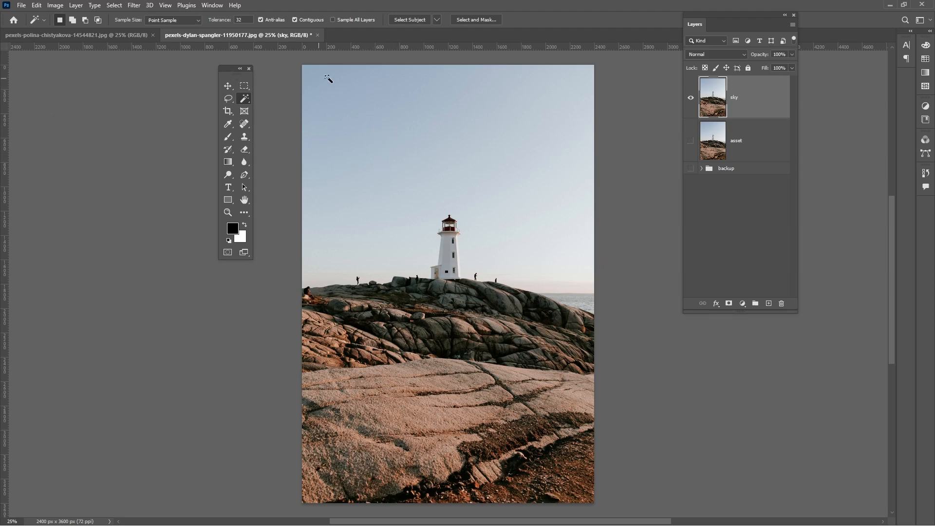
pyautogui.click(363, 95)
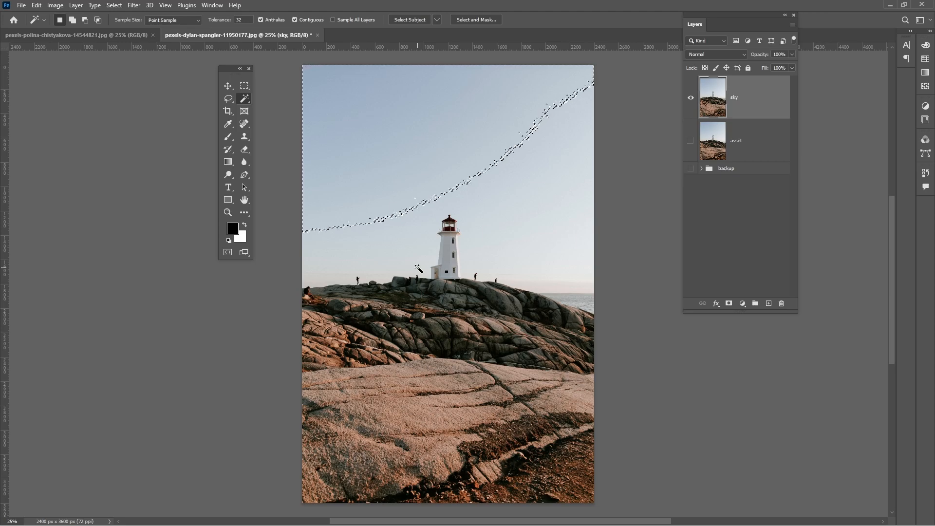
pyautogui.click(510, 193)
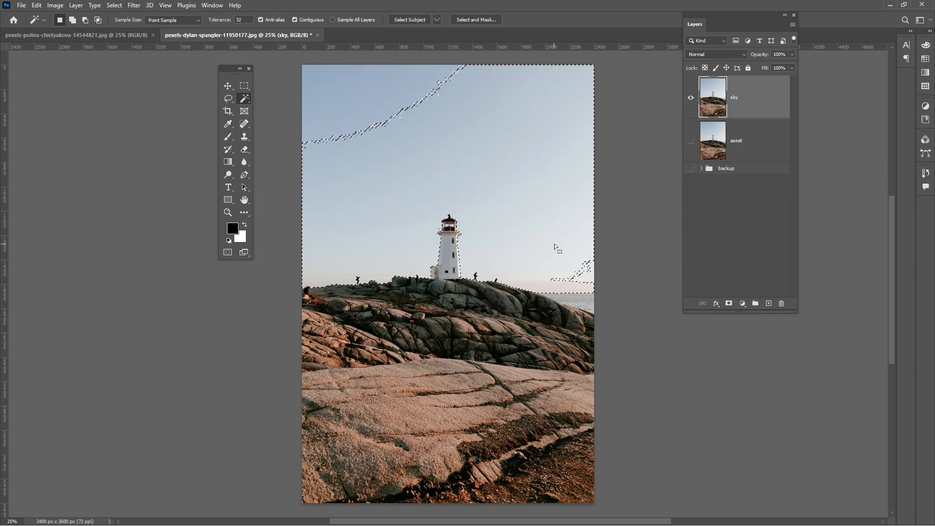
pyautogui.click(584, 276)
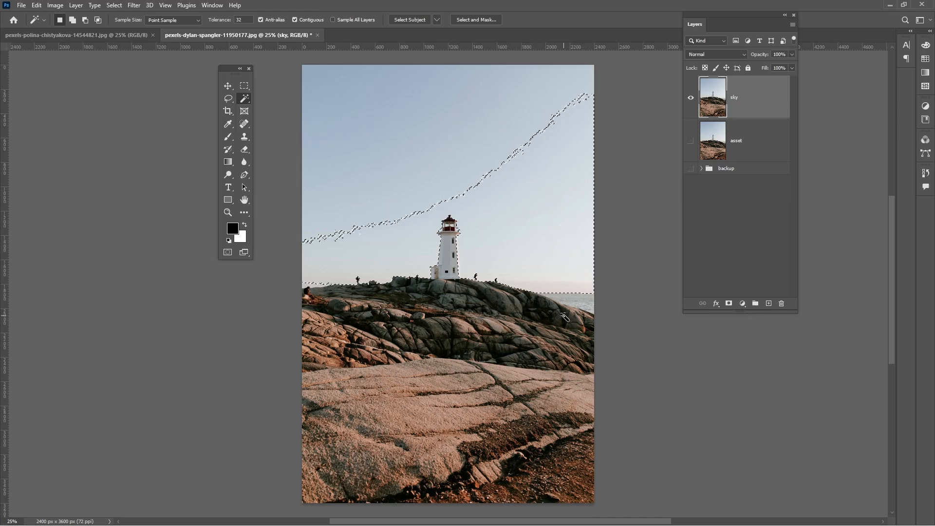
pyautogui.click(461, 158)
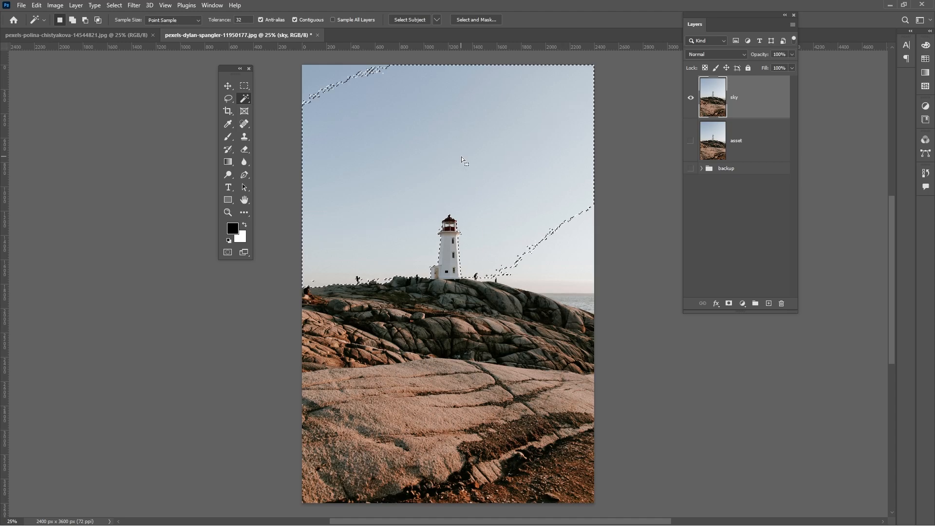
# Clear the sky selection and try selecting the lighthouse automatically with Select Subject.
pyautogui.hotkey('ctrl', 'd')
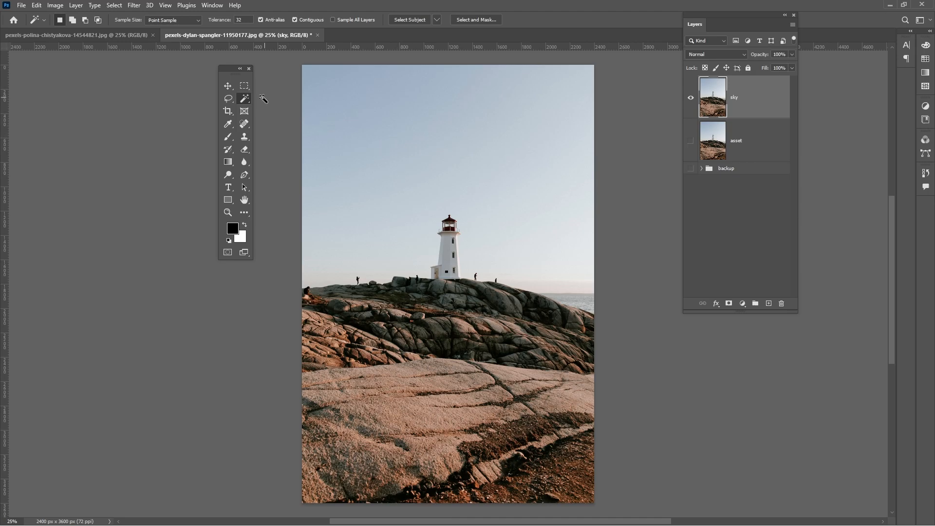
pyautogui.click(411, 21)
pyautogui.press('z')
pyautogui.moveTo(448, 245); pyautogui.dragTo(524, 299)
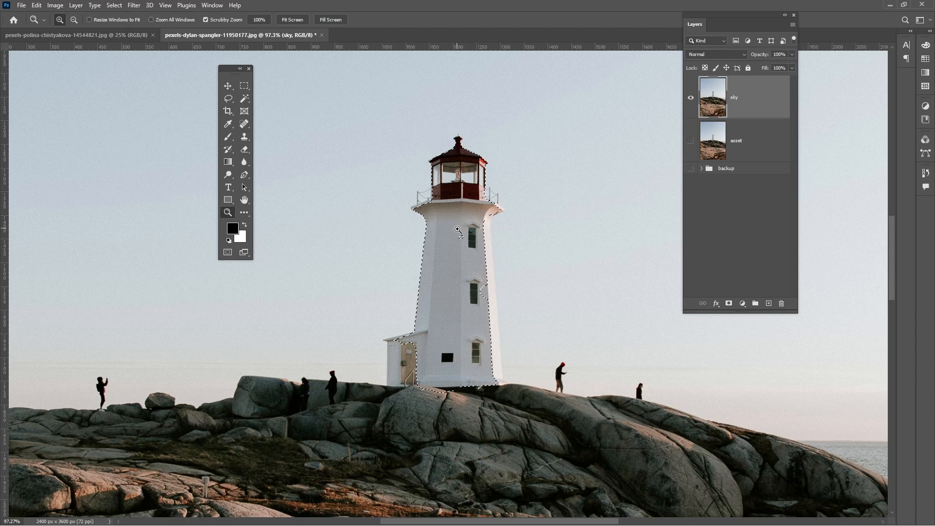
pyautogui.moveTo(460, 227); pyautogui.dragTo(371, 255)
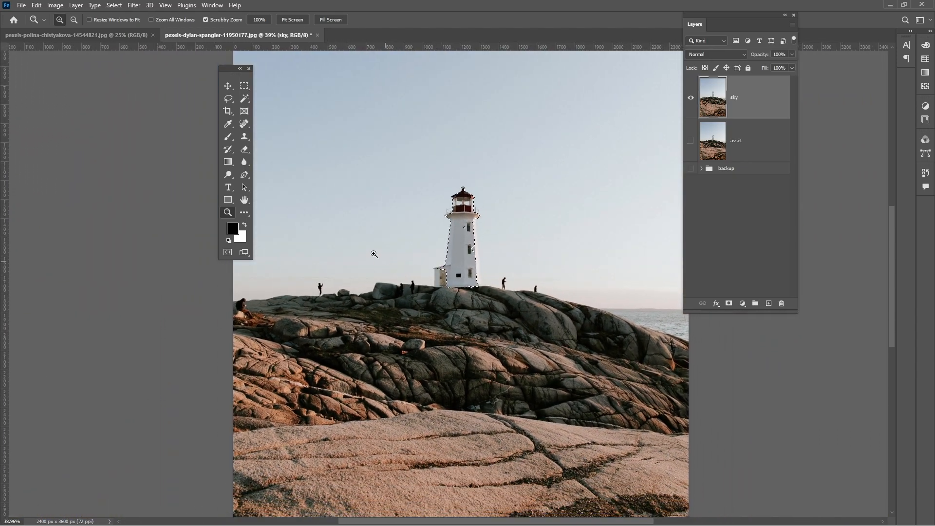
# Switch to the Object Selection tool and try a rectangular object selection around the rocks in the lower part of the photo.
pyautogui.click(246, 101)
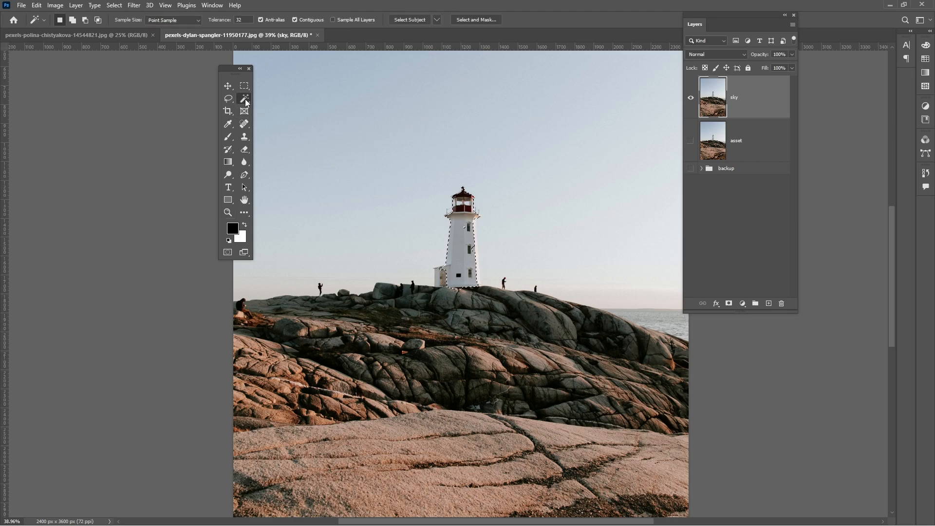
pyautogui.rightClick(246, 101)
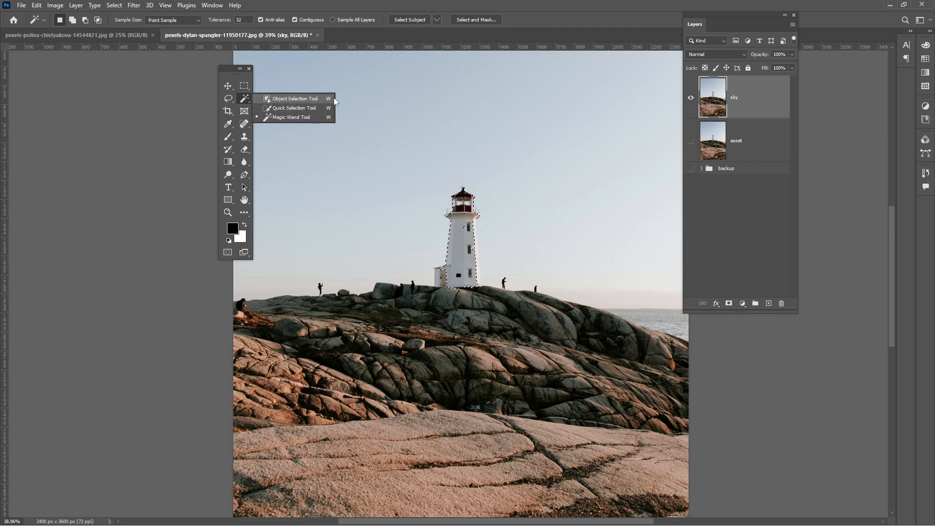
pyautogui.click(314, 99)
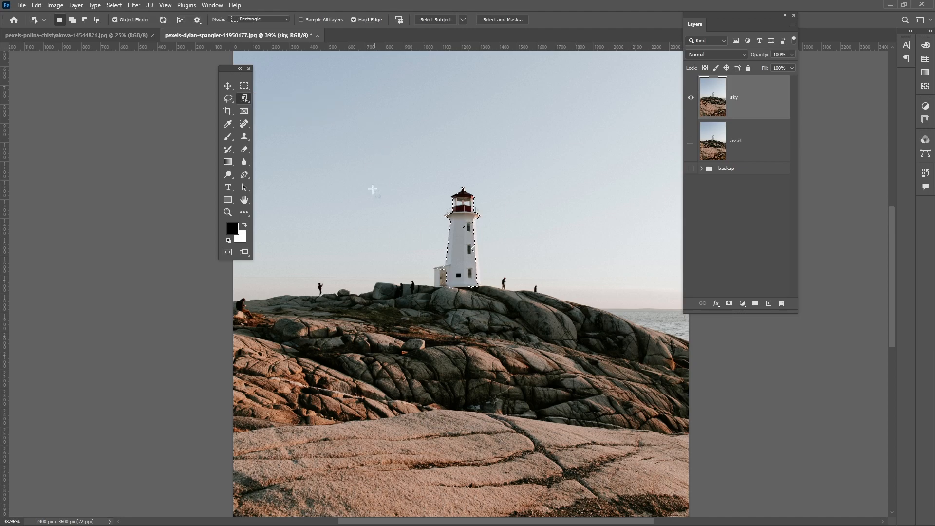
pyautogui.press('alt')
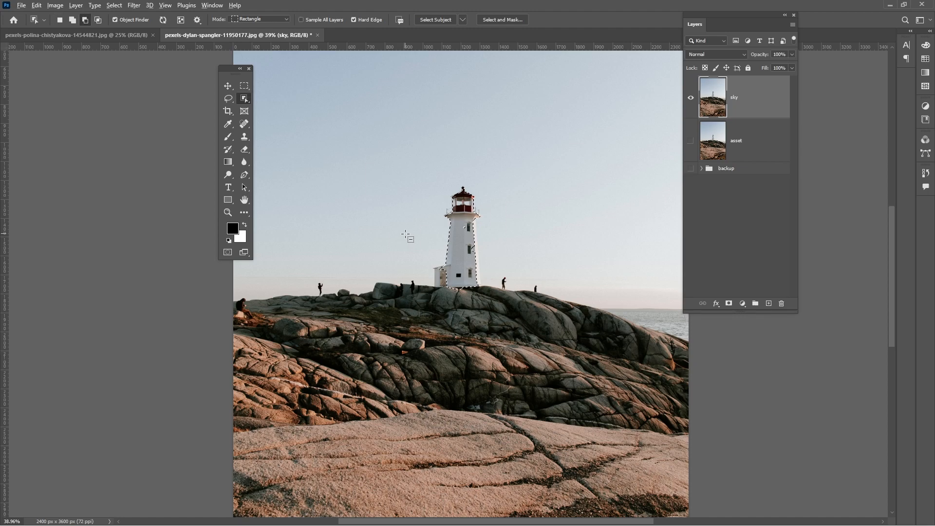
pyautogui.scroll(-3, 406, 235)
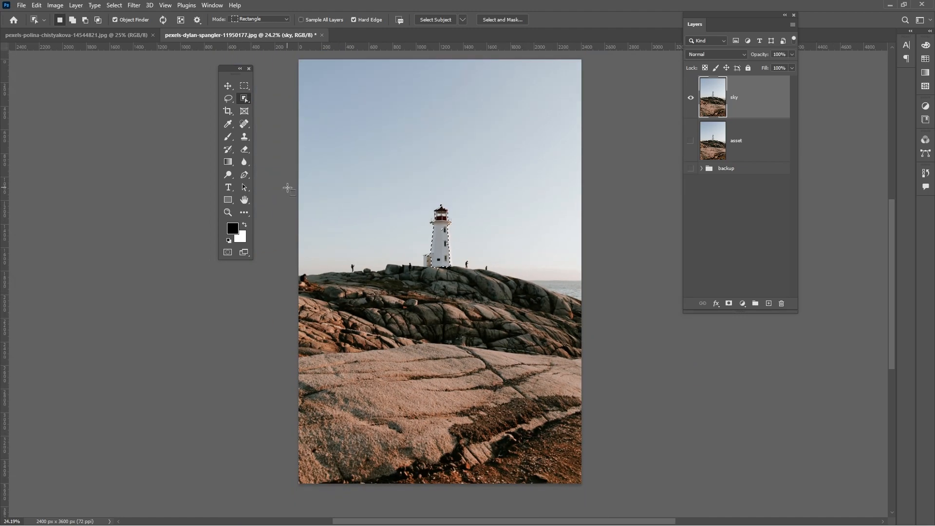
pyautogui.moveTo(299, 185); pyautogui.dragTo(587, 488)
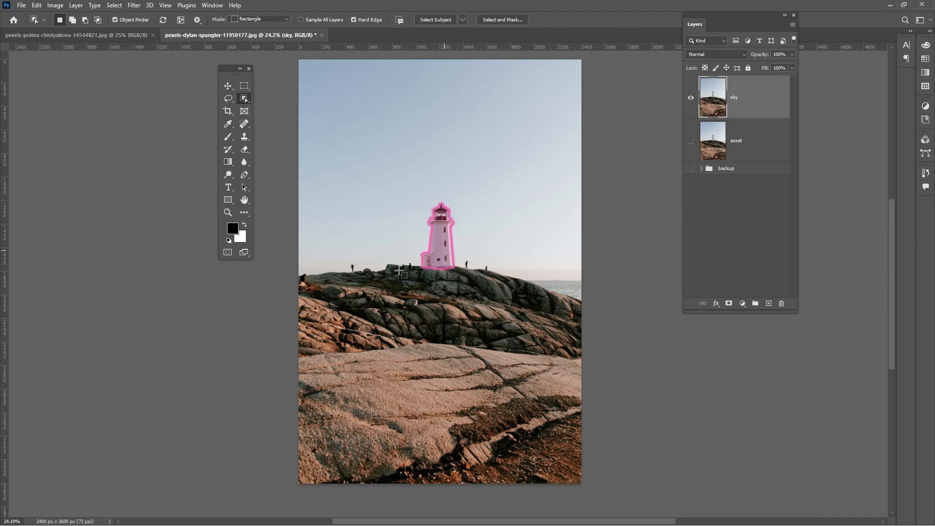
pyautogui.press('Escape')
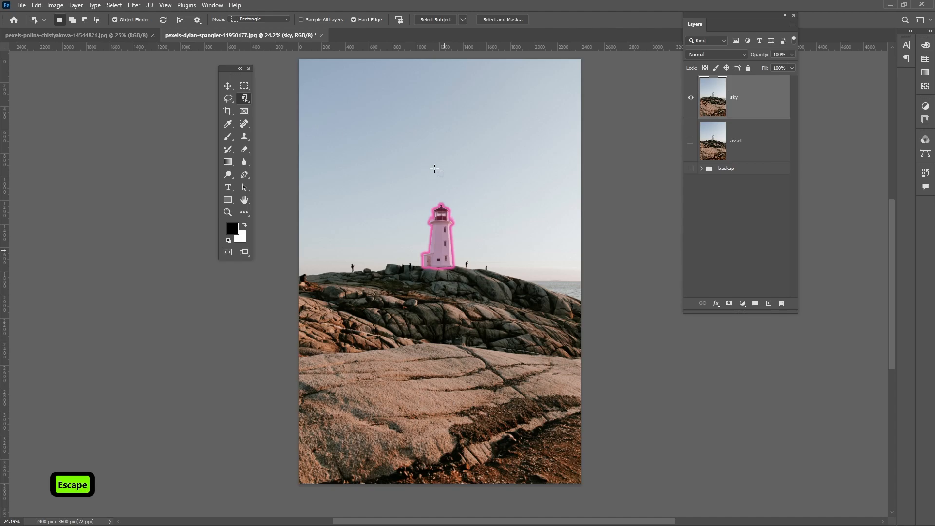
pyautogui.press('Escape')
pyautogui.press('v')
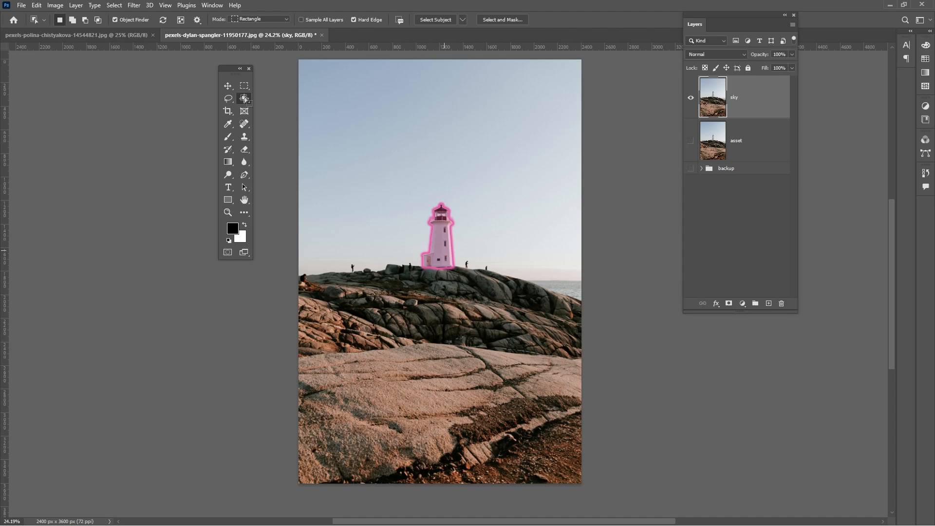
# Try selecting the lighthouse and the rocks as detected objects with the Object Selection tool, and clear the selection.
pyautogui.click(452, 250)
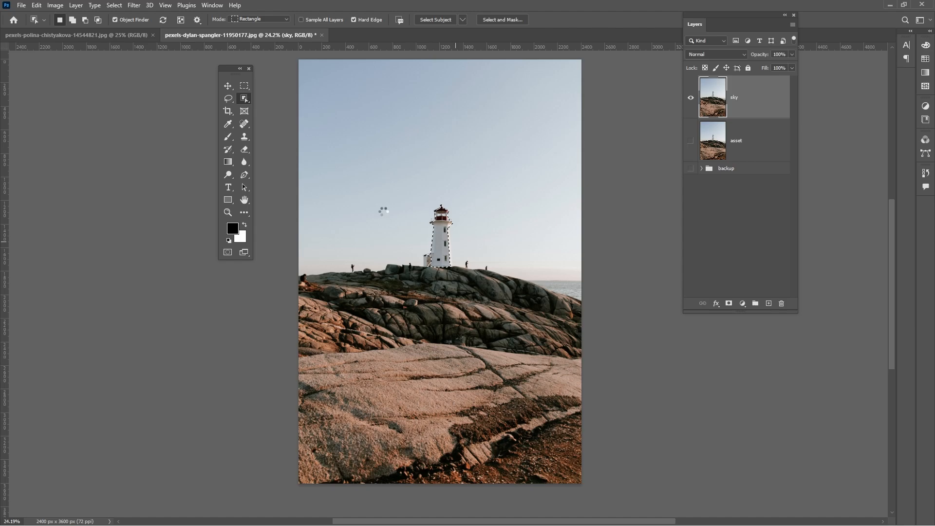
pyautogui.hotkey('ctrl', 'd')
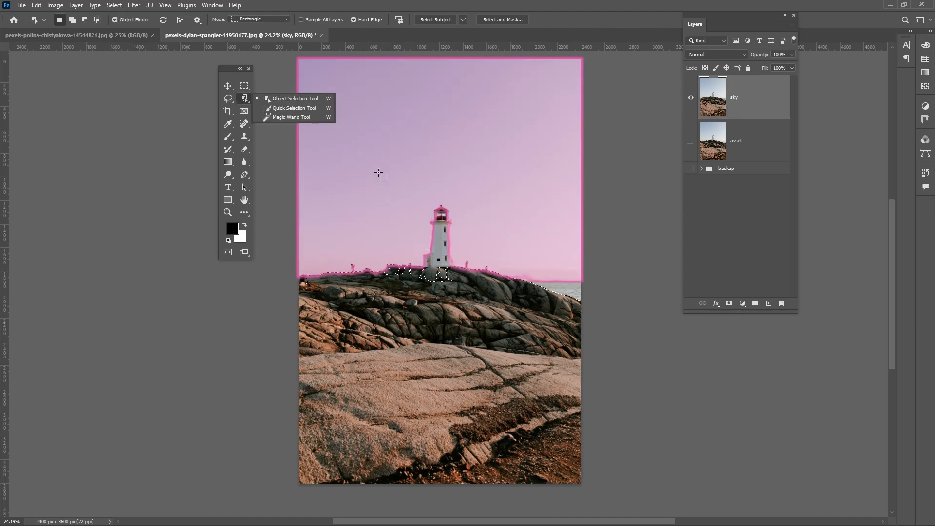
pyautogui.press('Escape')
pyautogui.press('Escape')
pyautogui.press('Escape')
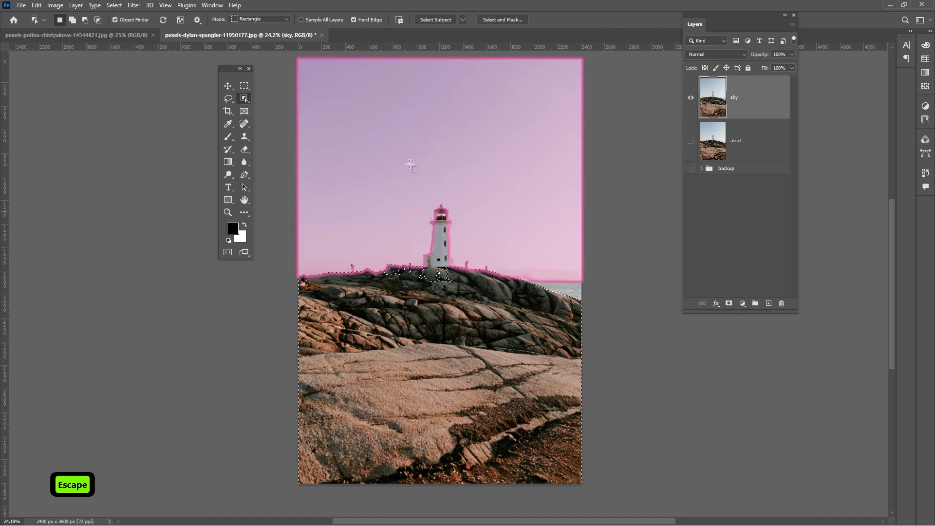
pyautogui.press('v')
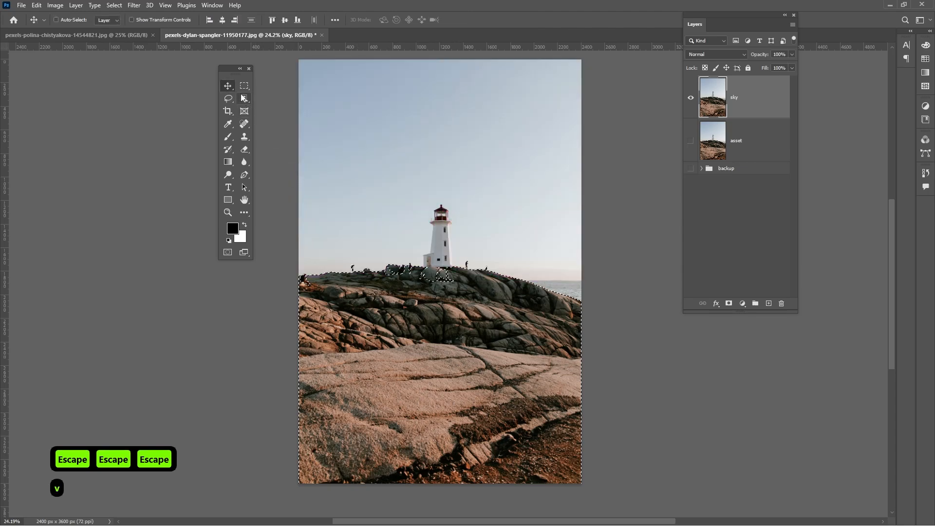
pyautogui.hotkey('ctrl', 'd')
# Try selecting the lighthouse tower and its small annex with the Quick Selection tool.
pyautogui.click(246, 100)
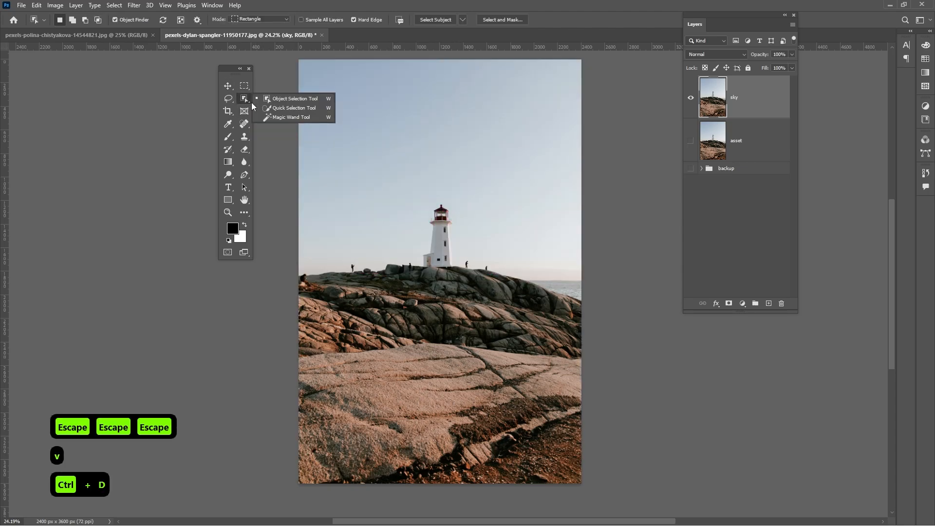
pyautogui.click(308, 111)
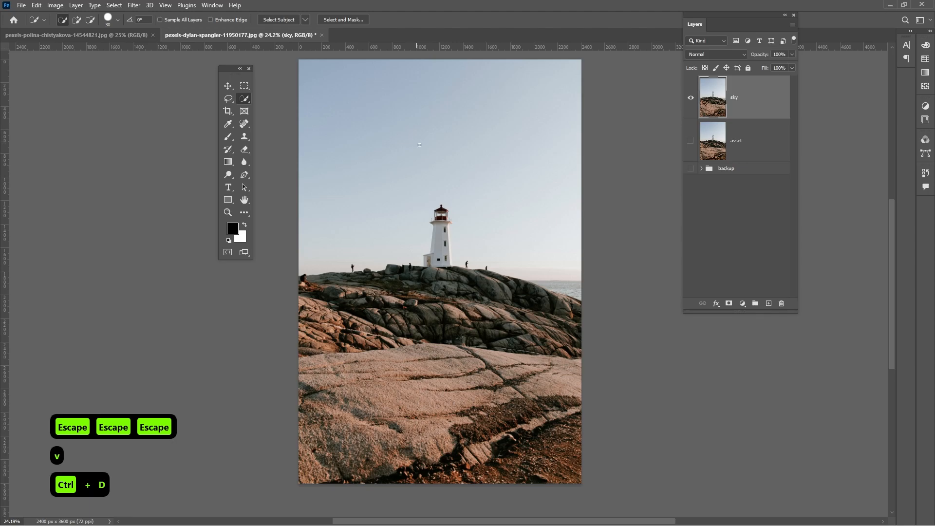
pyautogui.scroll(5, 439, 234)
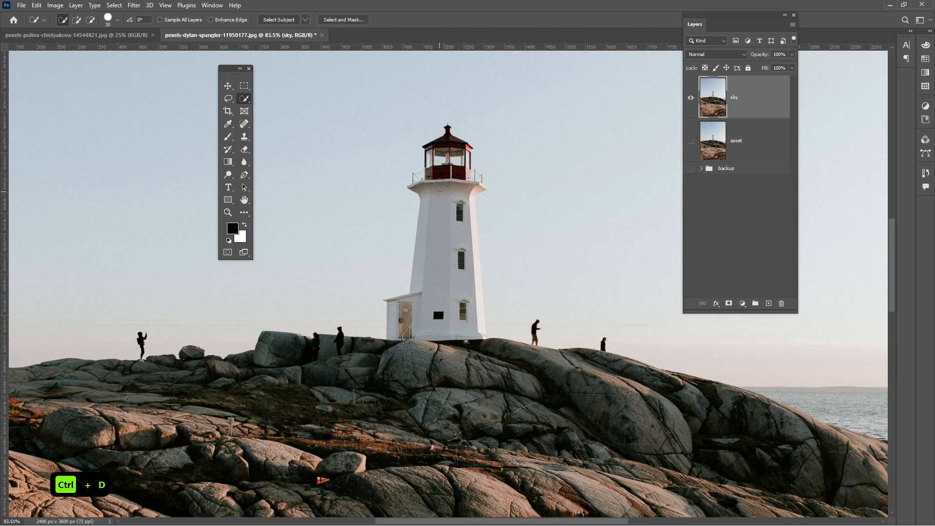
pyautogui.moveTo(446, 143)
pyautogui.mouseDown()
pyautogui.moveTo(449, 229)
pyautogui.moveTo(461, 231)
pyautogui.moveTo(468, 196)
pyautogui.moveTo(481, 336)
pyautogui.moveTo(438, 341)
pyautogui.mouseUp()
pyautogui.moveTo(397, 315)
pyautogui.mouseDown()
pyautogui.moveTo(421, 336)
pyautogui.moveTo(409, 342)
pyautogui.moveTo(470, 335)
pyautogui.mouseUp()
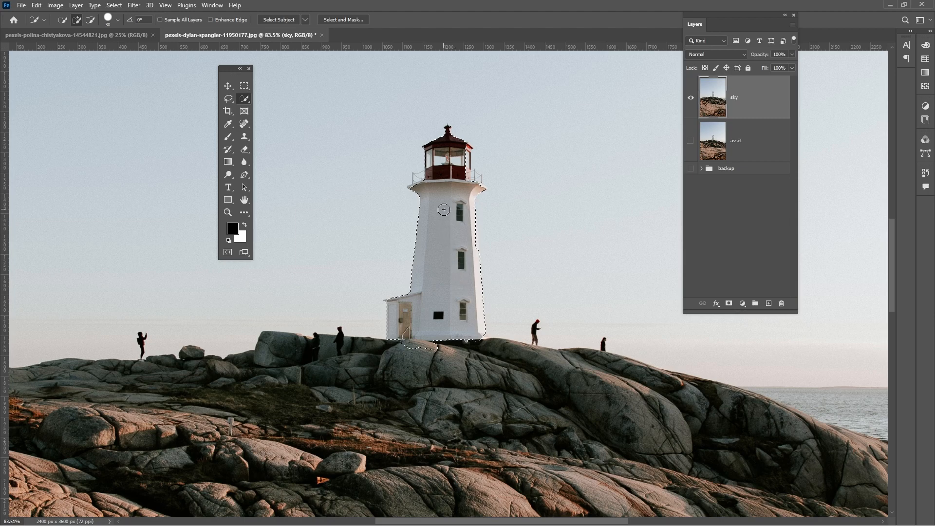
# Extend the quick selection over the rocks on both sides below the lighthouse, and deselect everything.
pyautogui.moveTo(384, 362)
pyautogui.mouseDown()
pyautogui.moveTo(316, 355)
pyautogui.moveTo(273, 365)
pyautogui.moveTo(271, 341)
pyautogui.moveTo(250, 380)
pyautogui.moveTo(188, 383)
pyautogui.moveTo(192, 363)
pyautogui.moveTo(96, 380)
pyautogui.moveTo(86, 394)
pyautogui.moveTo(178, 406)
pyautogui.mouseUp()
pyautogui.moveTo(484, 373)
pyautogui.mouseDown()
pyautogui.moveTo(664, 416)
pyautogui.moveTo(560, 413)
pyautogui.mouseUp()
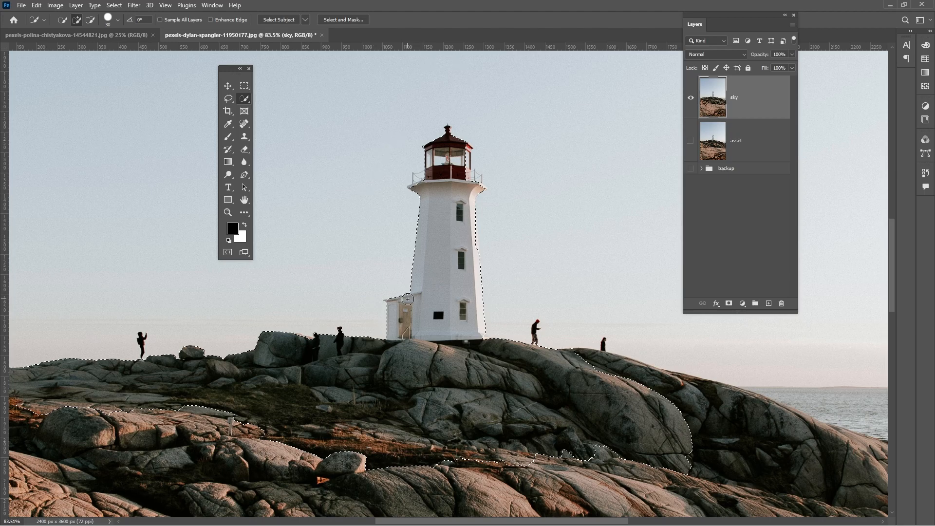
pyautogui.keyDown('alt'); pyautogui.scroll(3, 463, 207); pyautogui.keyUp('alt')
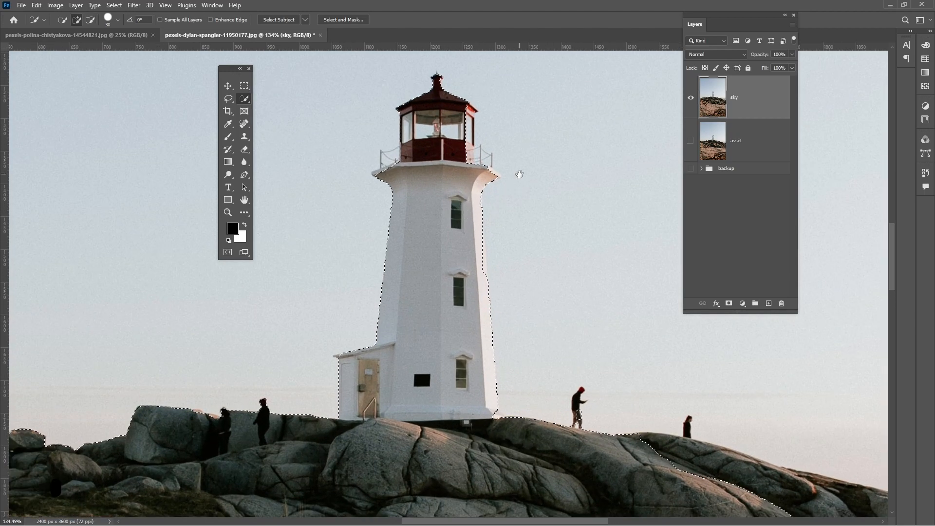
pyautogui.scroll(1, 517, 185)
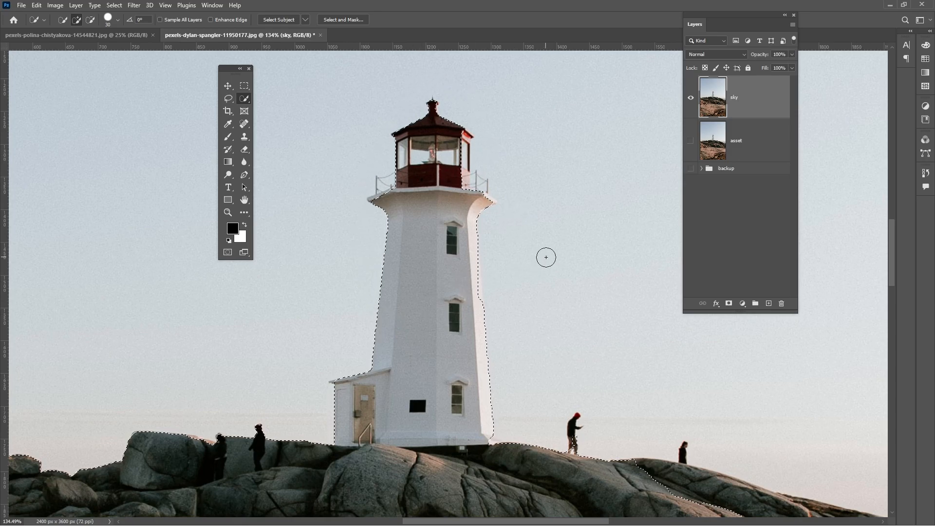
pyautogui.hotkey('ctrl', 'd')
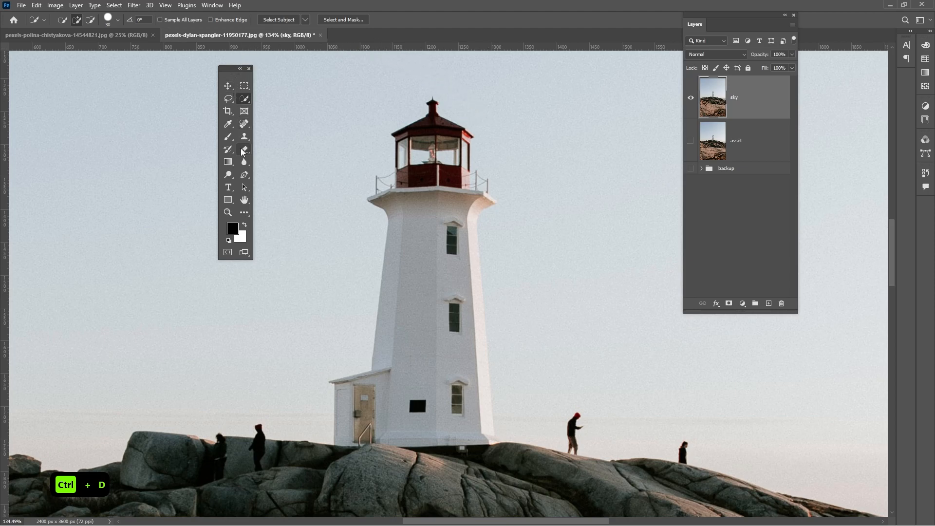
# Activate the Pen tool in Path mode, switch to full-screen view and hide the rulers.
pyautogui.click(248, 178)
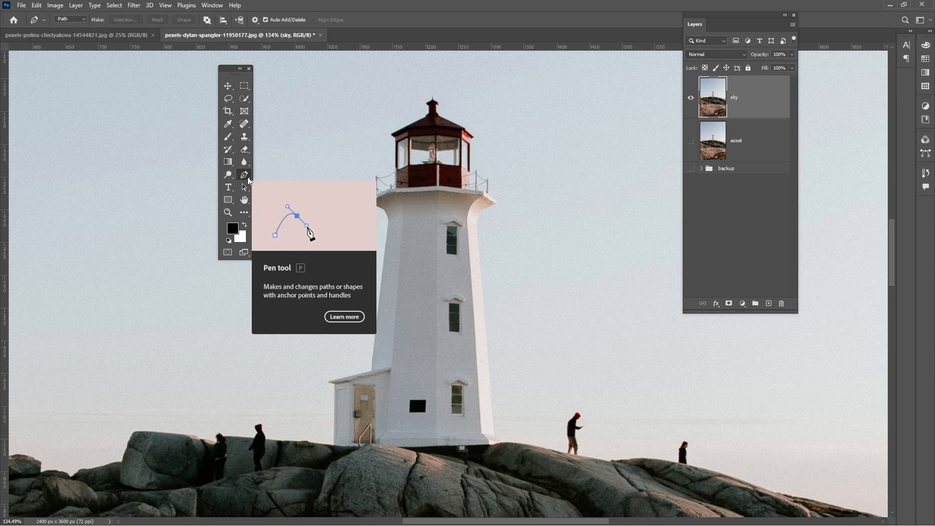
pyautogui.click(74, 20)
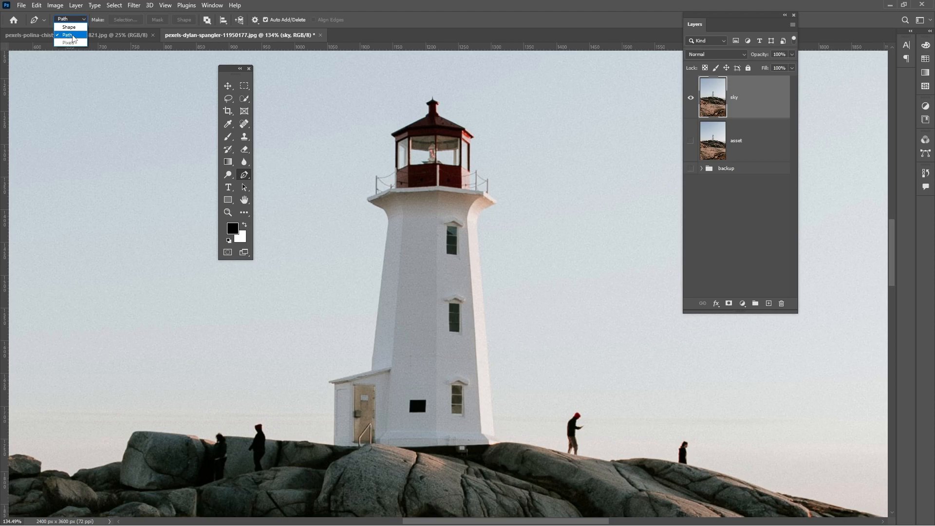
pyautogui.click(73, 36)
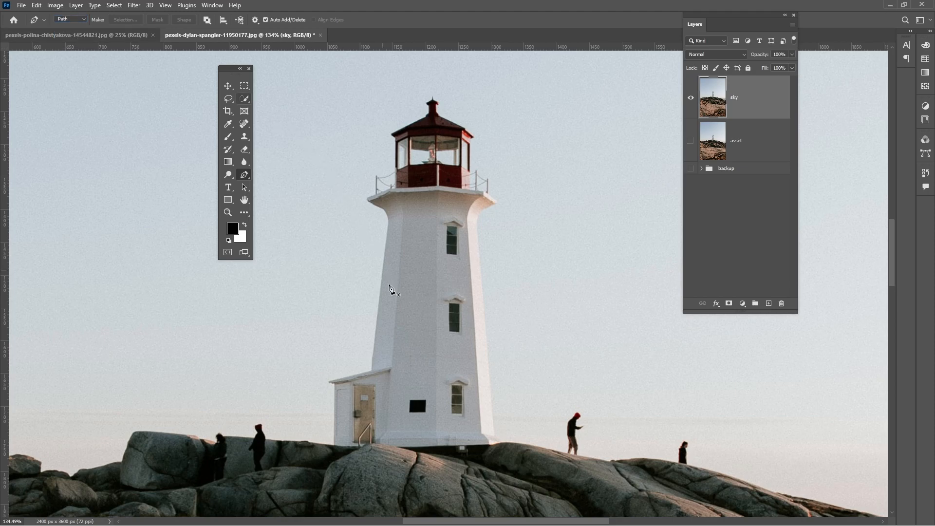
pyautogui.press('f')
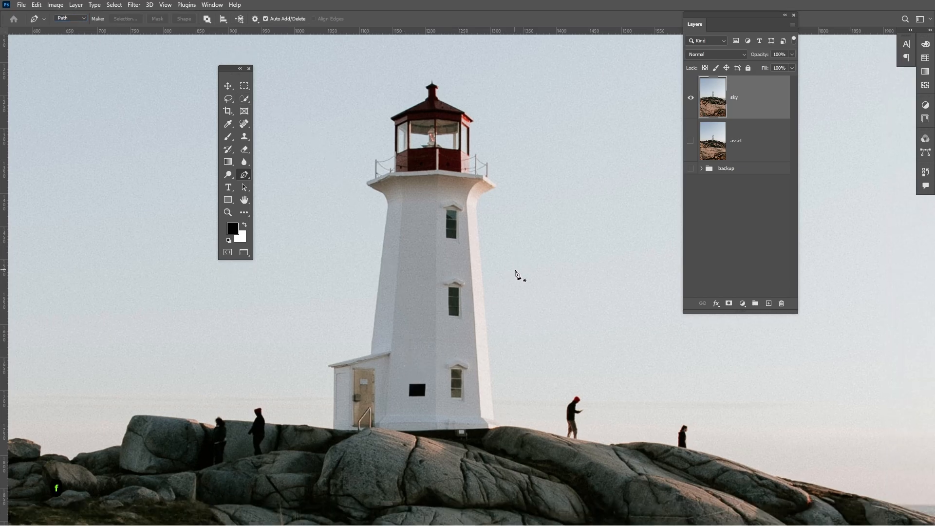
pyautogui.press('f')
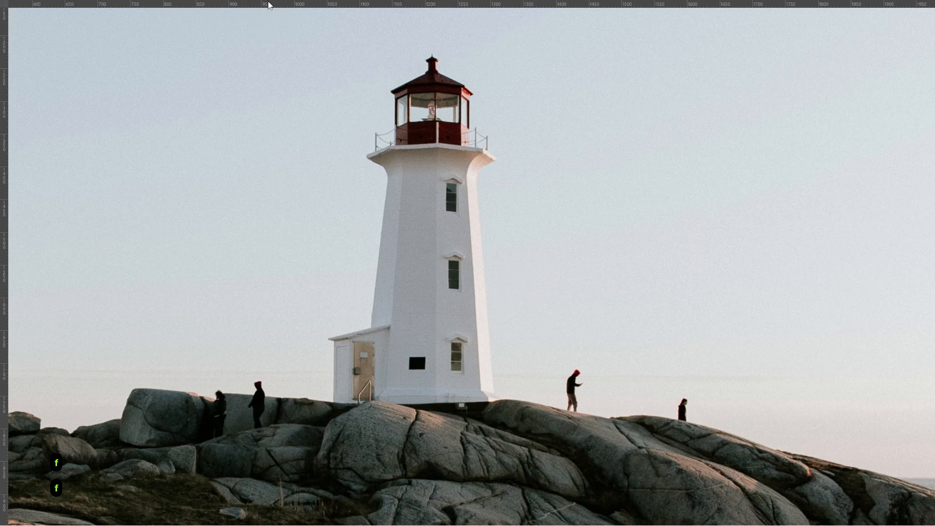
pyautogui.hotkey('ctrl', 'r')
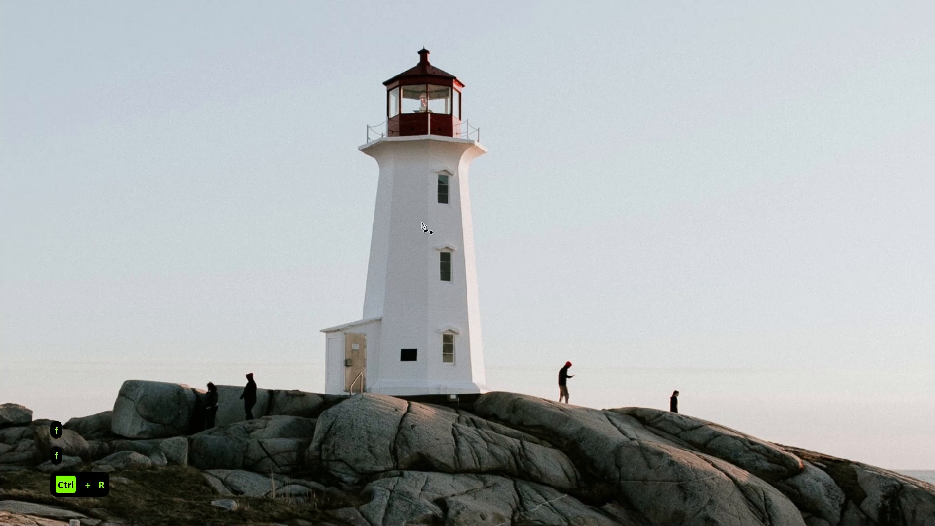
# Start a pen path at the base of the annex's outer wall, tracing up the wall and along its roof to the tower.
pyautogui.scroll(2, 346, 370)
pyautogui.scroll(1, 347, 370)
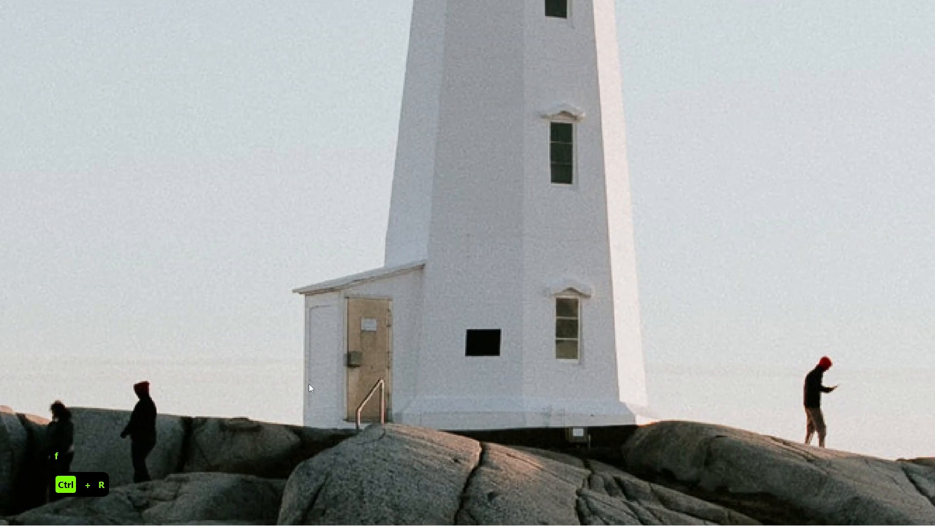
pyautogui.click(304, 424)
pyautogui.click(306, 294)
pyautogui.scroll(2, 303, 298)
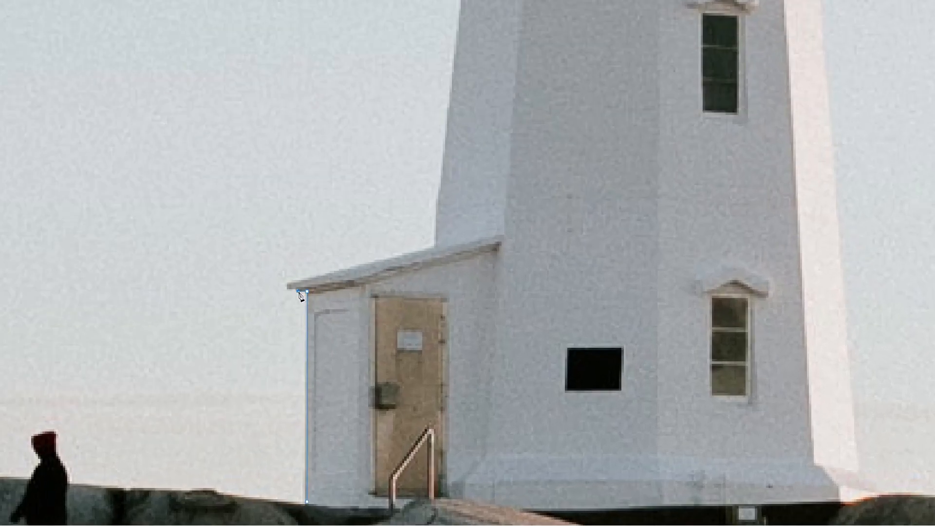
pyautogui.click(295, 290)
pyautogui.click(287, 282)
pyautogui.click(435, 247)
# Continue the pen path up the tower's outer wall and around the curved flare to the edge of the gallery.
pyautogui.scroll(6, 438, 246)
pyautogui.scroll(-1, 434, 298)
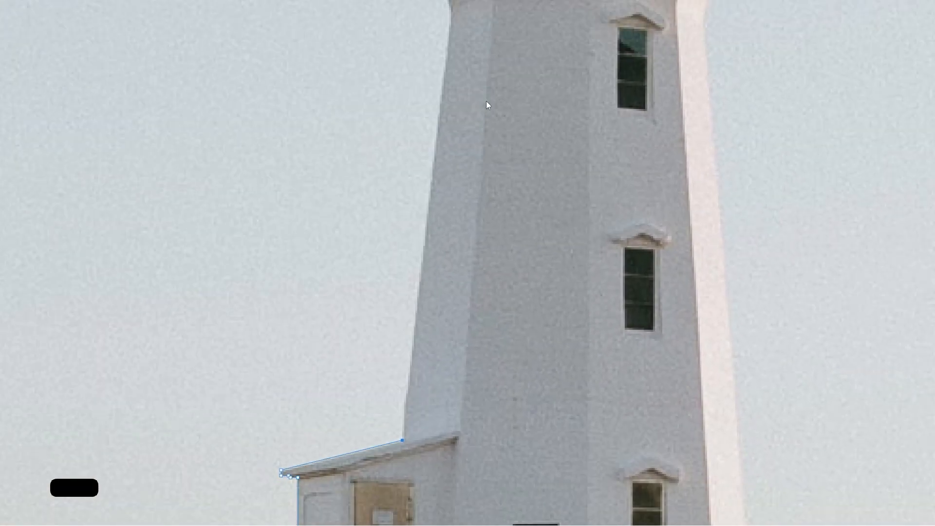
pyautogui.scroll(5, 465, 205)
pyautogui.click(439, 166)
pyautogui.moveTo(441, 146); pyautogui.dragTo(446, 115)
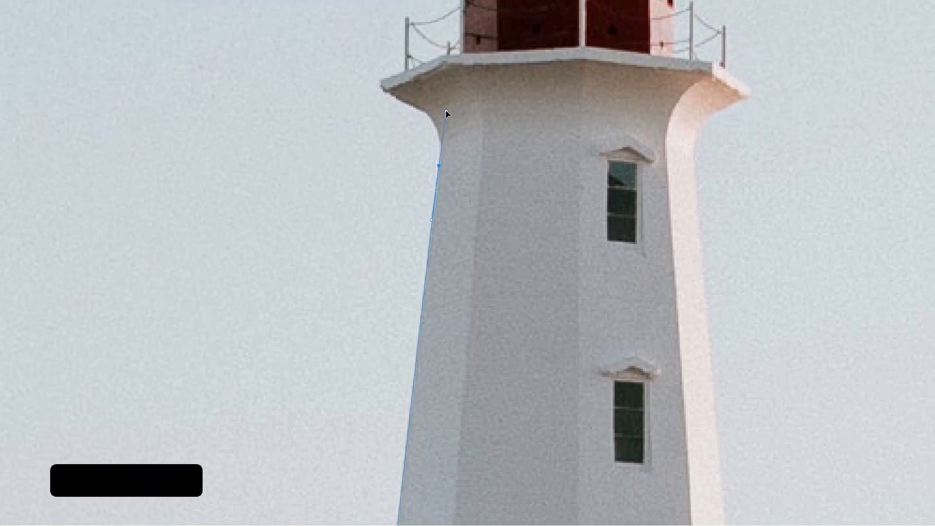
pyautogui.moveTo(446, 156); pyautogui.dragTo(451, 216)
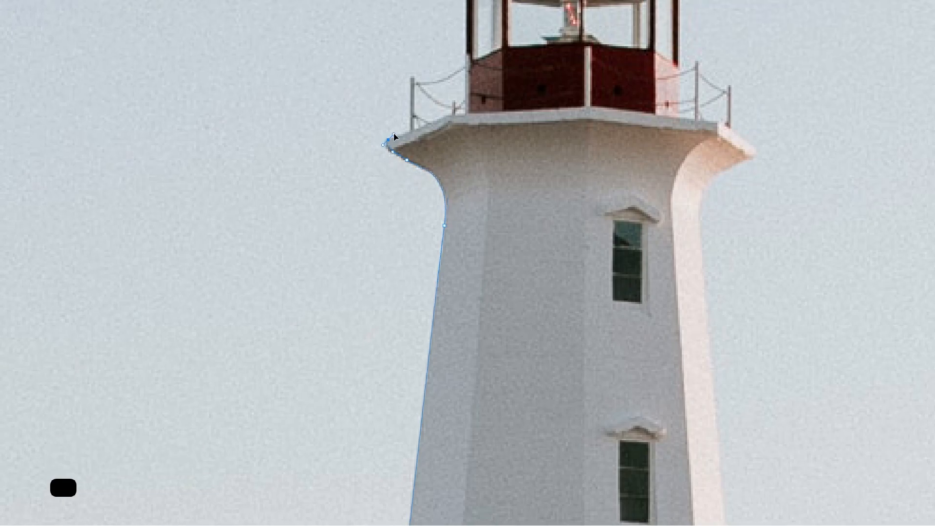
pyautogui.scroll(1, 407, 139)
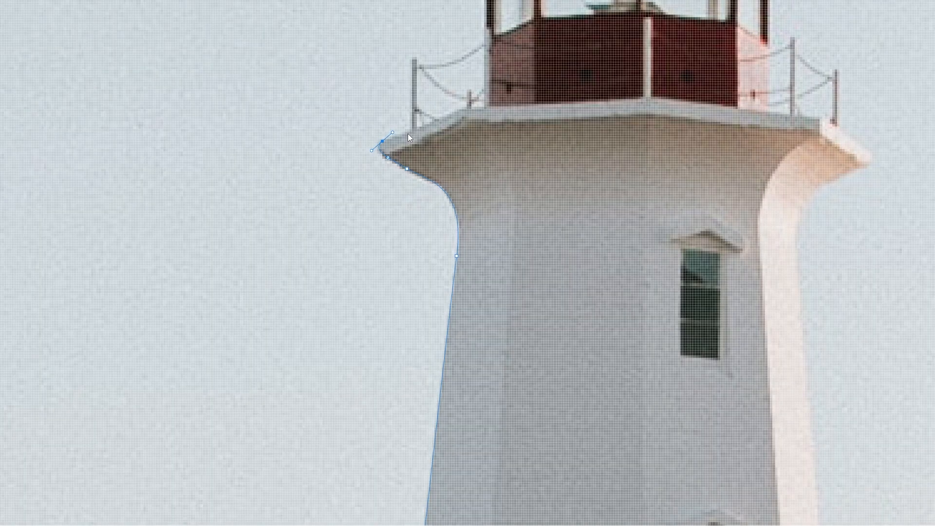
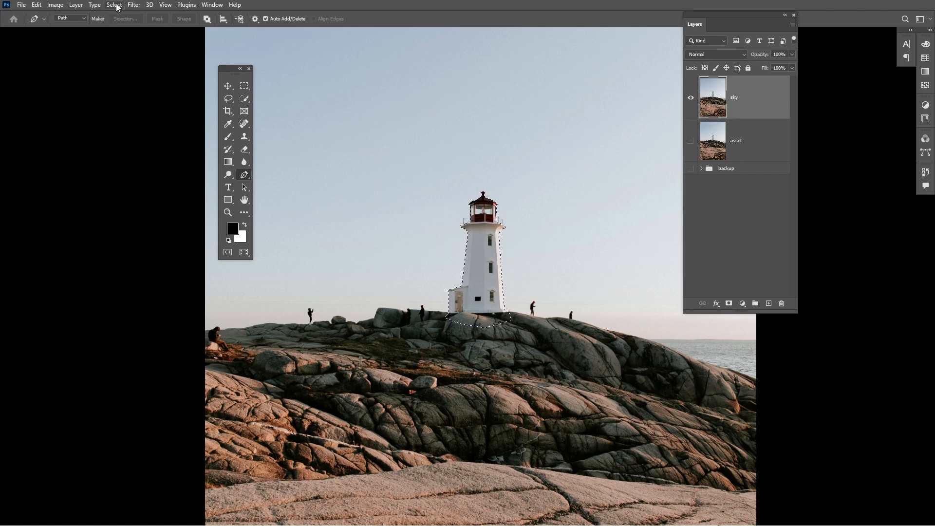
# Save the lighthouse selection as a new channel named lt, and deselect it.
pyautogui.click(115, 5)
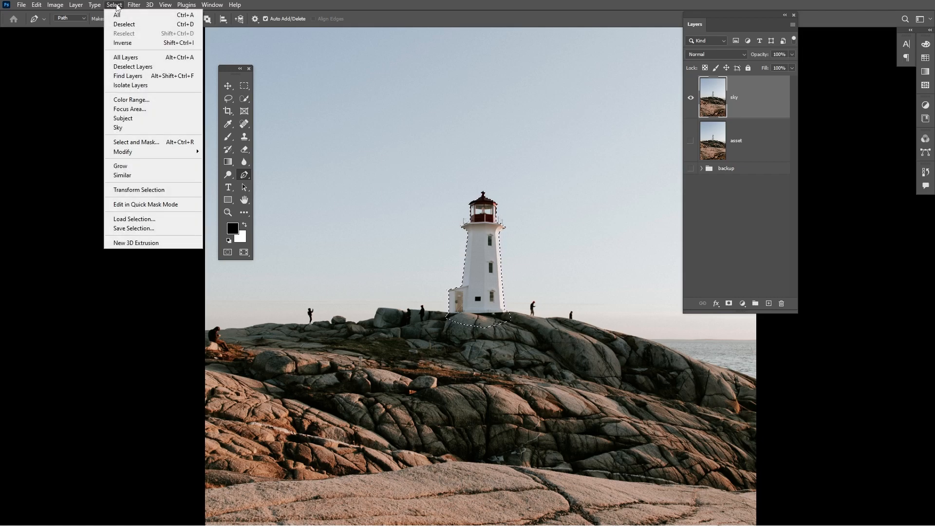
pyautogui.click(145, 233)
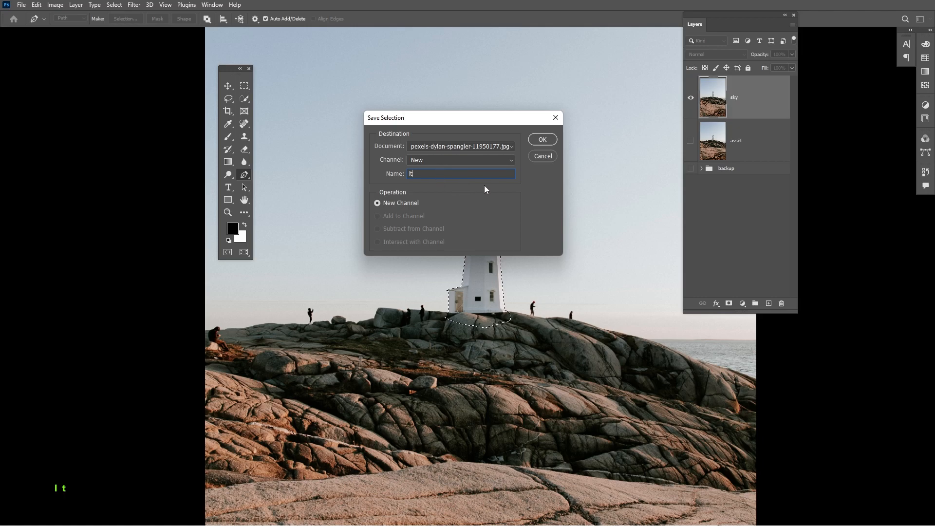
pyautogui.click(551, 139)
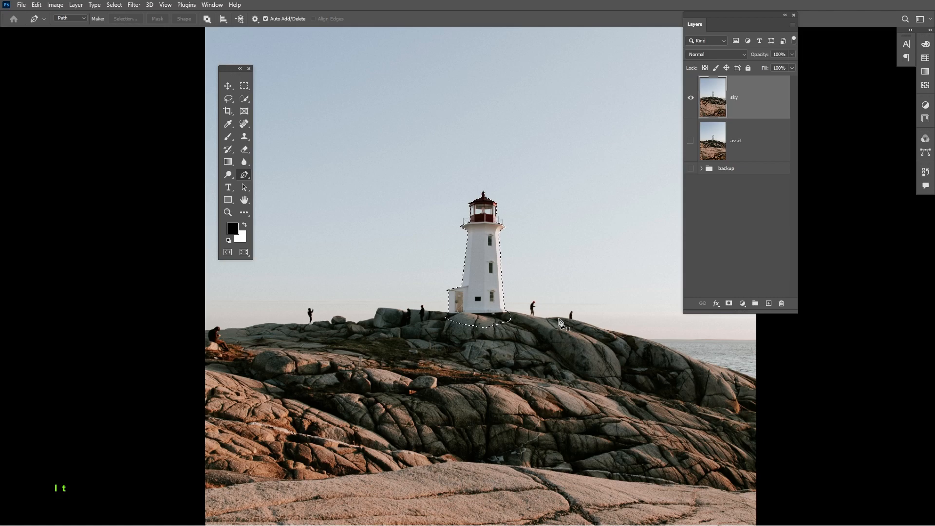
pyautogui.hotkey('ctrl', 'd')
# Load the saved lt channel as a new selection.
pyautogui.click(114, 5)
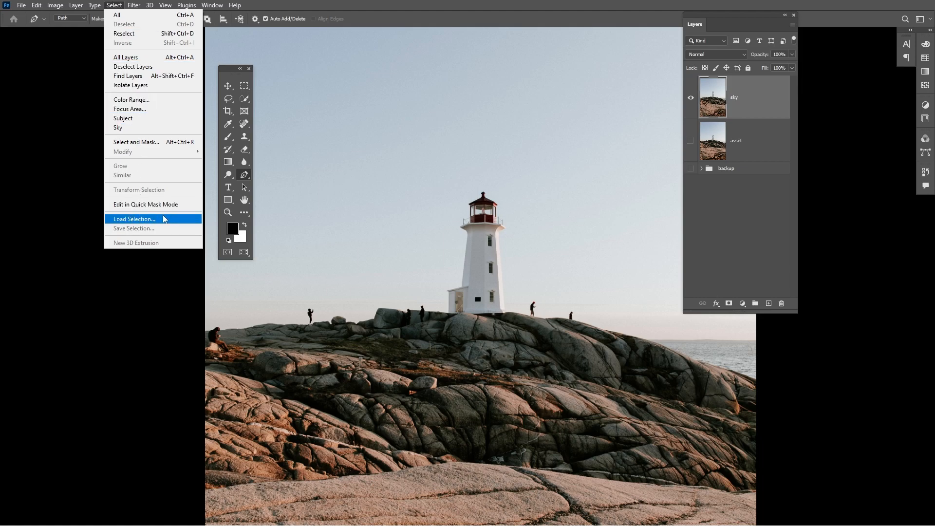
pyautogui.click(173, 223)
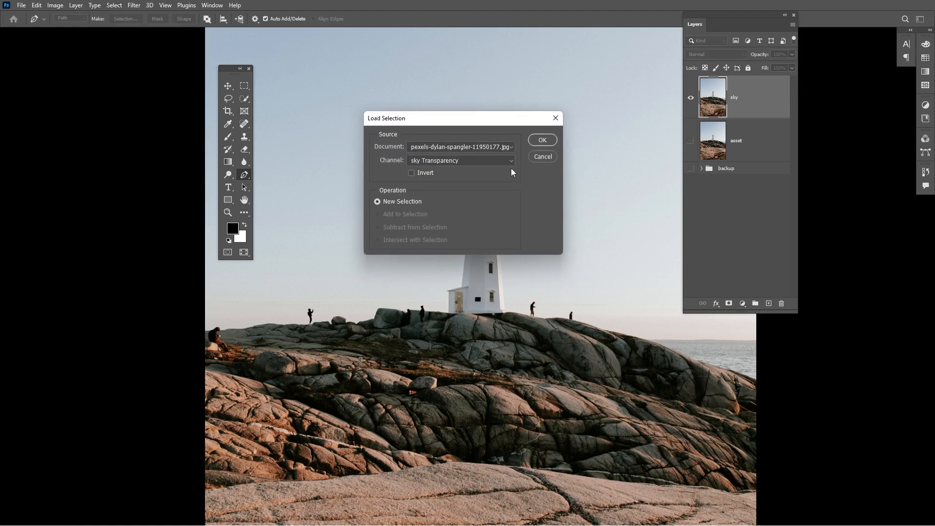
pyautogui.click(427, 165)
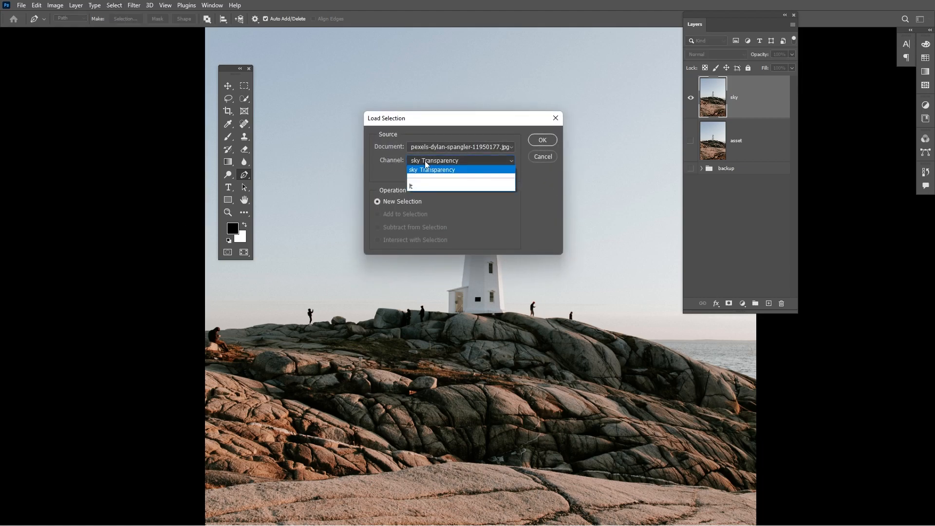
pyautogui.click(419, 187)
pyautogui.click(542, 141)
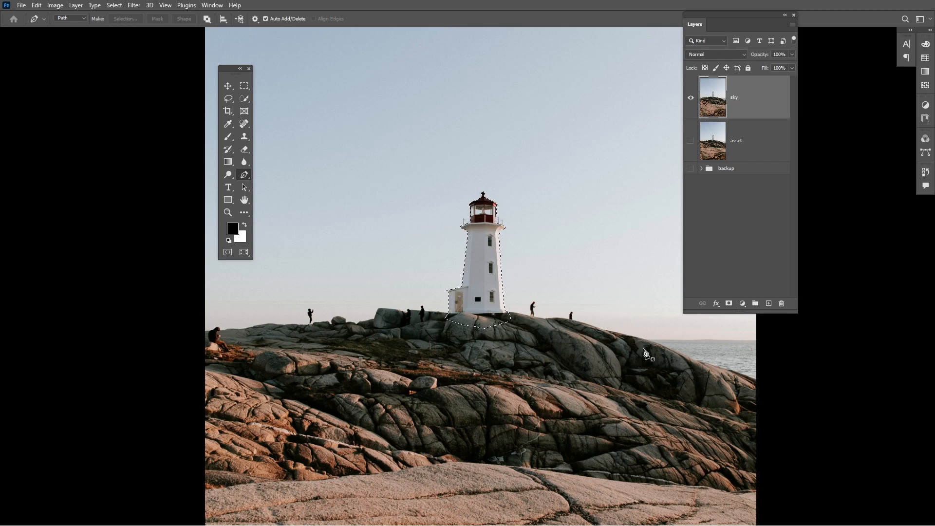
# Move the Layers panel and the toolbox clear of the photo, and activate the Quick Selection tool.
pyautogui.scroll(-2, 567, 341)
pyautogui.moveTo(564, 340); pyautogui.dragTo(549, 149)
pyautogui.moveTo(729, 20); pyautogui.dragTo(792, 18)
pyautogui.moveTo(234, 75); pyautogui.dragTo(176, 45)
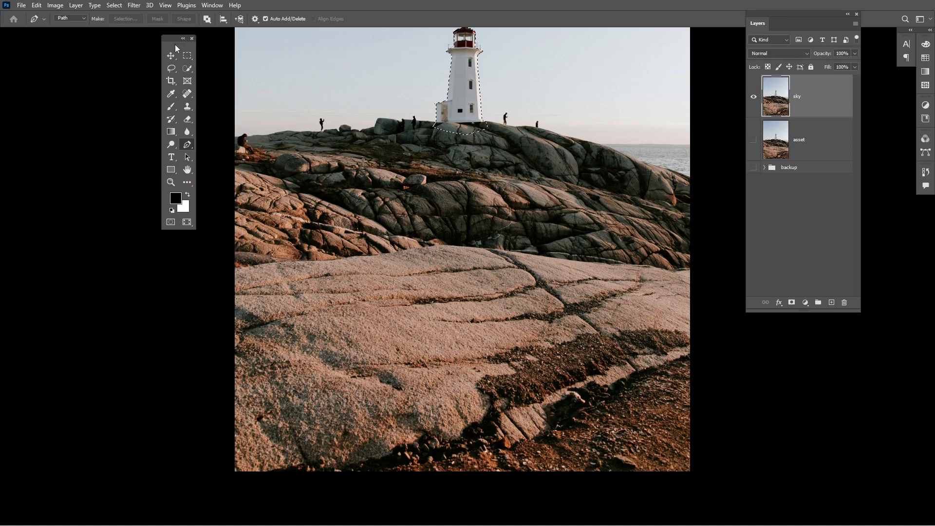
pyautogui.click(188, 73)
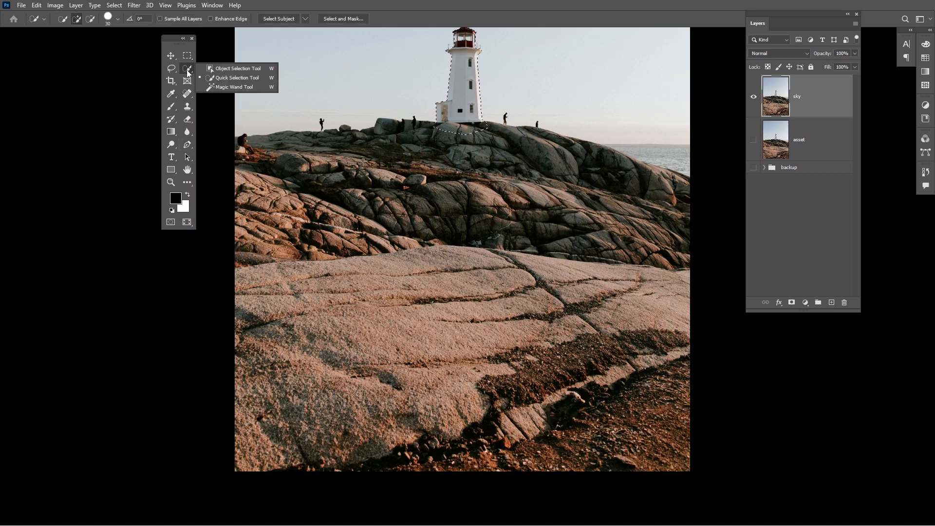
pyautogui.click(219, 79)
pyautogui.moveTo(178, 47); pyautogui.dragTo(153, 53)
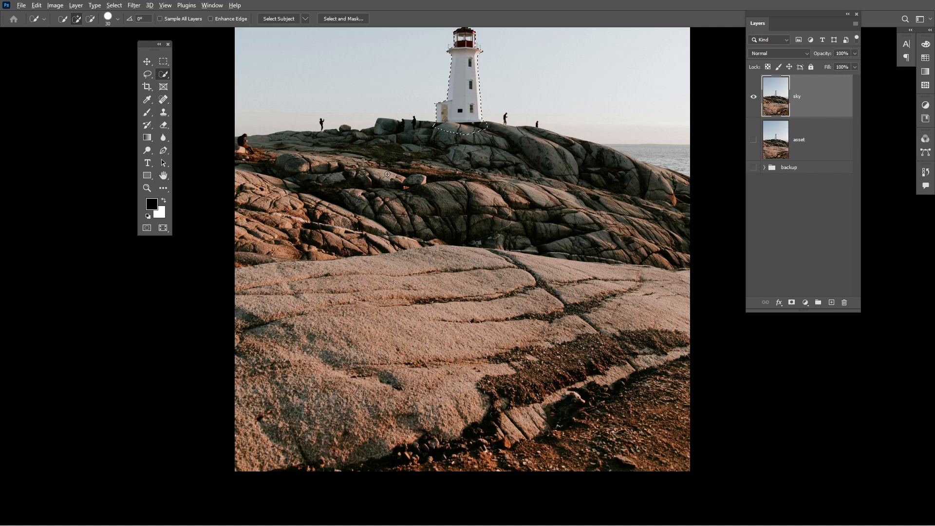
# Enlarge the selection brush to 261 and add the rocks below the lighthouse to the loaded selection.
pyautogui.moveTo(388, 174)
pyautogui.mouseDown()
pyautogui.moveTo(405, 122)
pyautogui.moveTo(409, 18)
pyautogui.moveTo(408, 48)
pyautogui.mouseUp()
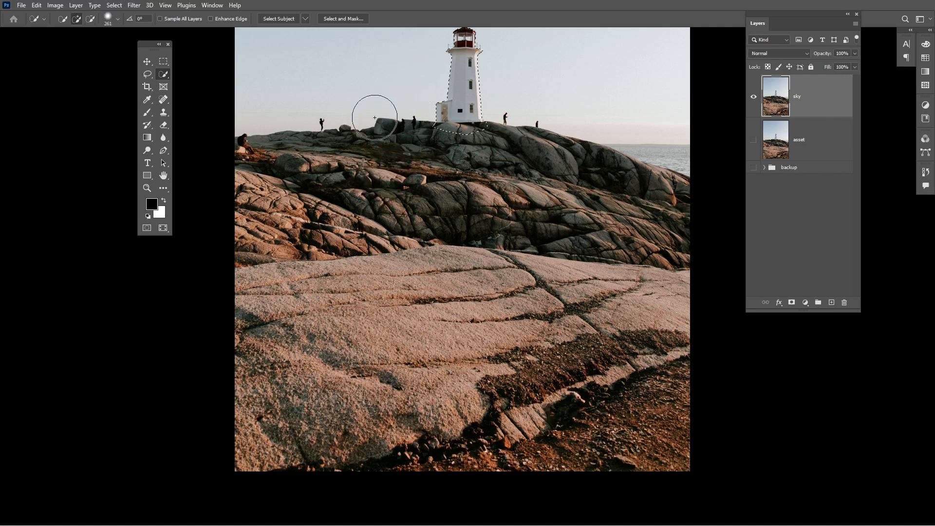
pyautogui.rightClick(359, 122)
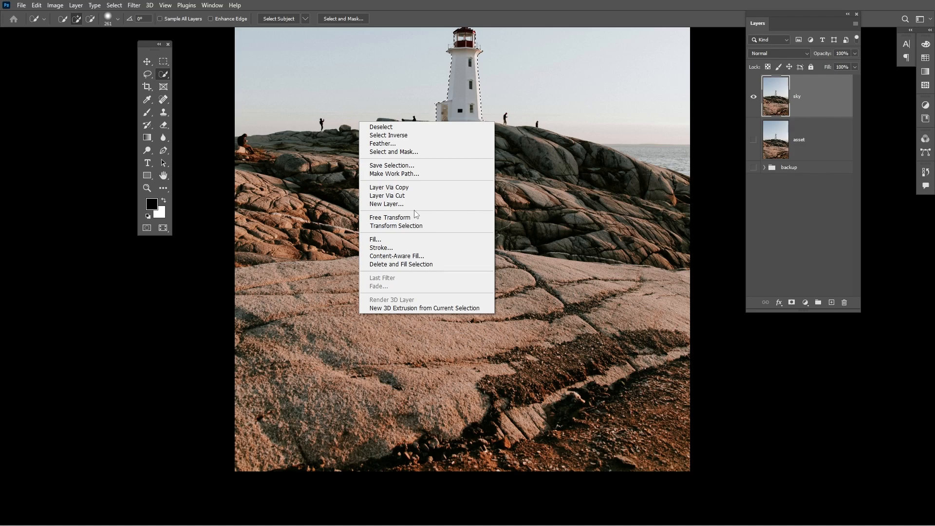
pyautogui.press('Escape')
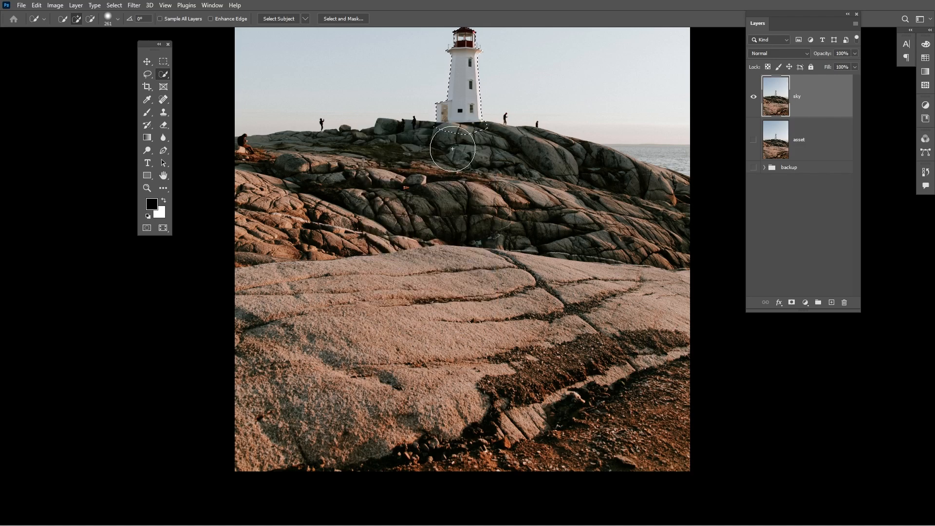
pyautogui.moveTo(452, 148)
pyautogui.mouseDown()
pyautogui.moveTo(286, 163)
pyautogui.moveTo(254, 189)
pyautogui.moveTo(268, 267)
pyautogui.moveTo(370, 248)
pyautogui.mouseUp()
pyautogui.moveTo(481, 241)
pyautogui.mouseDown()
pyautogui.moveTo(580, 246)
pyautogui.moveTo(495, 150)
pyautogui.moveTo(533, 150)
pyautogui.moveTo(581, 176)
pyautogui.moveTo(648, 187)
pyautogui.moveTo(634, 182)
pyautogui.mouseUp()
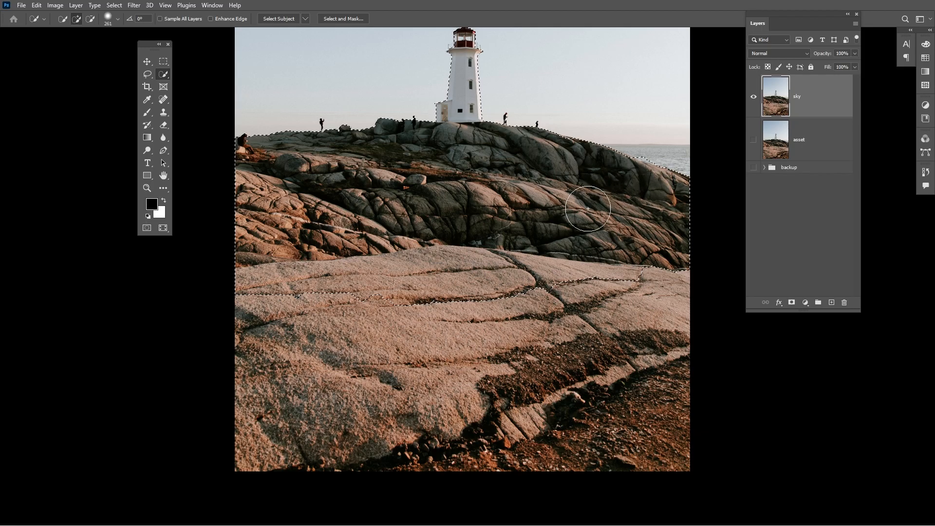
# Brush the selection out over the sea and sky beside the rock slope, and subtract that area from it.
pyautogui.keyDown('alt'); pyautogui.scroll(3, 655, 157); pyautogui.keyUp('alt')
pyautogui.keyDown('alt'); pyautogui.scroll(3, 654, 158); pyautogui.keyUp('alt')
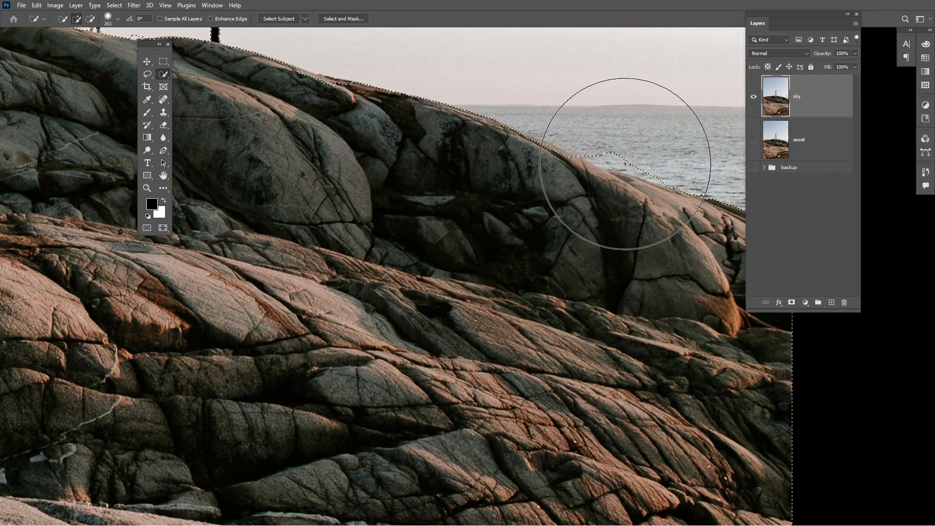
pyautogui.moveTo(401, 119)
pyautogui.mouseDown()
pyautogui.moveTo(480, 156)
pyautogui.moveTo(480, 177)
pyautogui.mouseUp()
pyautogui.moveTo(446, 144); pyautogui.dragTo(467, 242)
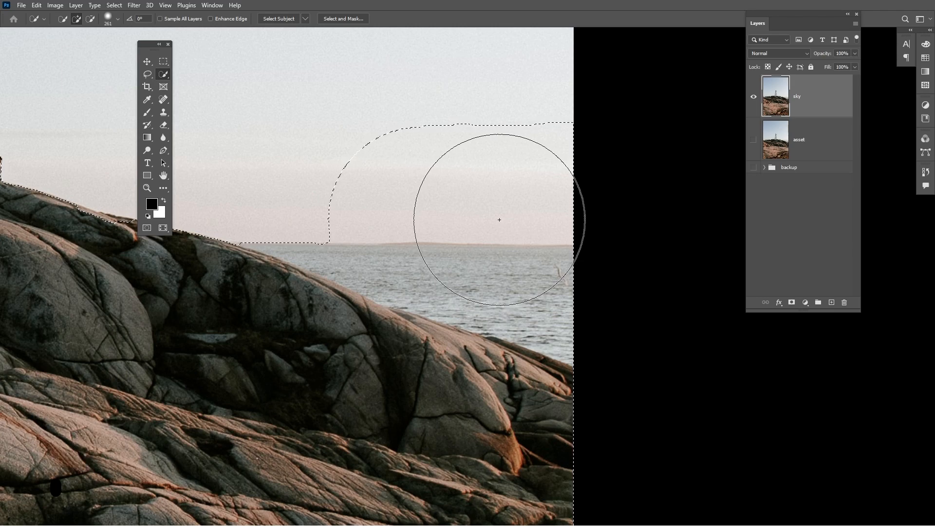
pyautogui.click(91, 21)
pyautogui.moveTo(358, 179)
pyautogui.mouseDown()
pyautogui.moveTo(278, 160)
pyautogui.moveTo(438, 166)
pyautogui.moveTo(499, 211)
pyautogui.moveTo(499, 223)
pyautogui.moveTo(411, 214)
pyautogui.mouseUp()
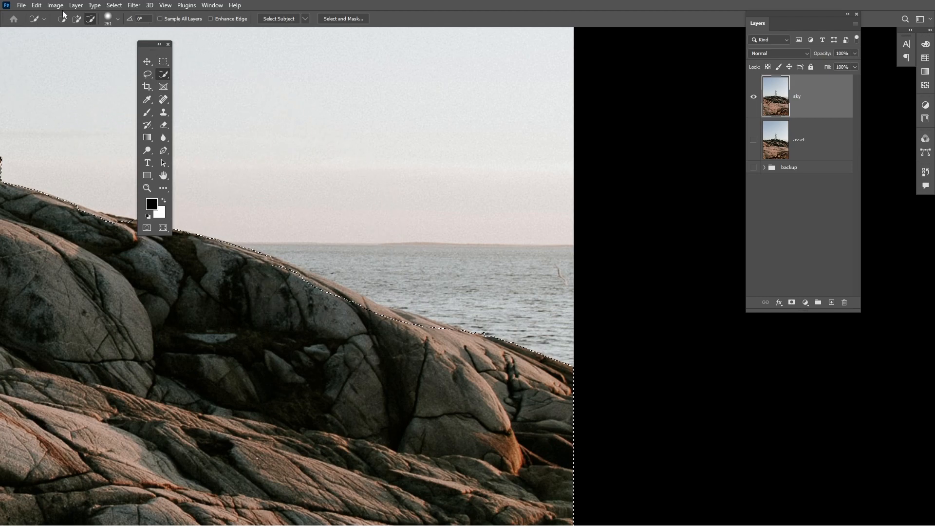
# Refine the selection along the rock slope with a brush size of 111, adding the missed rock rim and subtracting spilled sea.
pyautogui.click(77, 19)
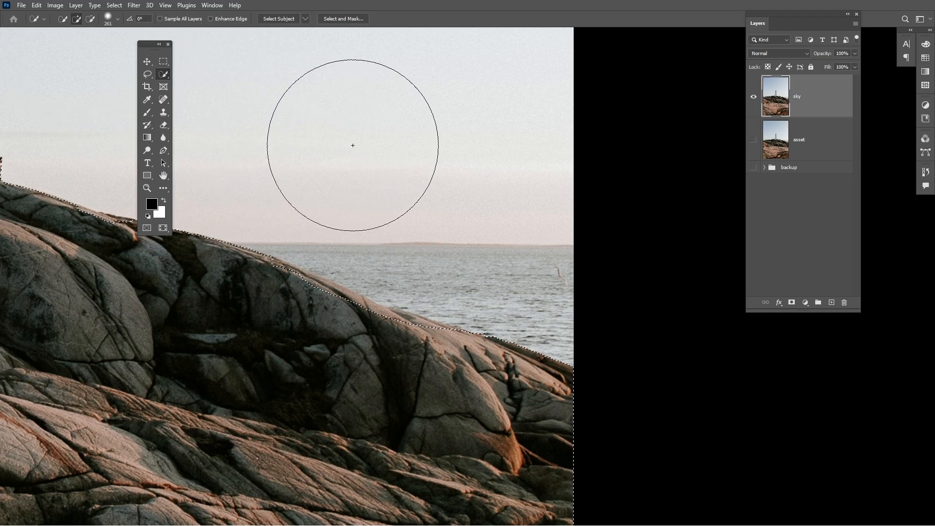
pyautogui.press('alt')
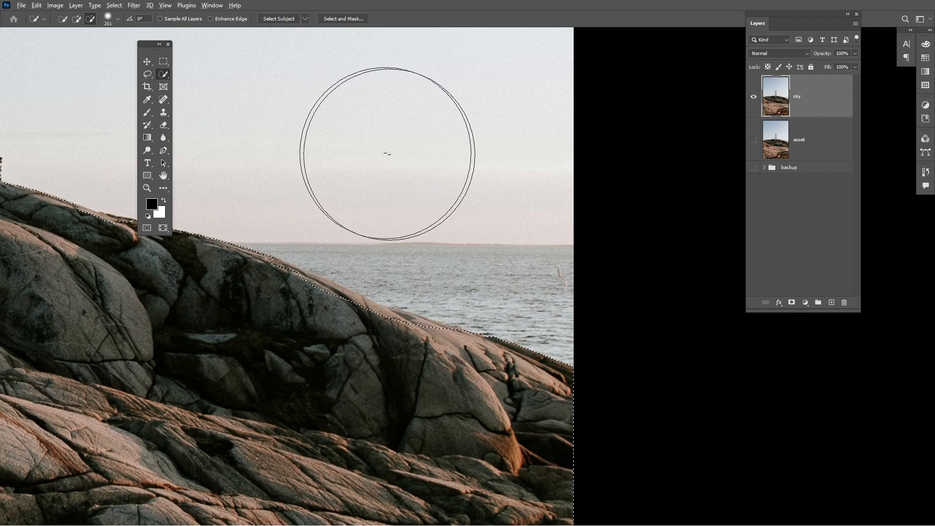
pyautogui.moveTo(402, 156)
pyautogui.mouseDown()
pyautogui.moveTo(348, 158)
pyautogui.moveTo(352, 217)
pyautogui.mouseUp()
pyautogui.moveTo(273, 299)
pyautogui.mouseDown()
pyautogui.moveTo(320, 328)
pyautogui.moveTo(316, 322)
pyautogui.mouseUp()
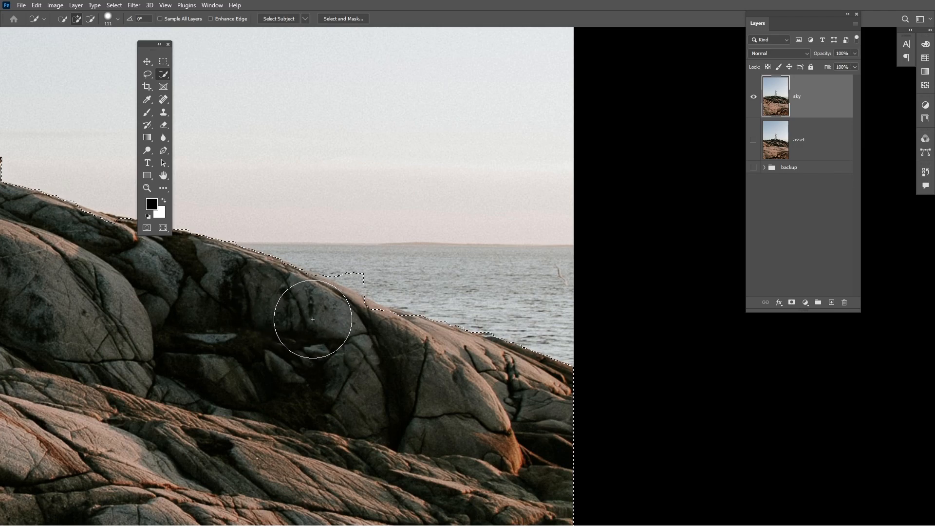
pyautogui.keyDown('alt'); pyautogui.click(366, 253); pyautogui.keyUp('alt')
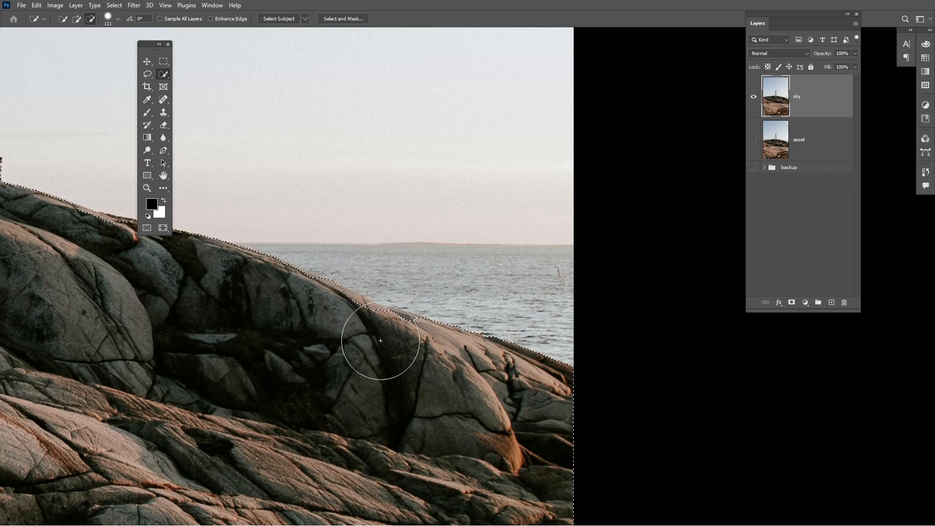
pyautogui.moveTo(376, 334)
pyautogui.mouseDown()
pyautogui.moveTo(350, 335)
pyautogui.moveTo(370, 351)
pyautogui.moveTo(295, 311)
pyautogui.moveTo(312, 337)
pyautogui.moveTo(458, 359)
pyautogui.moveTo(506, 351)
pyautogui.moveTo(391, 351)
pyautogui.mouseUp()
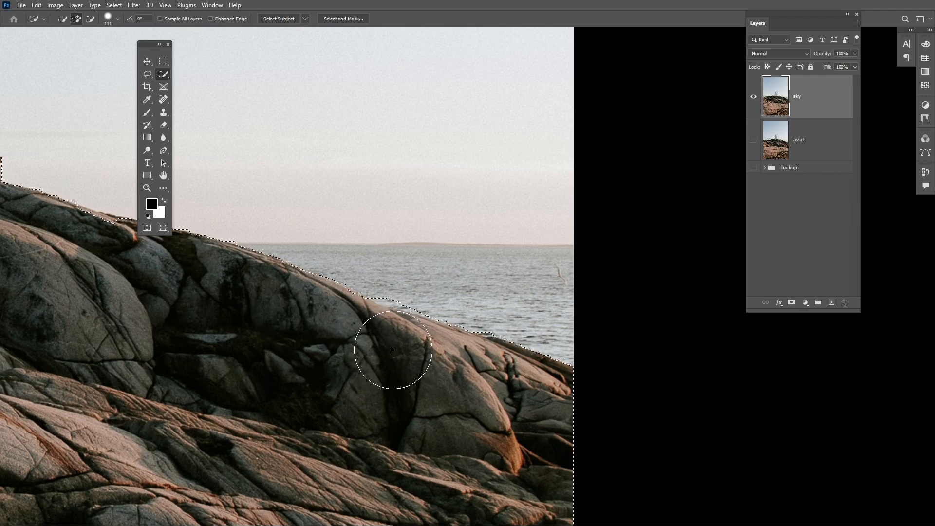
pyautogui.press('alt')
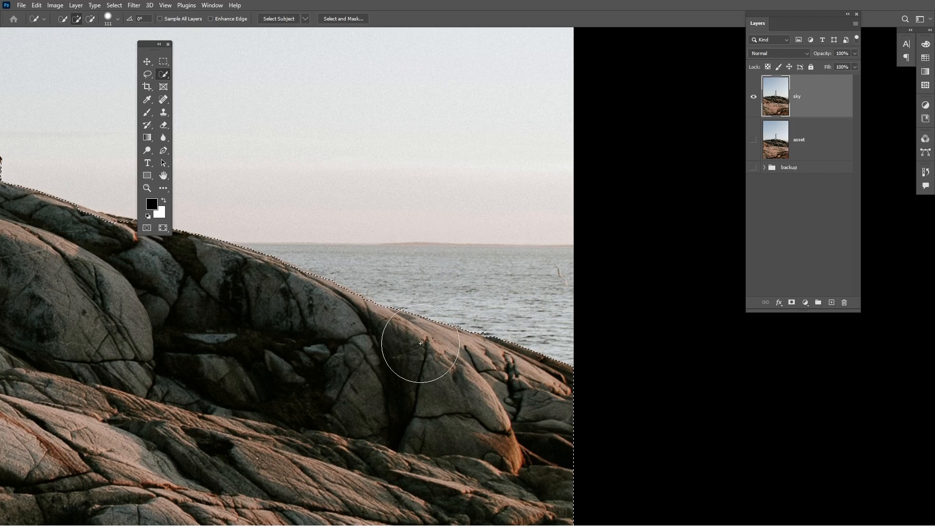
# Add the large foreground rocks down to the photo's lower edge to the selection.
pyautogui.scroll(-4, 445, 372)
pyautogui.scroll(-3, 447, 370)
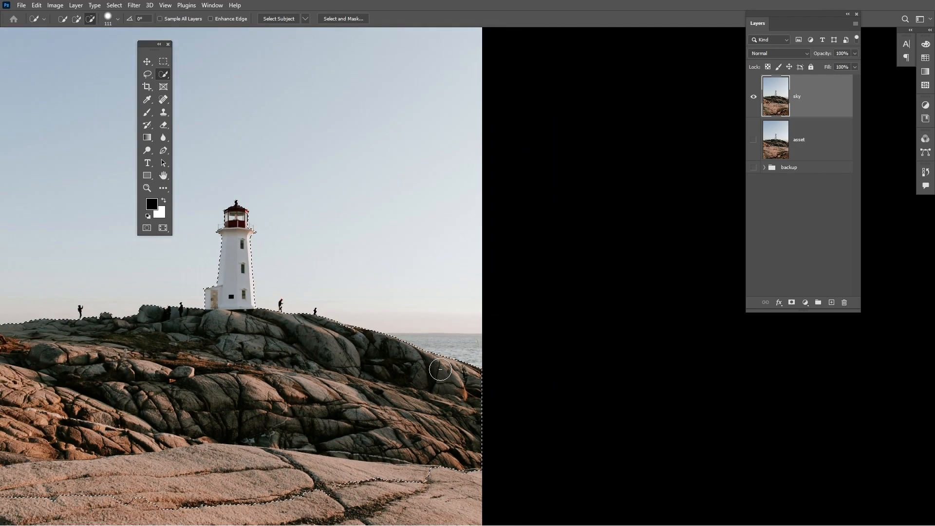
pyautogui.hscroll(-5, 458, 341)
pyautogui.scroll(-2, 467, 321)
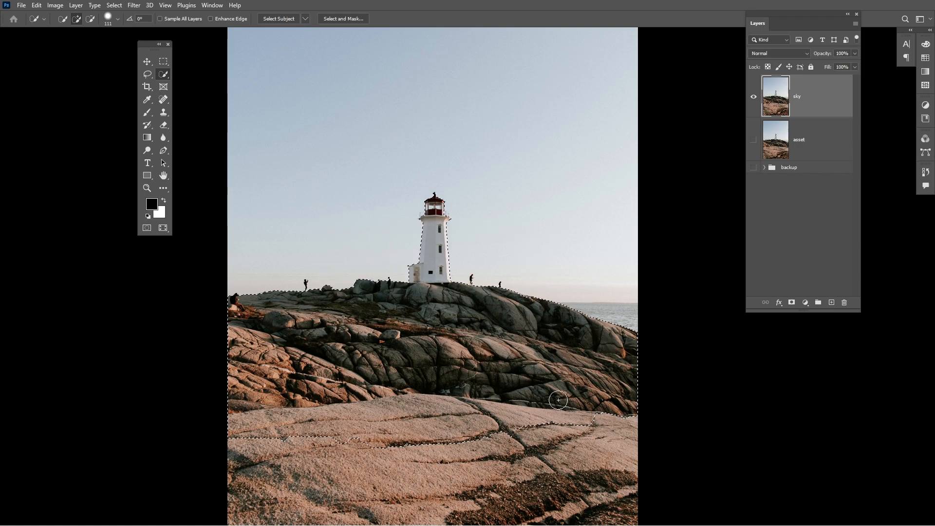
pyautogui.scroll(-6, 555, 397)
pyautogui.moveTo(619, 271)
pyautogui.mouseDown()
pyautogui.moveTo(619, 386)
pyautogui.moveTo(478, 417)
pyautogui.moveTo(353, 413)
pyautogui.moveTo(332, 377)
pyautogui.moveTo(336, 327)
pyautogui.moveTo(453, 301)
pyautogui.moveTo(471, 316)
pyautogui.moveTo(301, 343)
pyautogui.moveTo(279, 433)
pyautogui.moveTo(248, 437)
pyautogui.moveTo(442, 433)
pyautogui.mouseUp()
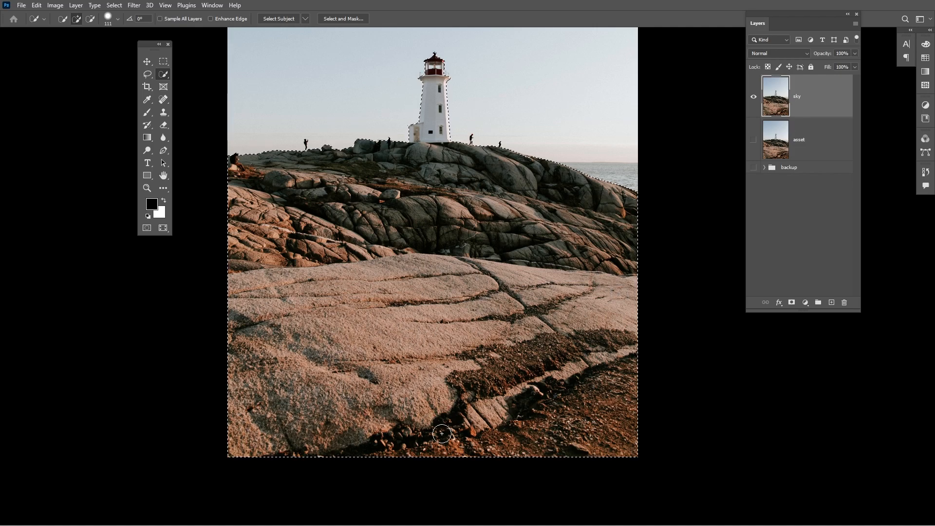
# Try deleting the selected lighthouse and rocks from the sky layer, and undo the deletion.
pyautogui.scroll(-1, 491, 302)
pyautogui.scroll(3, 491, 302)
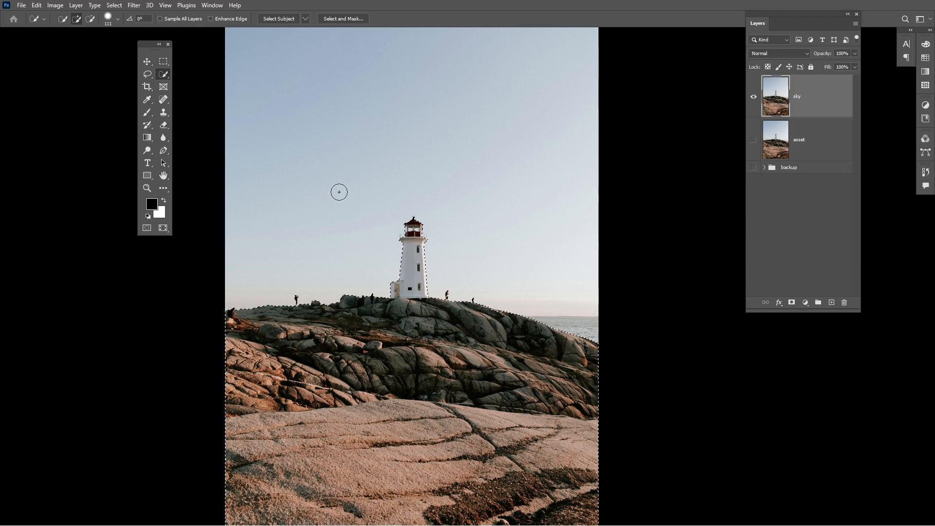
pyautogui.click(147, 188)
pyautogui.keyDown('alt'); pyautogui.click(407, 160); pyautogui.keyUp('alt')
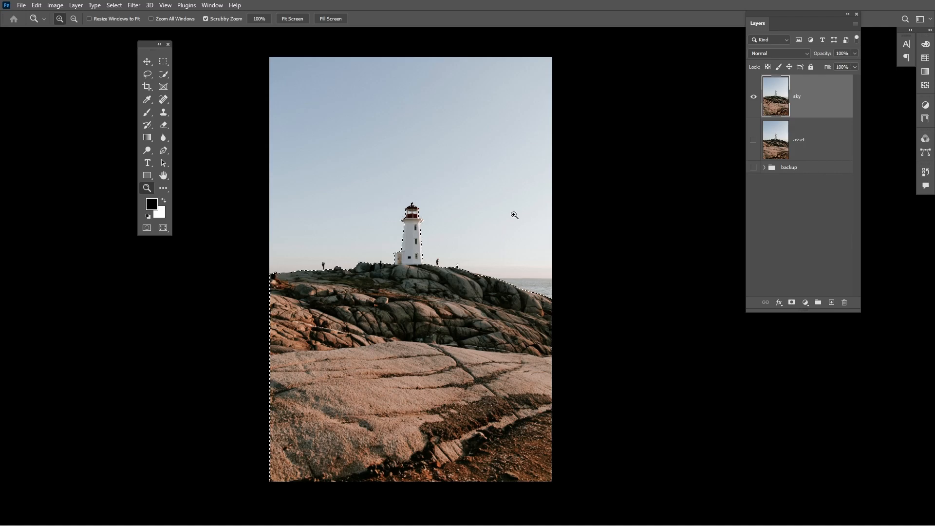
pyautogui.press('Delete')
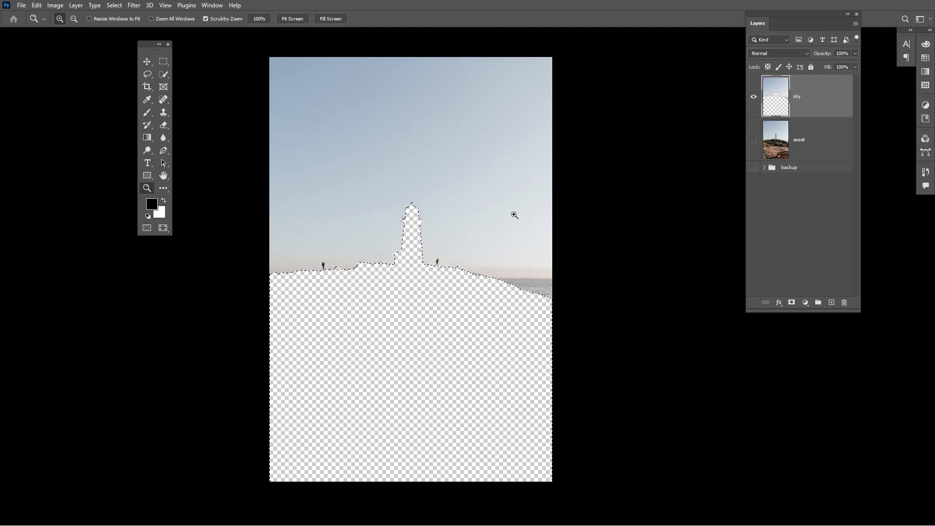
pyautogui.hotkey('ctrl', 'z')
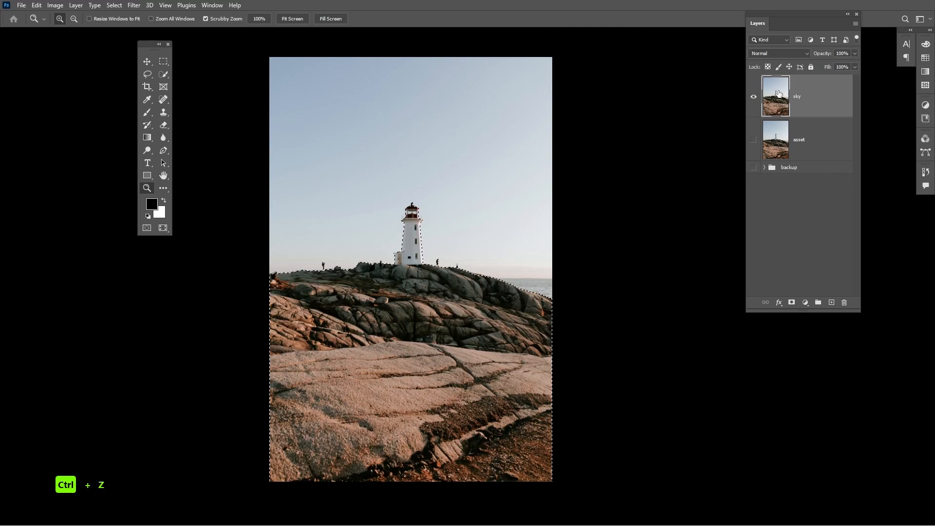
# Try masking the sky layer with the lighthouse and rocks selection, and undo the mask.
pyautogui.click(792, 303)
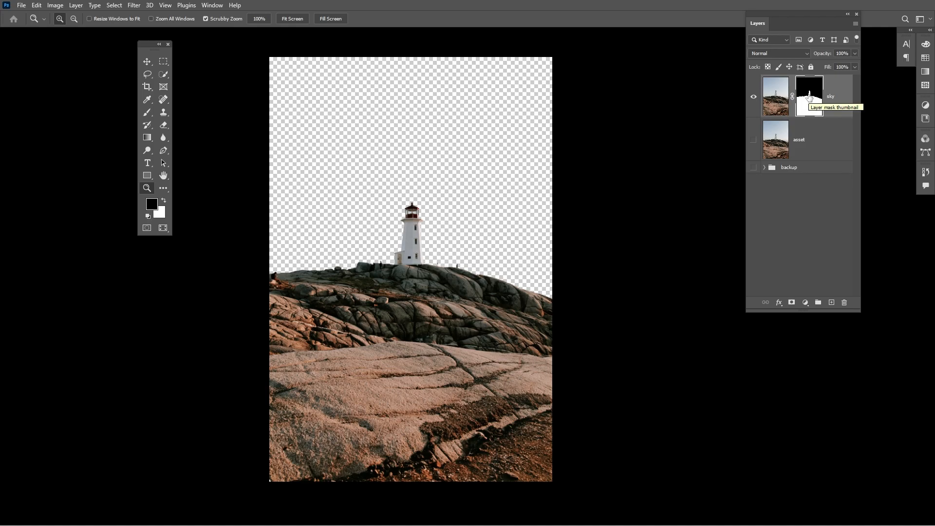
pyautogui.moveTo(809, 96); pyautogui.dragTo(784, 235)
pyautogui.hotkey('ctrl', 'z')
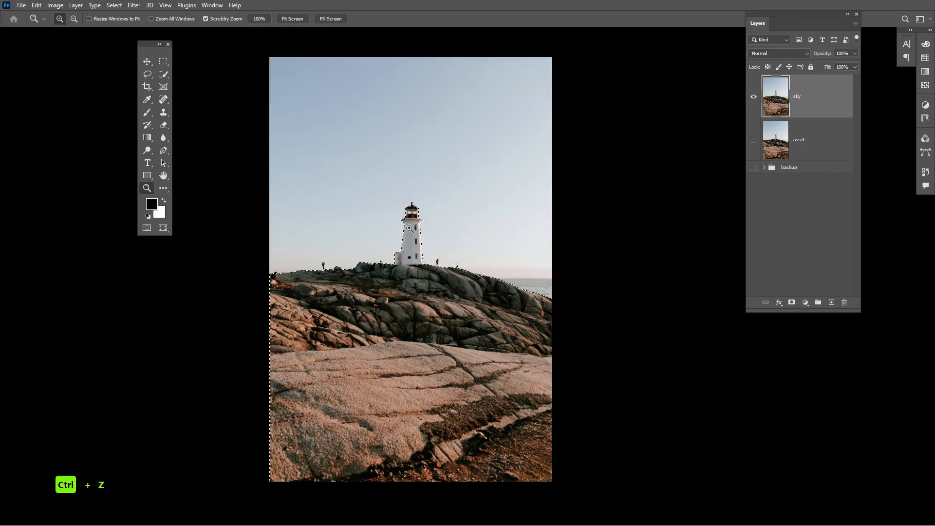
# Invert the lighthouse and rocks selection so that it covers the sky instead.
pyautogui.click(163, 74)
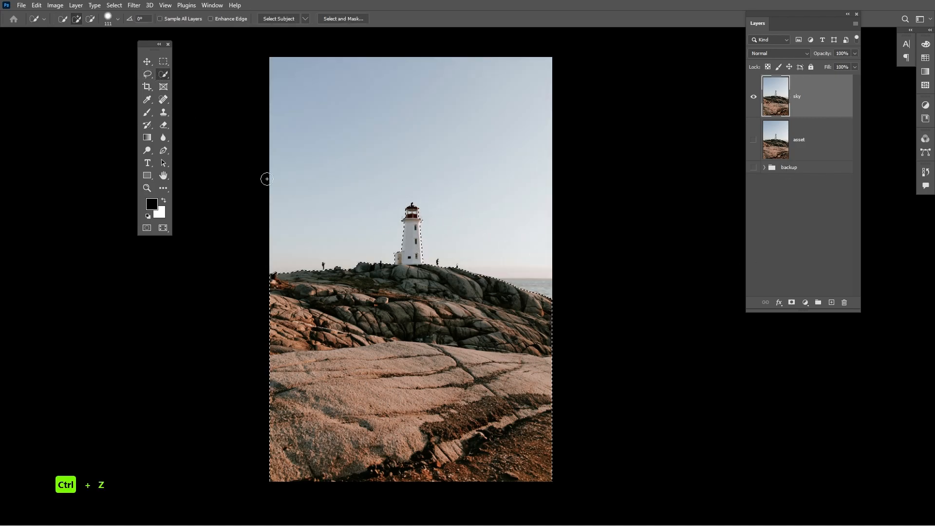
pyautogui.rightClick(346, 100)
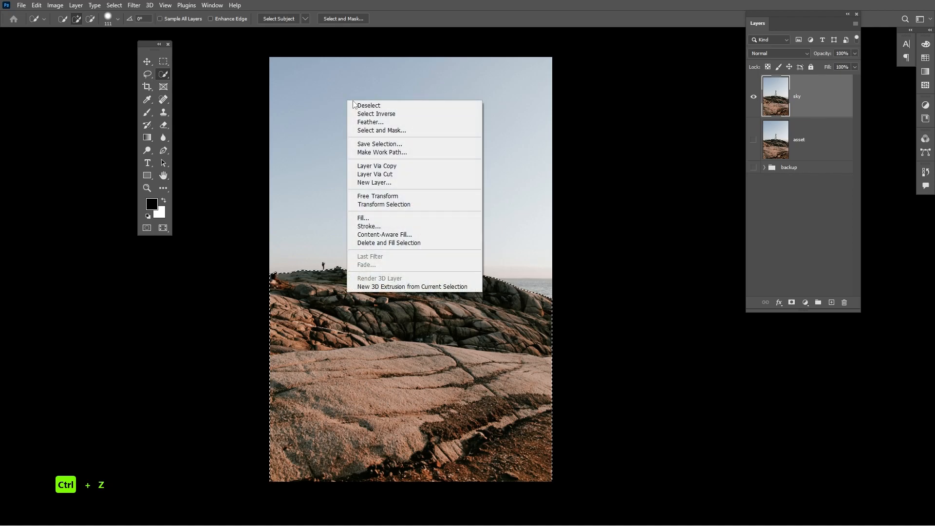
pyautogui.click(417, 115)
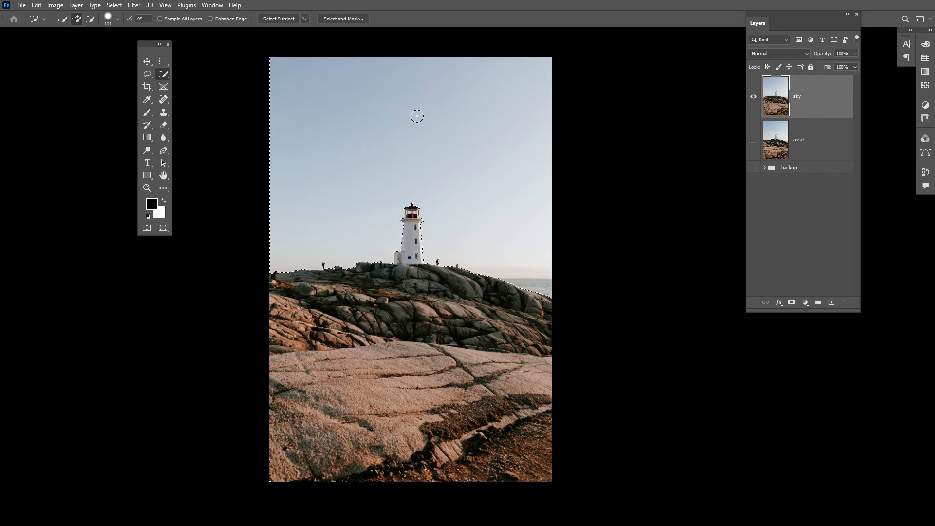
# Invert the sky selection back to the lighthouse and rocks.
pyautogui.press('i')
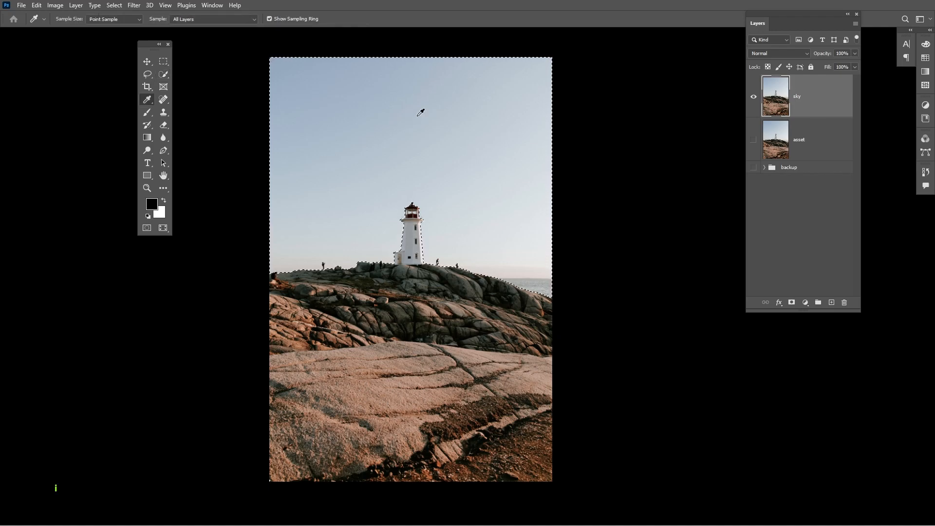
pyautogui.hotkey('shift', 'i')
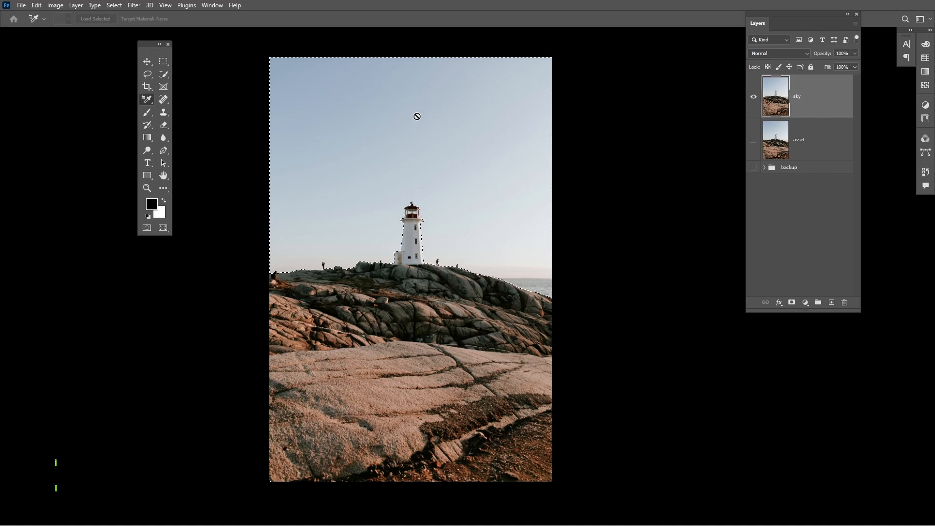
pyautogui.hotkey('shift', 'i')
pyautogui.hotkey('ctrl', 'i')
pyautogui.hotkey('ctrl', 'i')
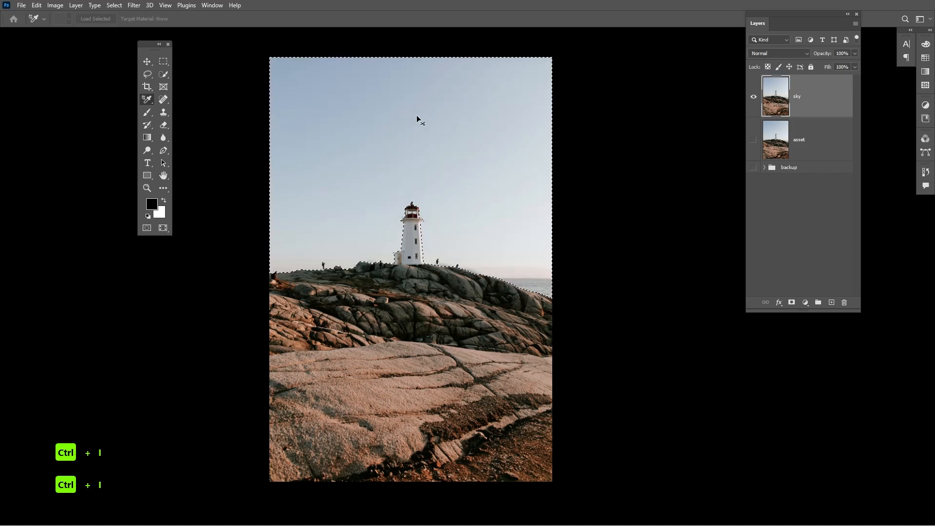
pyautogui.hotkey('ctrl', 'shift', 'i')
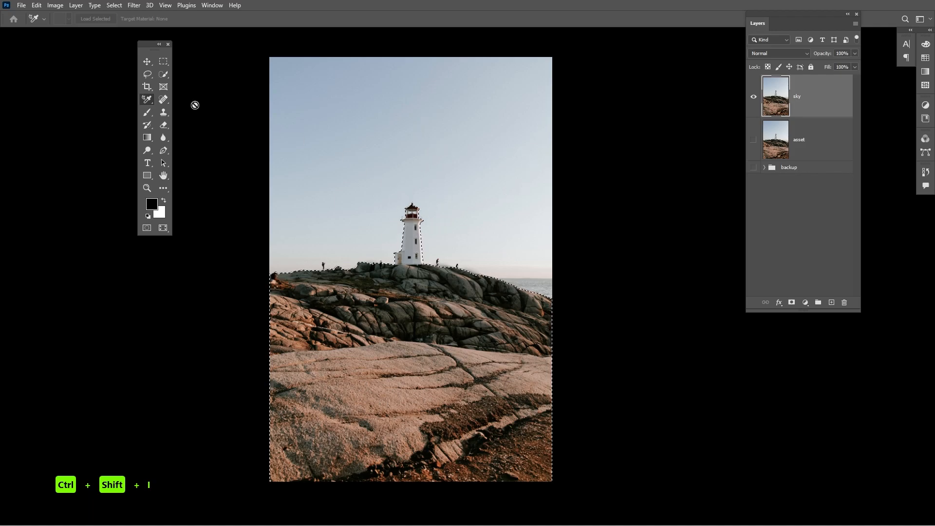
# Try inverting the selection to the sky and masking the sky layer with it, and undo both changes.
pyautogui.press('w')
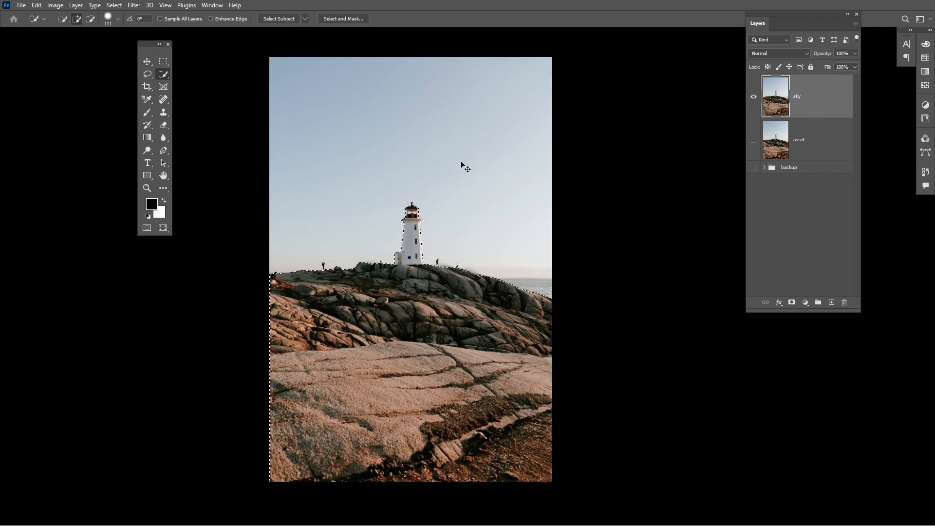
pyautogui.hotkey('ctrl', 'shift', 'i')
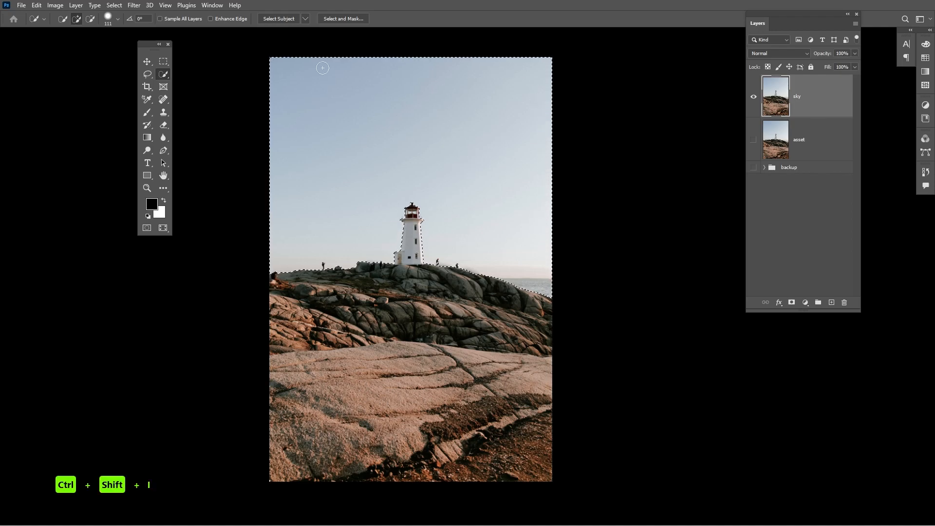
pyautogui.click(791, 303)
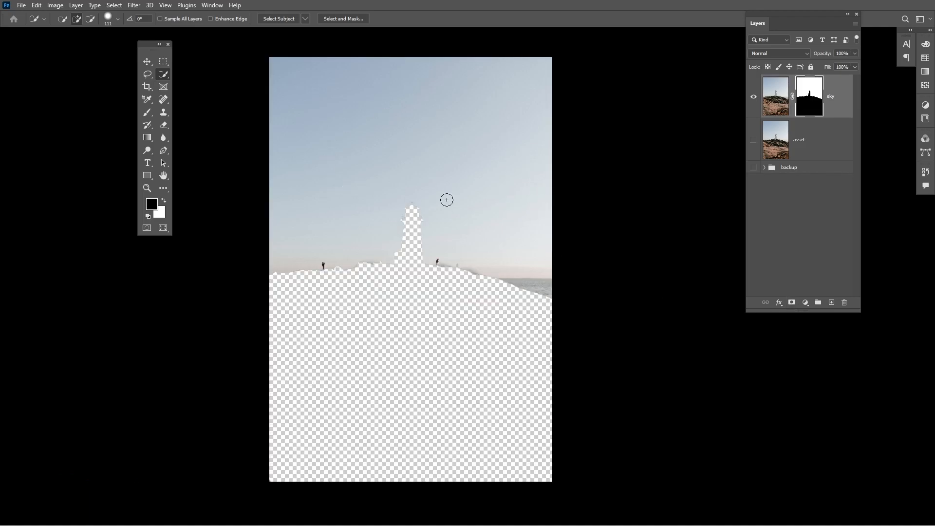
pyautogui.hotkey('ctrl', 'z')
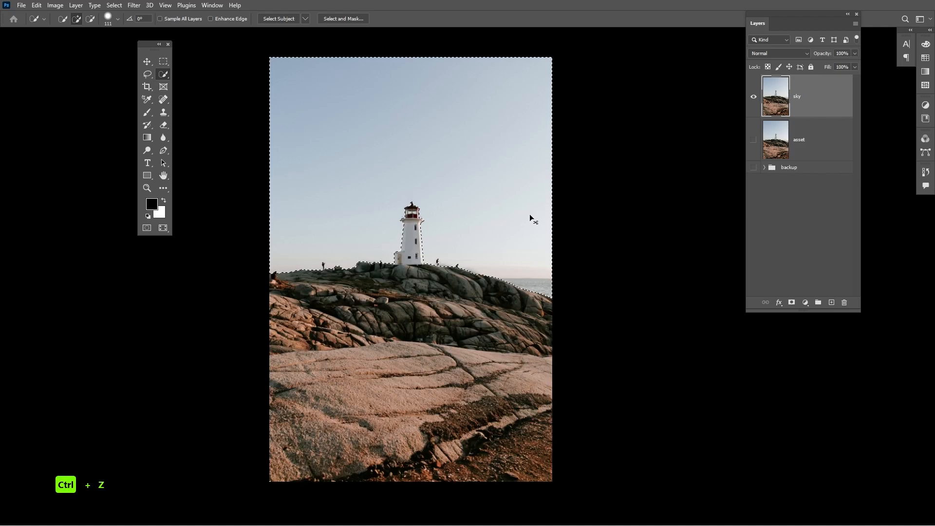
pyautogui.hotkey('ctrl', 'z')
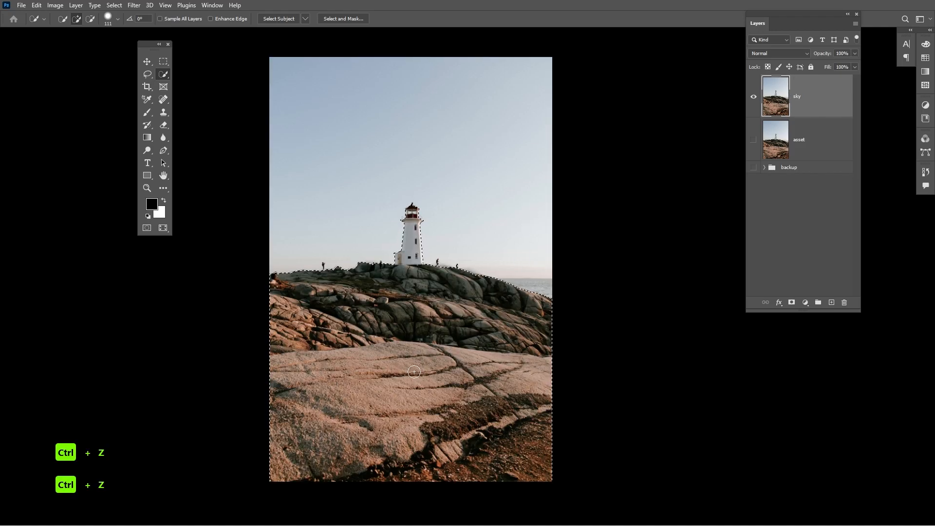
# Mask the sky layer with the lighthouse and rocks selection, and invert the mask to reveal only the sky.
pyautogui.click(792, 303)
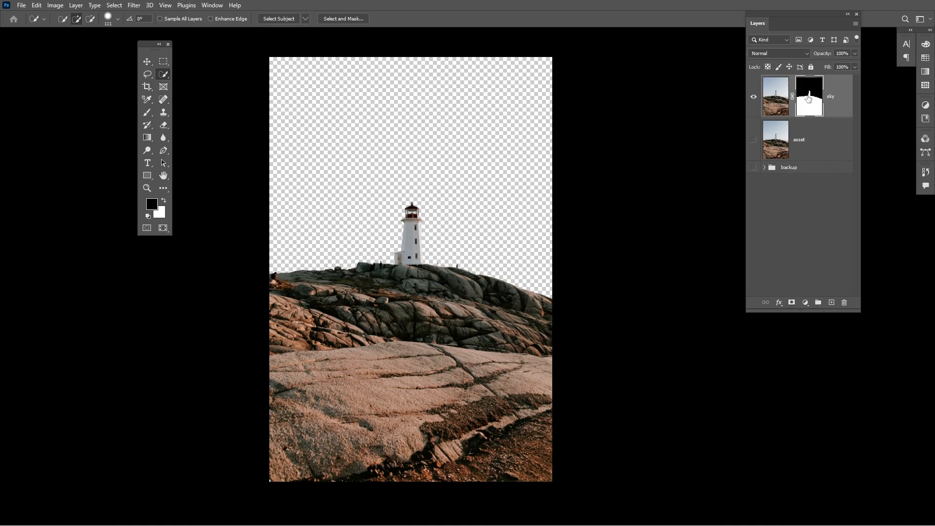
pyautogui.click(769, 94)
pyautogui.click(808, 99)
pyautogui.hotkey('ctrl', 'i')
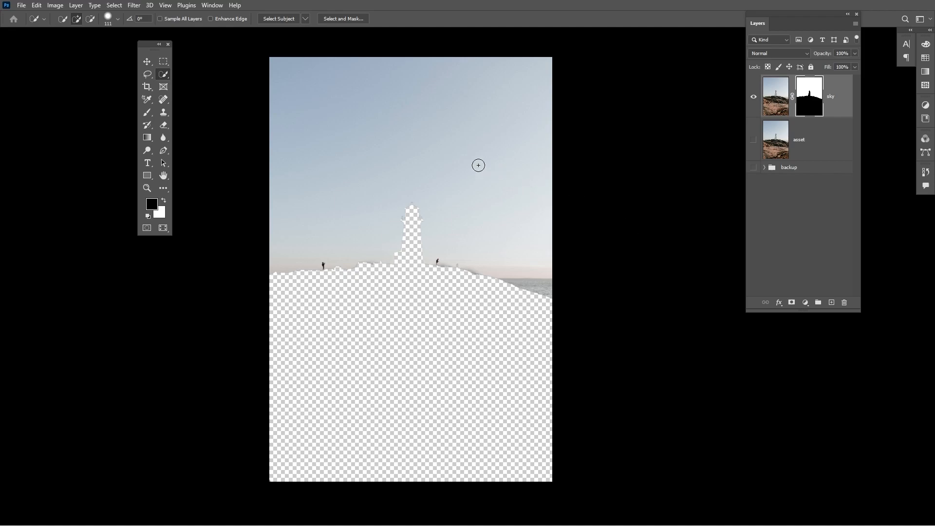
# Temporarily disable the sky layer's mask and enable it again.
pyautogui.rightClick(817, 89)
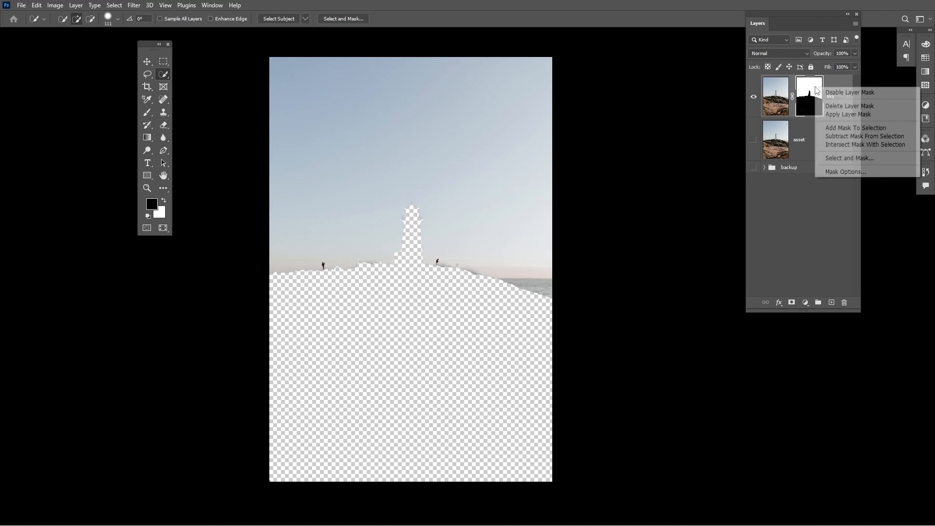
pyautogui.click(844, 92)
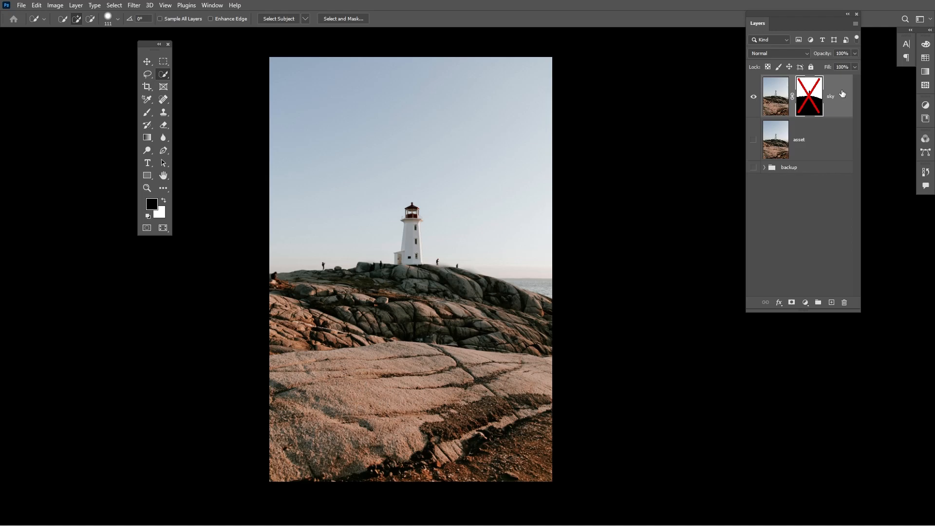
pyautogui.rightClick(805, 87)
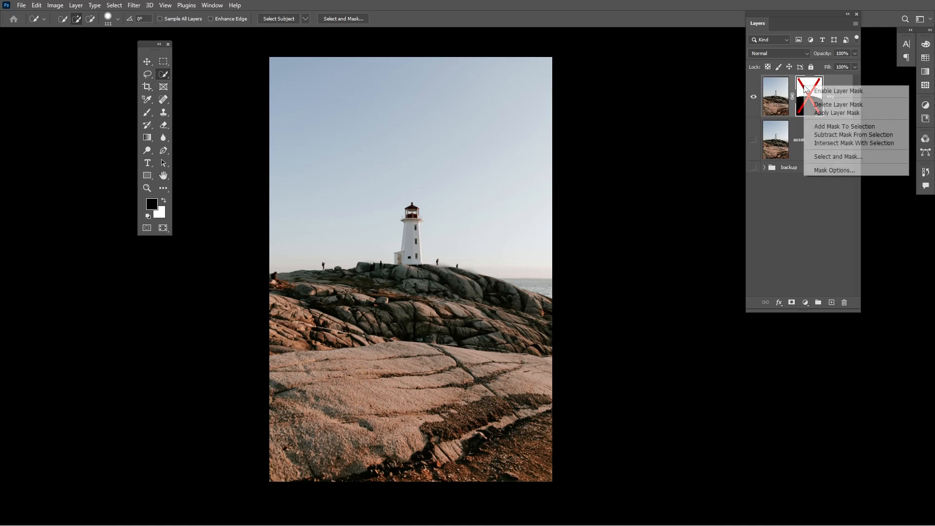
pyautogui.click(835, 92)
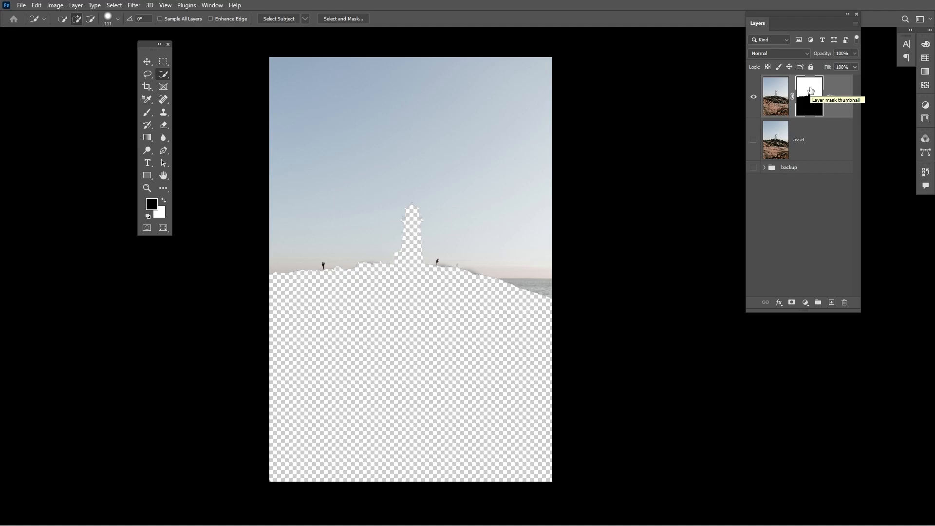
# Load the sky layer's mask as a selection, hide the sky layer, and select and show the asset layer.
pyautogui.moveTo(810, 91); pyautogui.dragTo(810, 91)
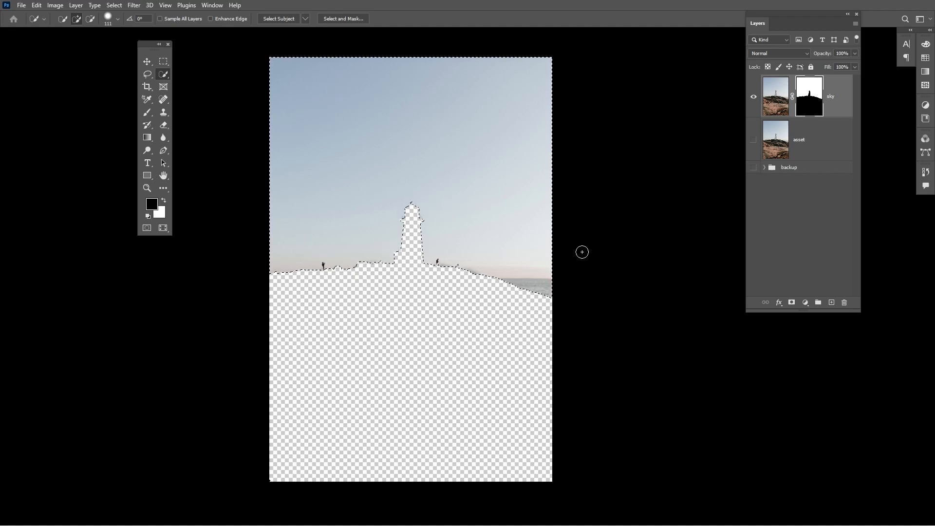
pyautogui.click(822, 140)
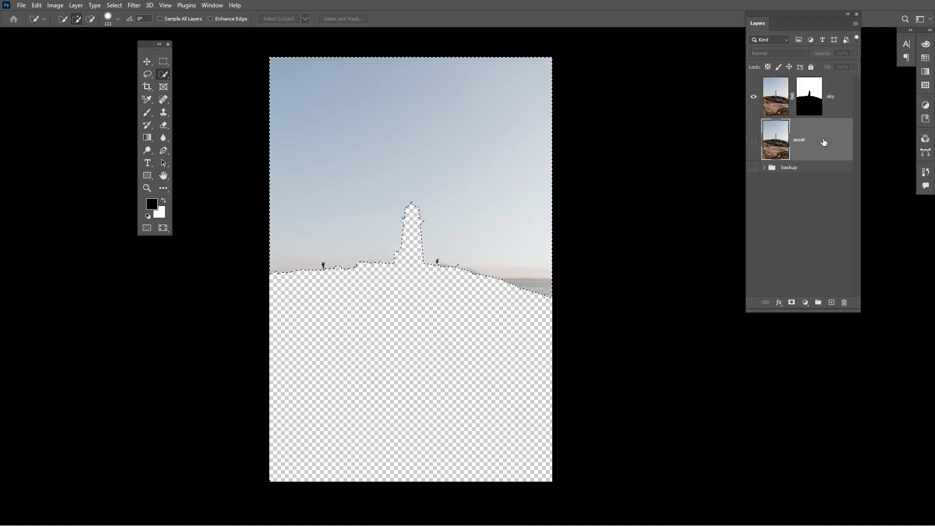
pyautogui.click(753, 98)
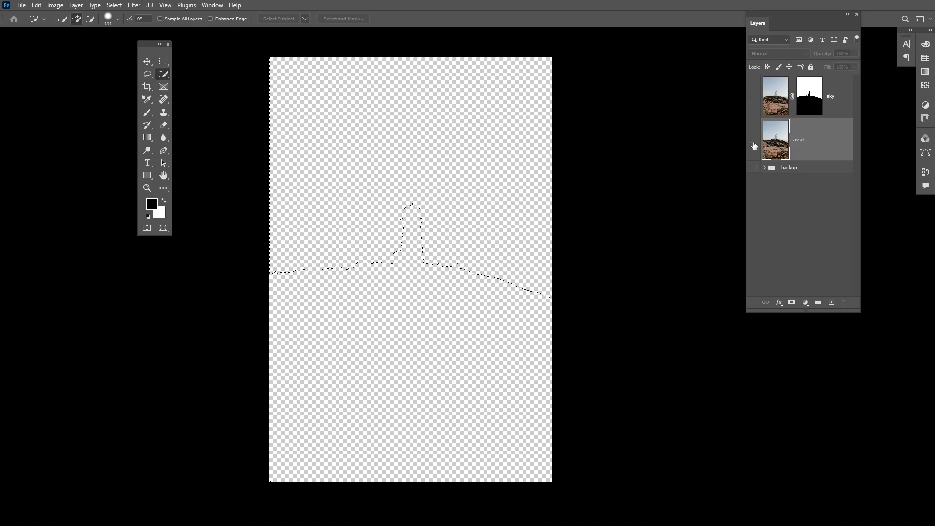
pyautogui.click(753, 141)
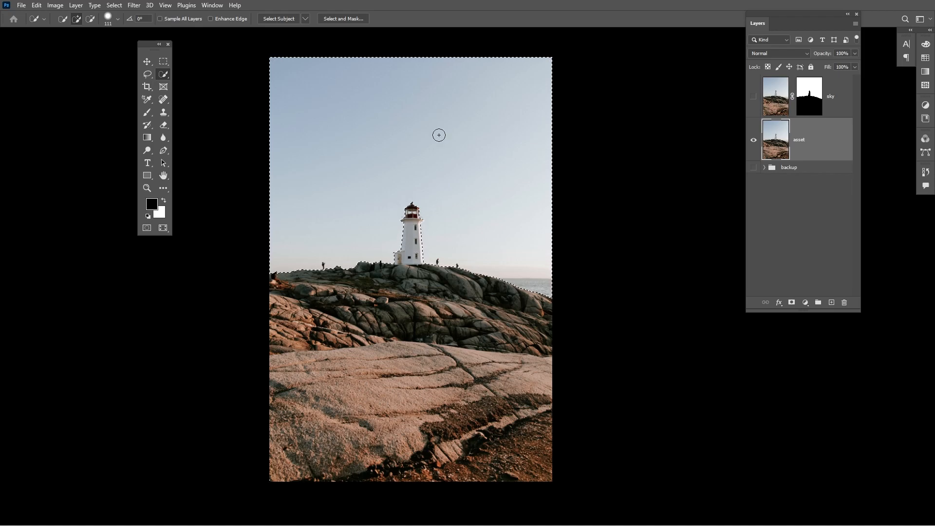
# Invert the selection to the lighthouse and rocks, and mask the asset layer with it.
pyautogui.hotkey('ctrl', 'i')
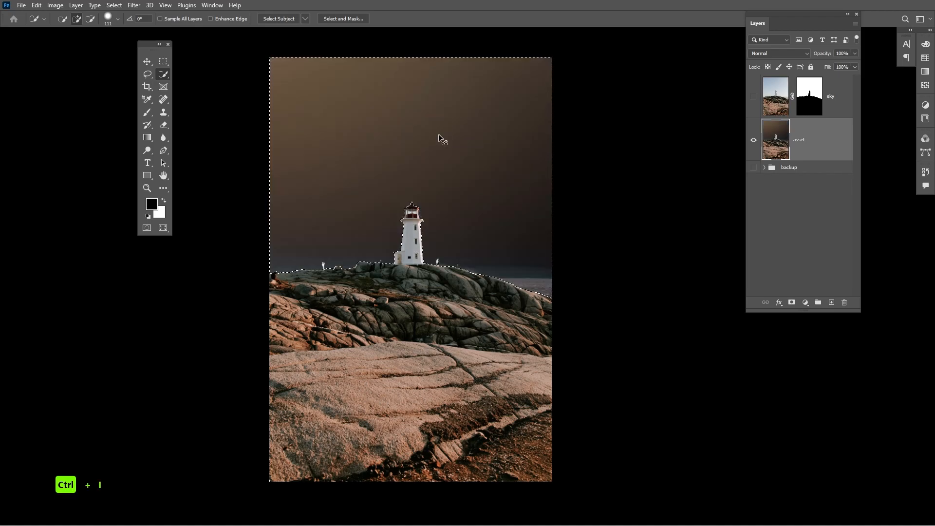
pyautogui.hotkey('ctrl', 'z')
pyautogui.hotkey('ctrl', 'shift', 'i')
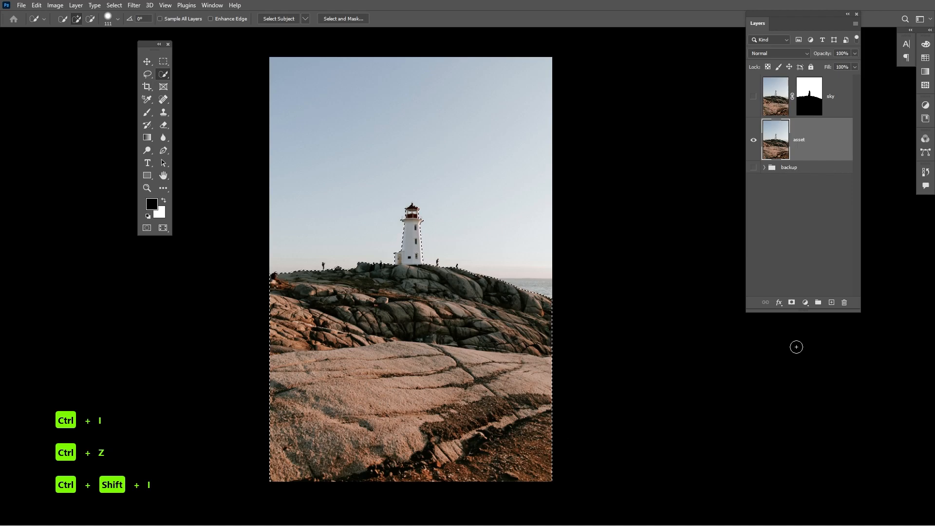
pyautogui.click(792, 303)
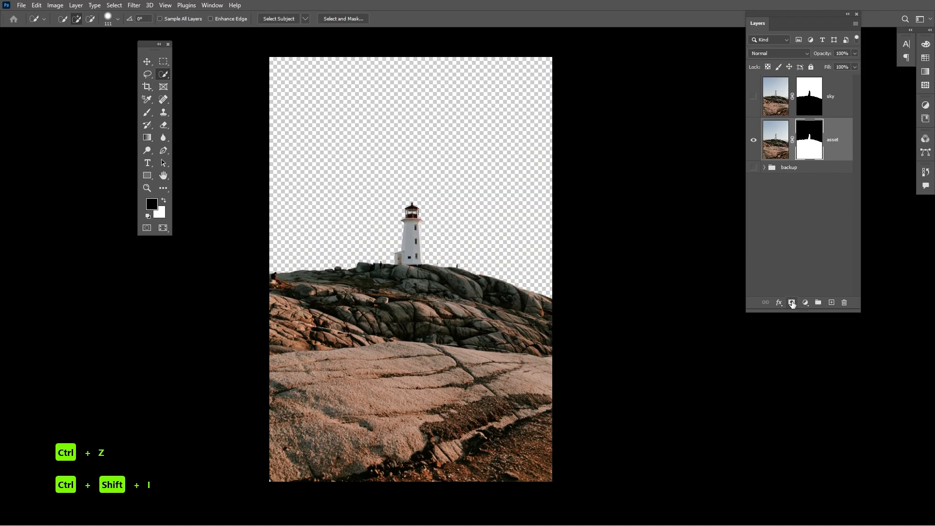
# Toggle the masked asset and sky layers to check their contents, leaving both layers shown.
pyautogui.click(785, 245)
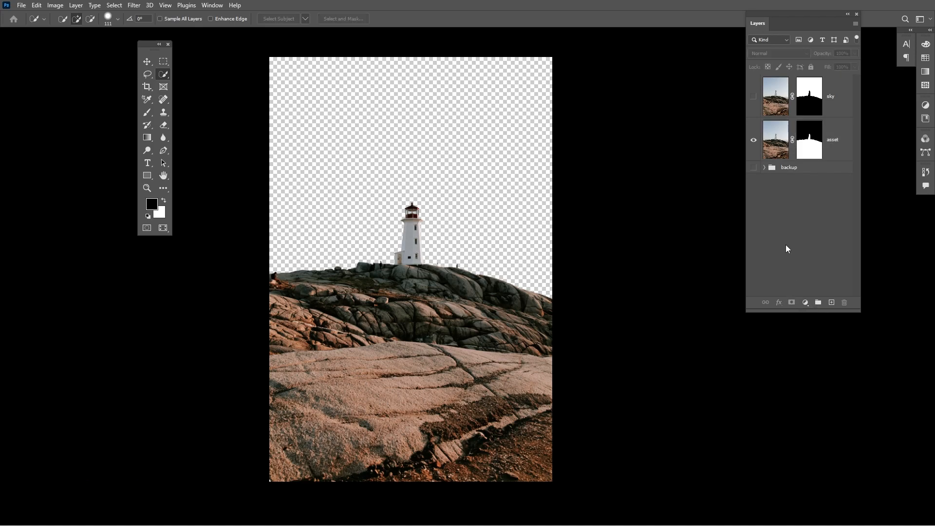
pyautogui.click(752, 141)
pyautogui.click(753, 140)
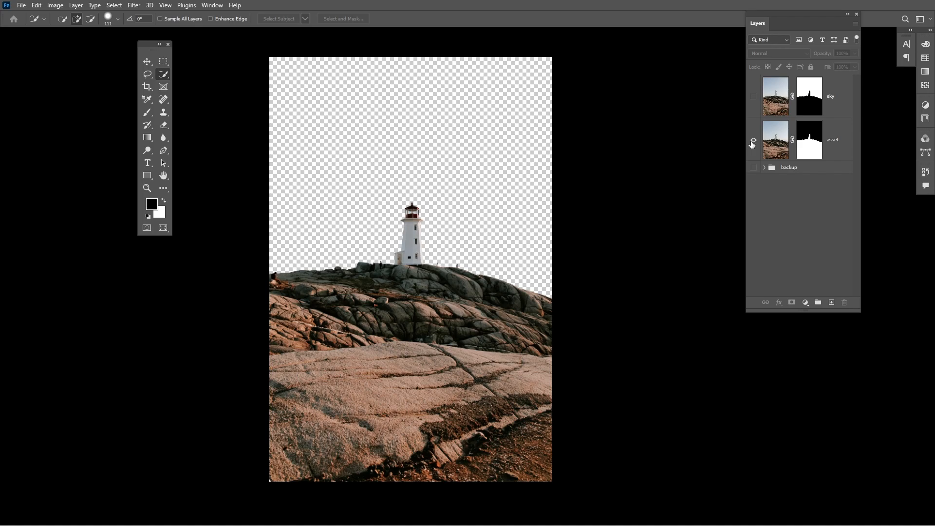
pyautogui.click(754, 97)
pyautogui.click(754, 97)
pyautogui.click(753, 97)
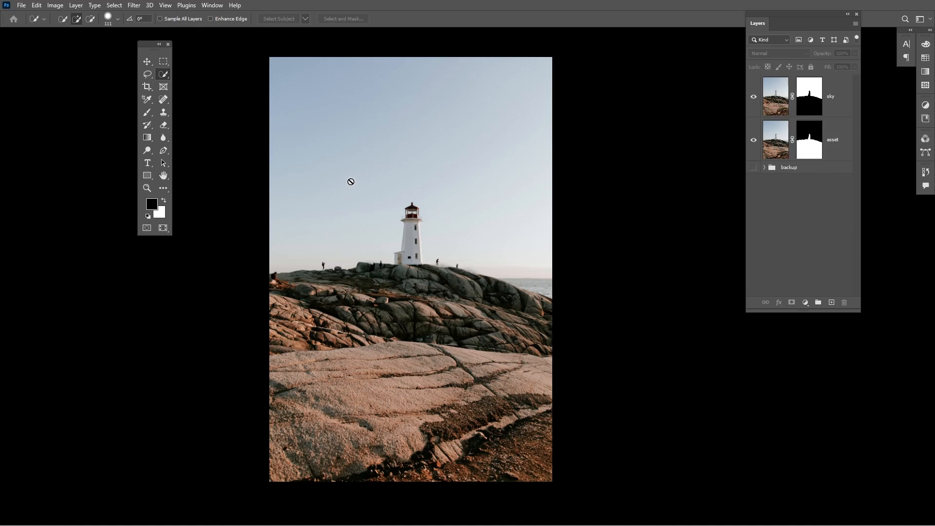
# Add the text DREAM in the sky to the upper left of the lighthouse.
pyautogui.press('t')
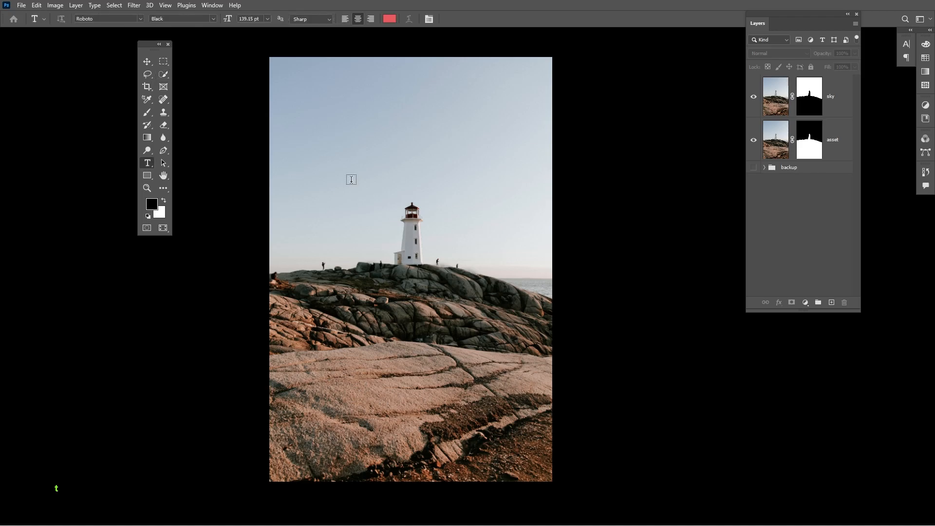
pyautogui.click(322, 189)
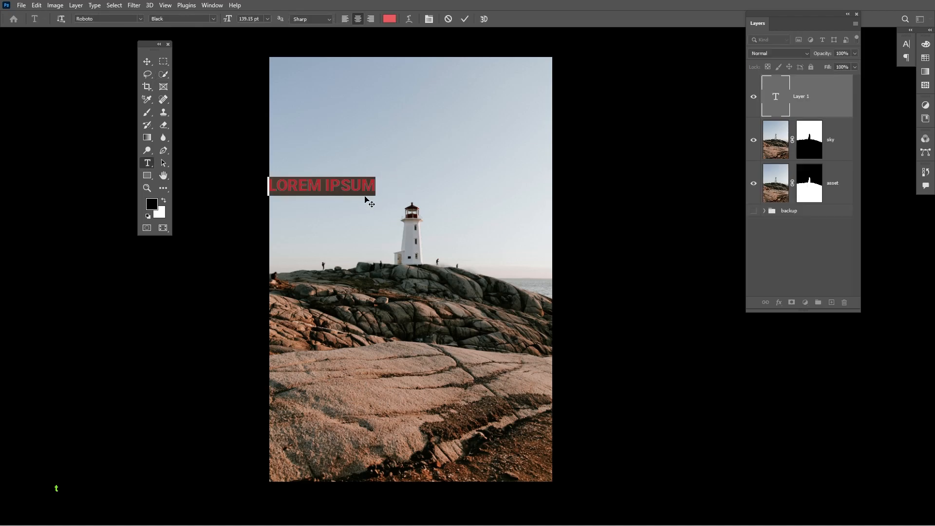
pyautogui.press('capslock')
pyautogui.write('DREA')
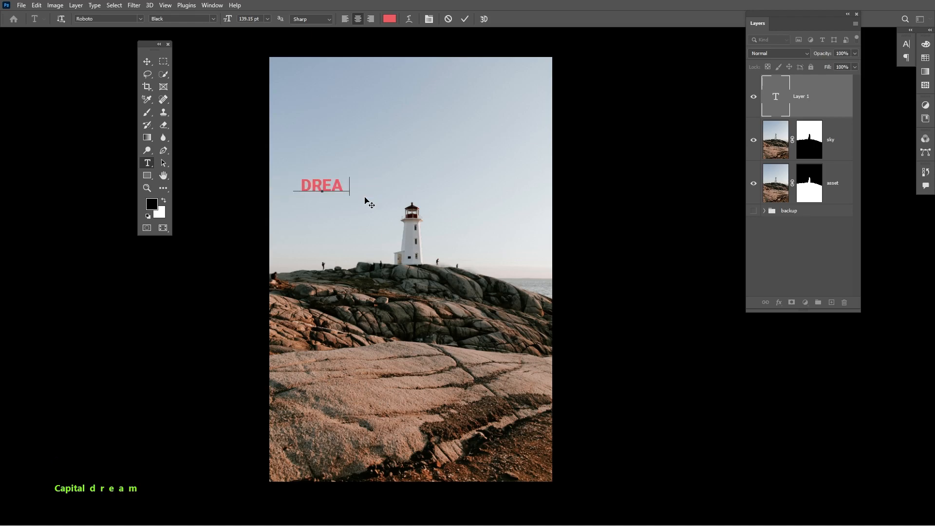
pyautogui.write('M')
# Recolour the DREAM text to the dark grey #2a2a2a.
pyautogui.hotkey('ctrl', 'a')
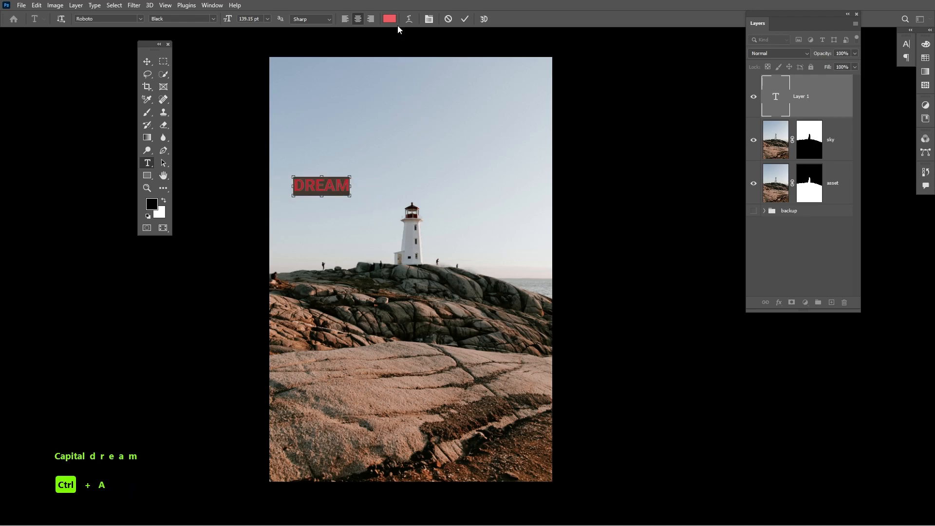
pyautogui.click(390, 19)
pyautogui.click(341, 210)
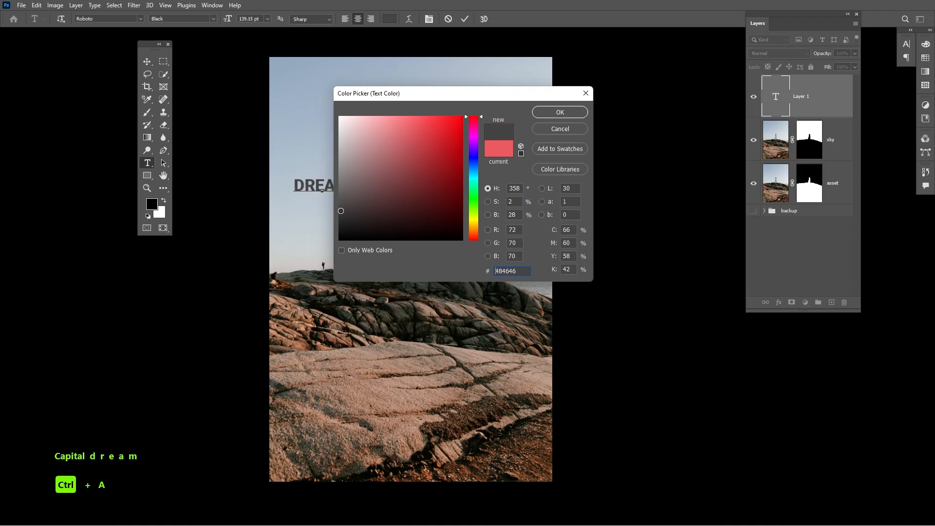
pyautogui.moveTo(341, 210); pyautogui.dragTo(339, 220)
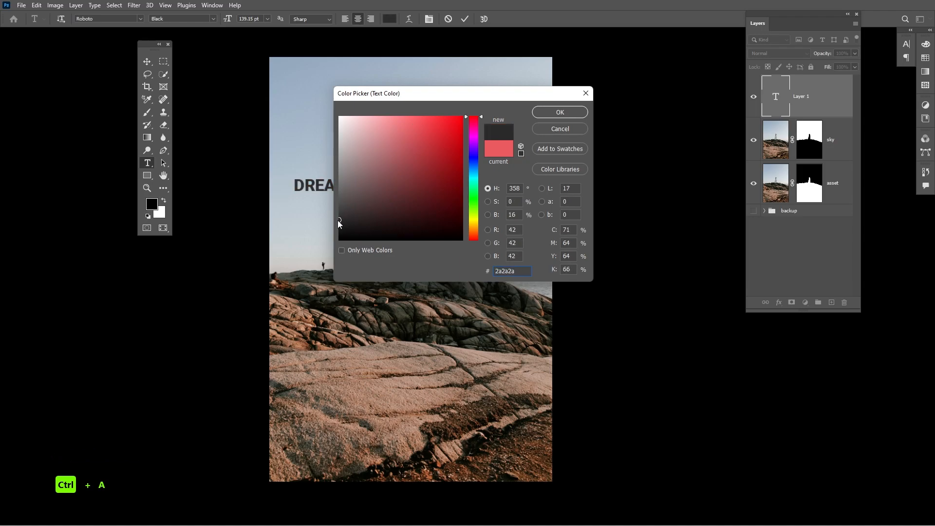
pyautogui.click(560, 112)
# Enlarge the DREAM text to 557 pt and position it across the base of the lighthouse.
pyautogui.moveTo(364, 213); pyautogui.dragTo(443, 284)
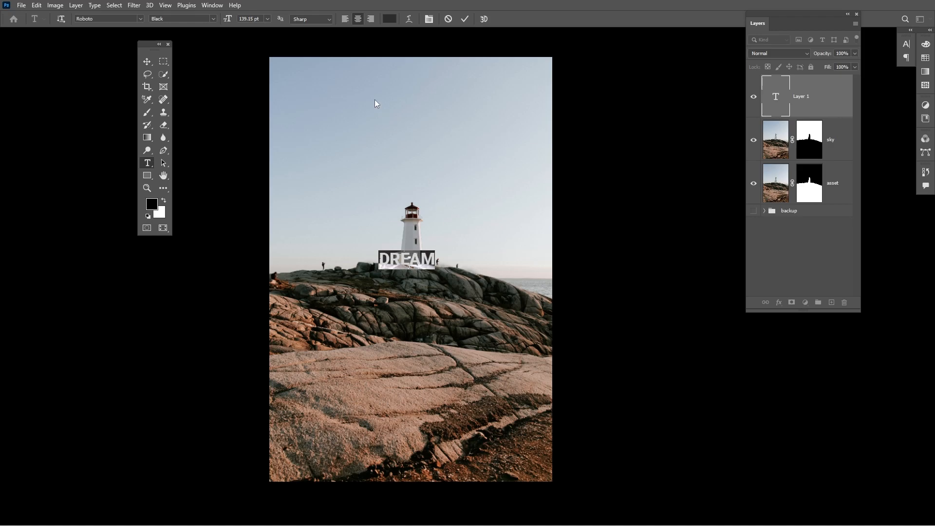
pyautogui.moveTo(228, 21); pyautogui.dragTo(436, 47)
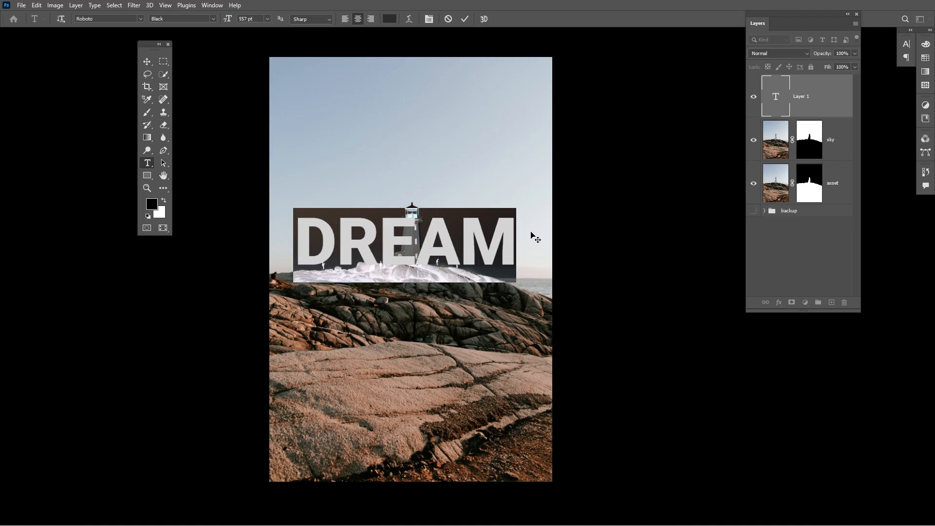
pyautogui.moveTo(533, 236); pyautogui.dragTo(533, 249)
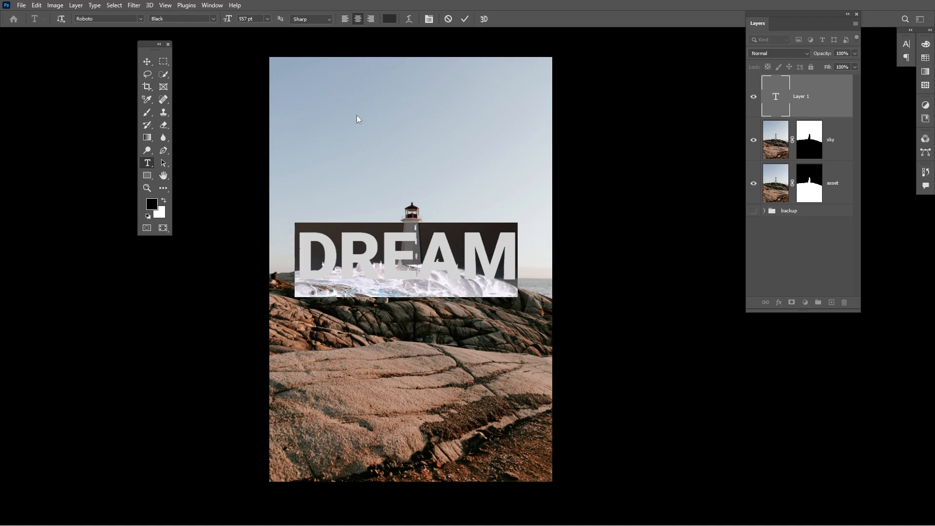
# Change the DREAM text's font style to Roboto Bold.
pyautogui.click(140, 19)
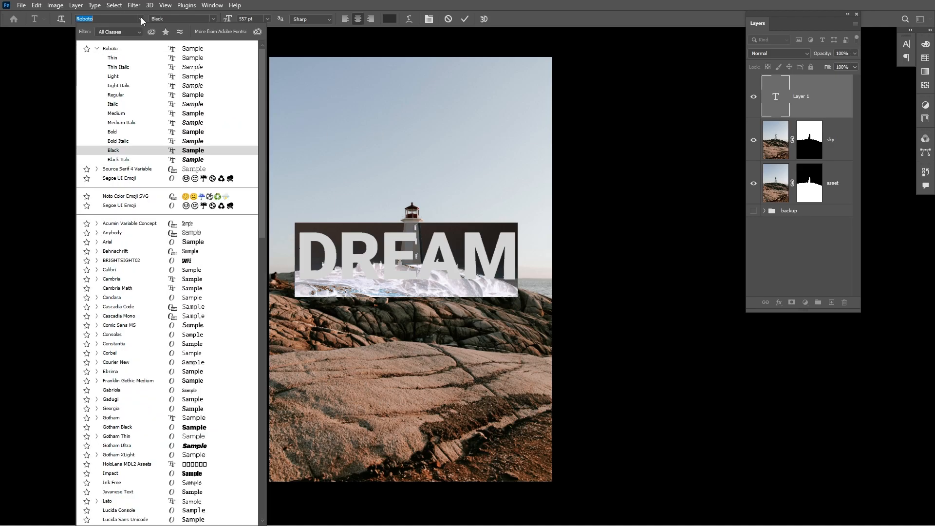
pyautogui.click(129, 132)
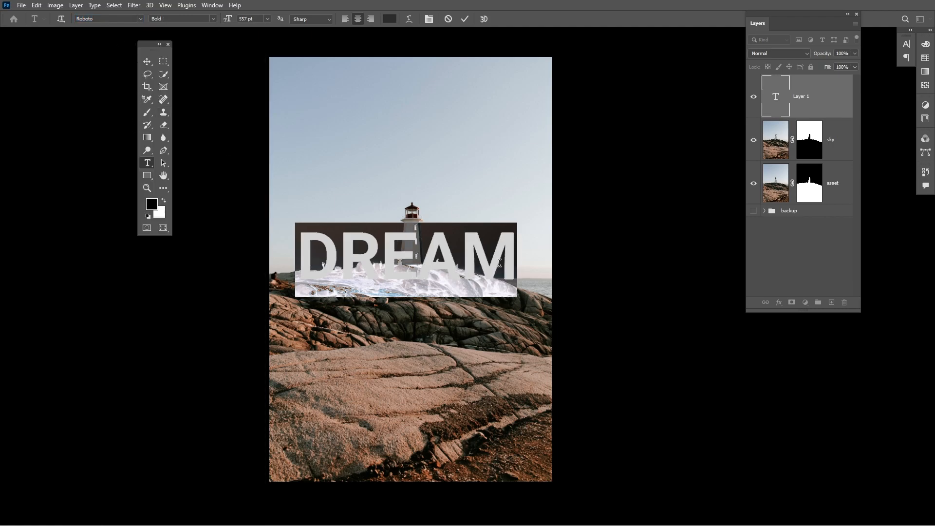
pyautogui.click(516, 277)
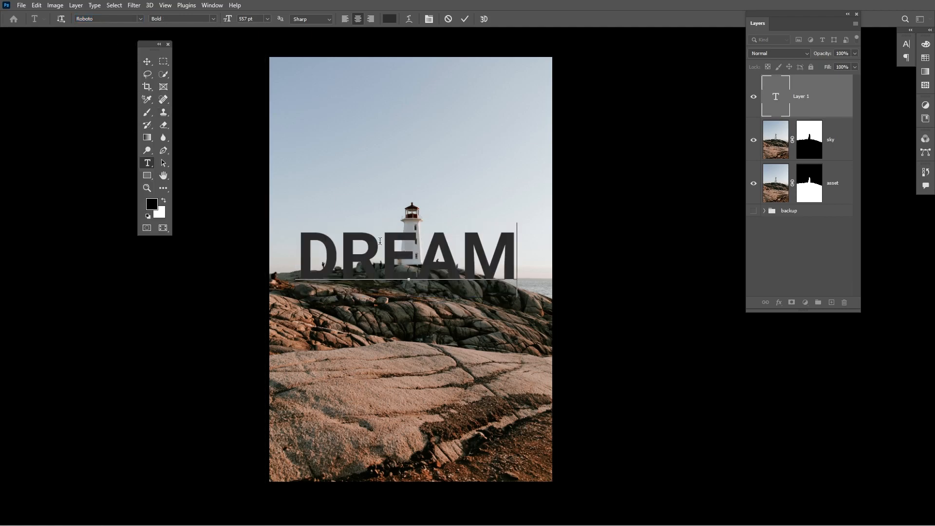
# Recolour the whole DREAM text with the dark tone #1c2015 sampled from the rocks, and commit the text.
pyautogui.hotkey('ctrl', 'a')
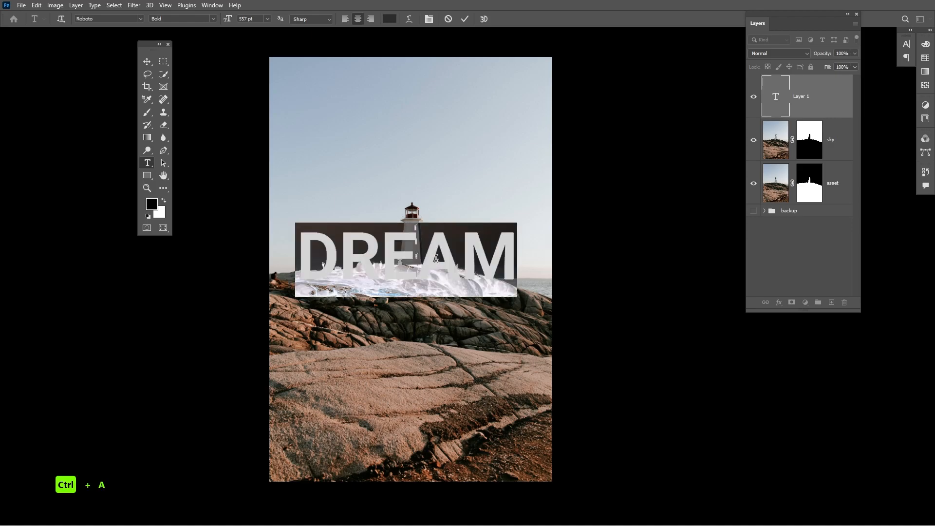
pyautogui.click(389, 19)
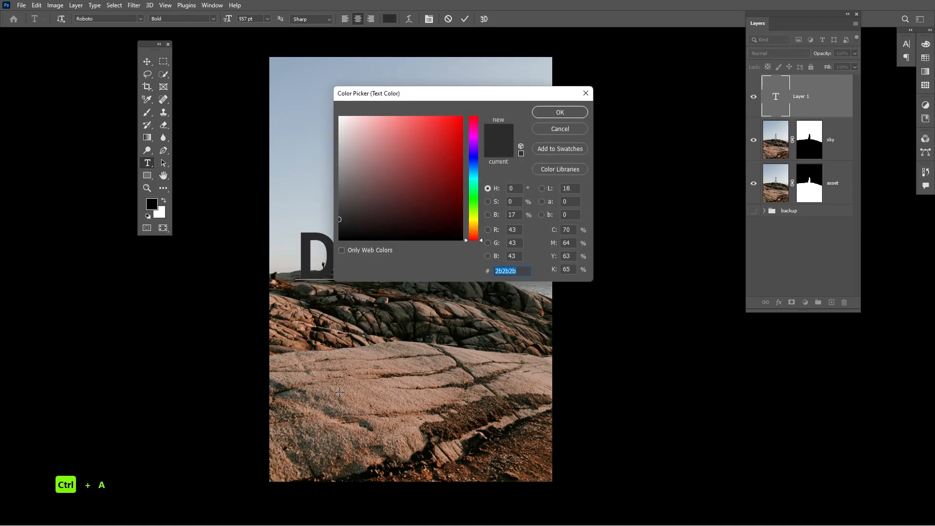
pyautogui.click(366, 392)
pyautogui.moveTo(427, 97); pyautogui.dragTo(561, 51)
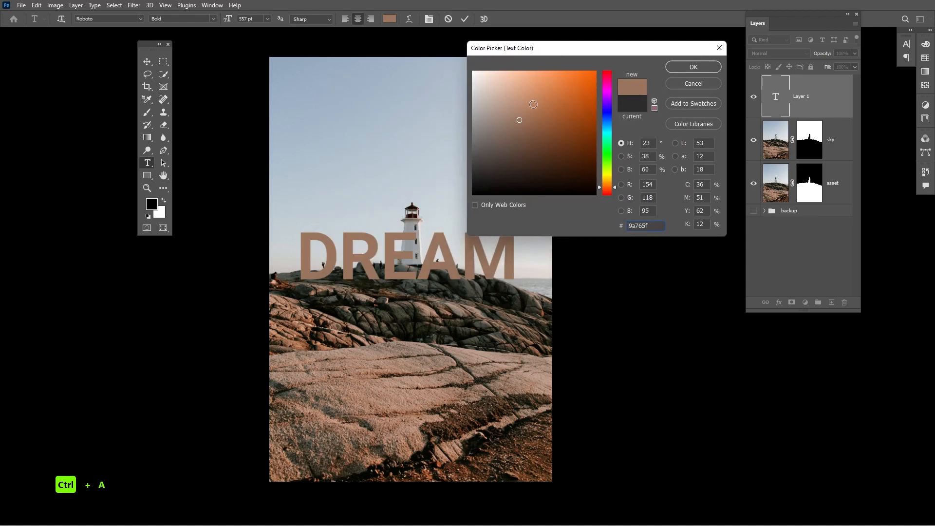
pyautogui.click(487, 296)
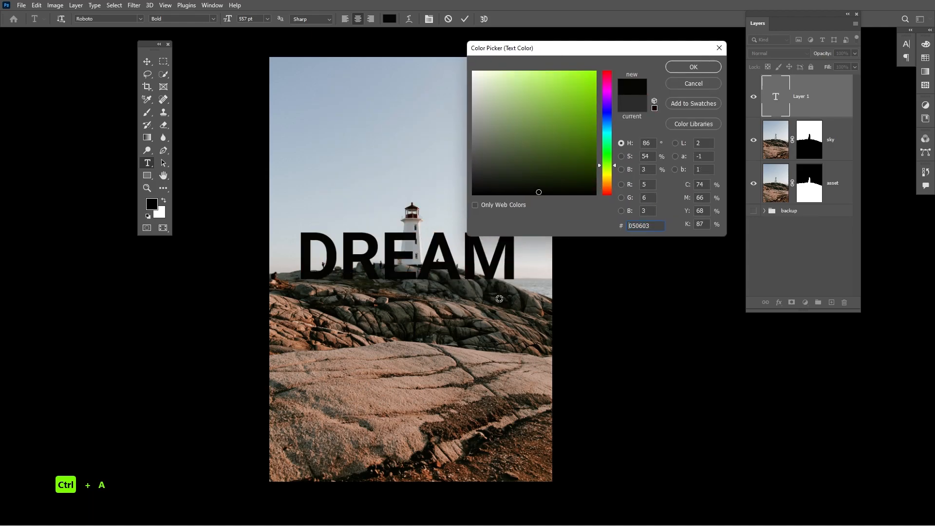
pyautogui.click(507, 306)
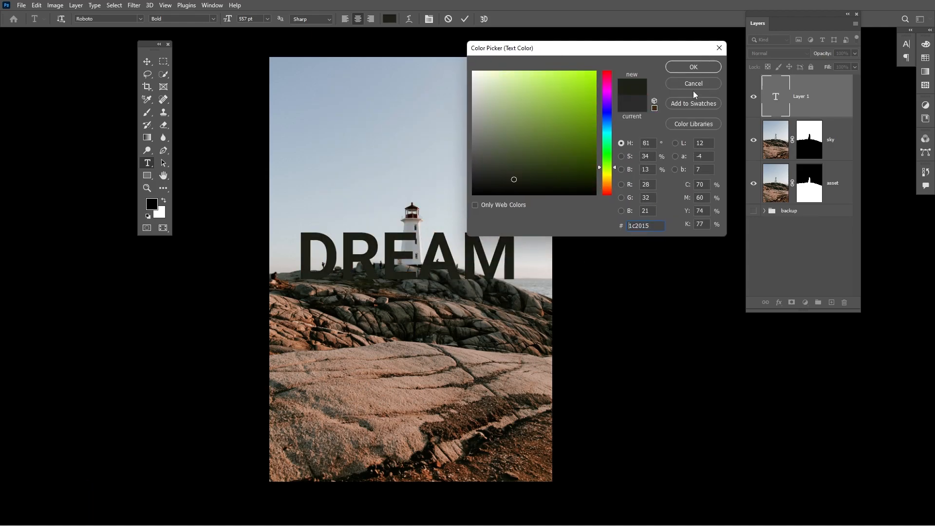
pyautogui.click(693, 66)
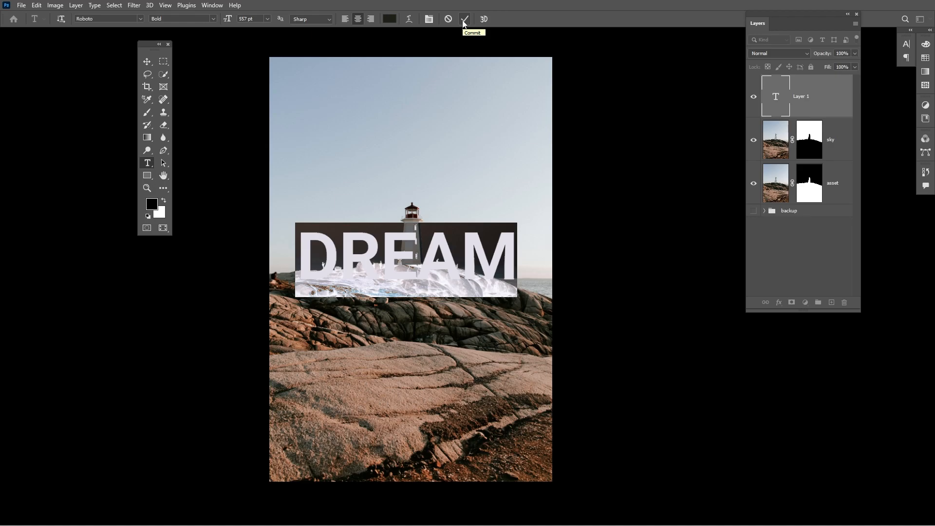
pyautogui.press('Return')
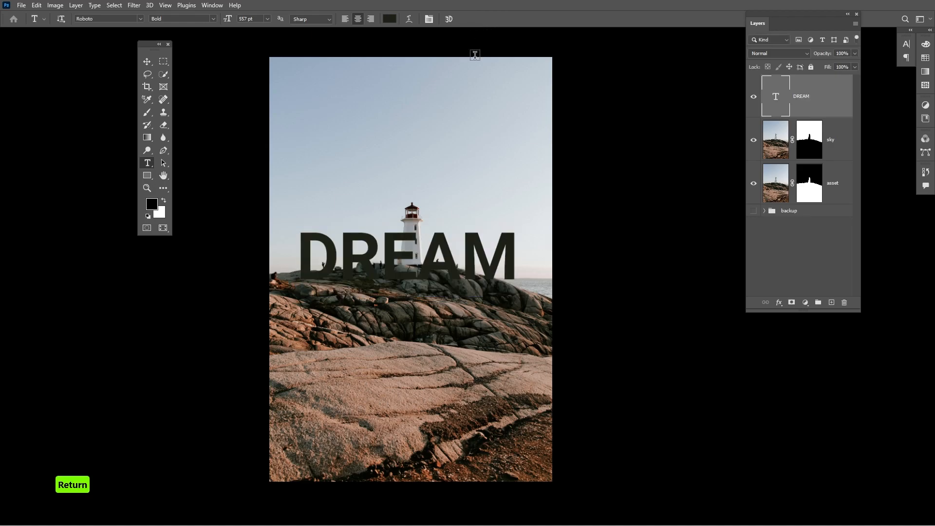
# Move the DREAM layer between the sky and asset layers, and select the asset layer.
pyautogui.press('v')
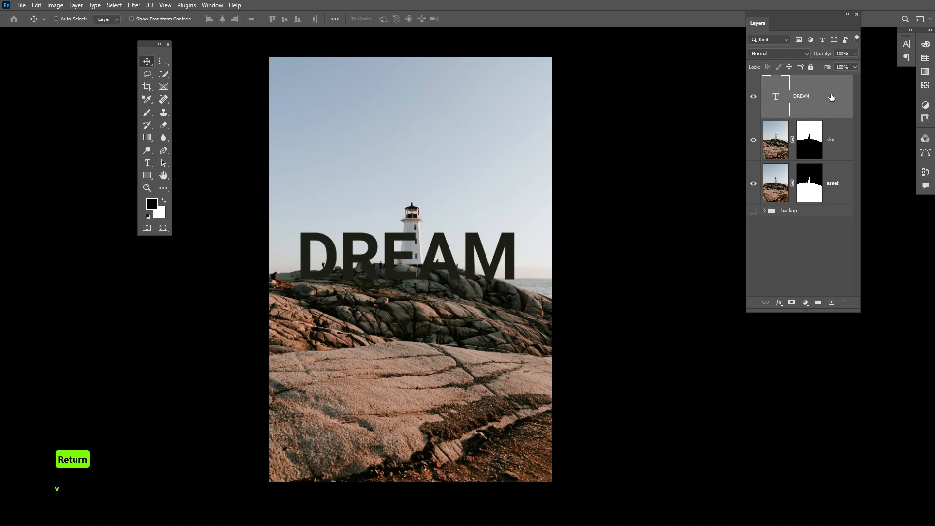
pyautogui.moveTo(837, 96); pyautogui.dragTo(839, 164)
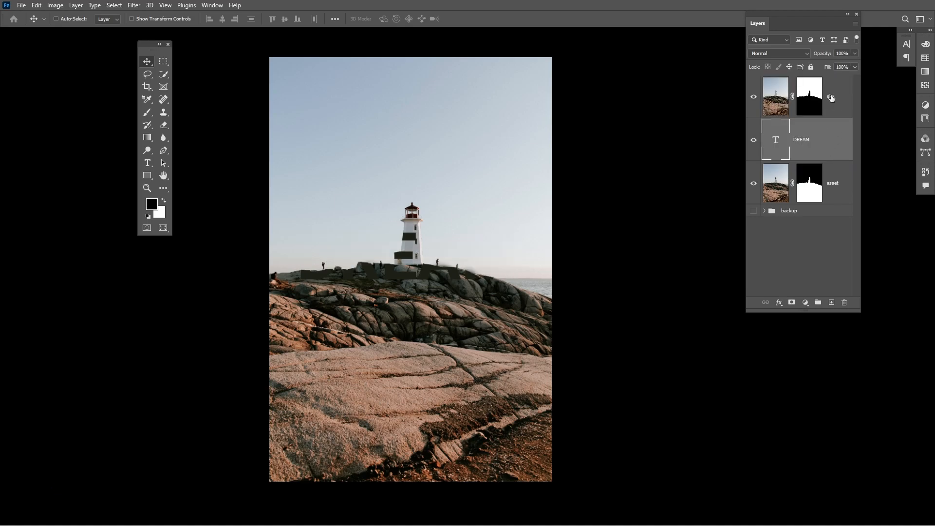
pyautogui.click(843, 105)
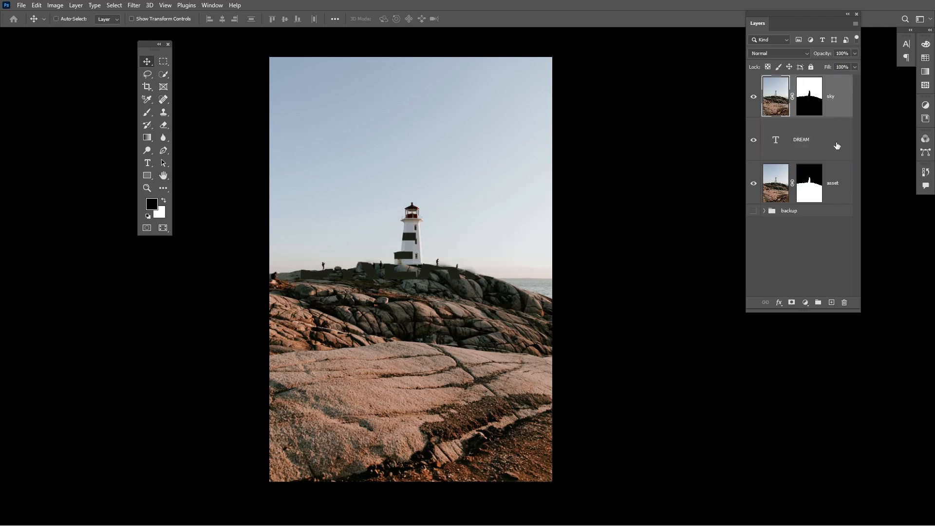
pyautogui.click(836, 190)
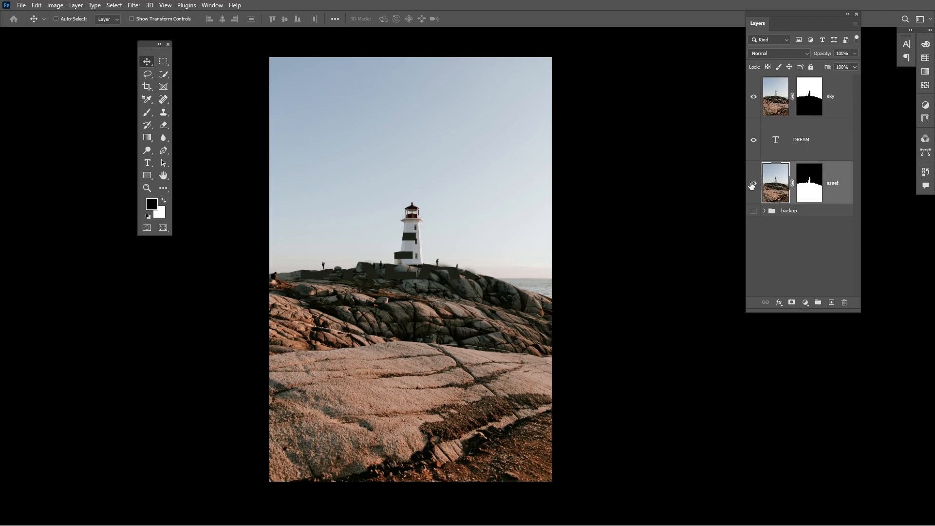
# Select the DREAM layer and nudge its text slightly down and to the right over the lighthouse.
pyautogui.hotkey('ctrl', '+')
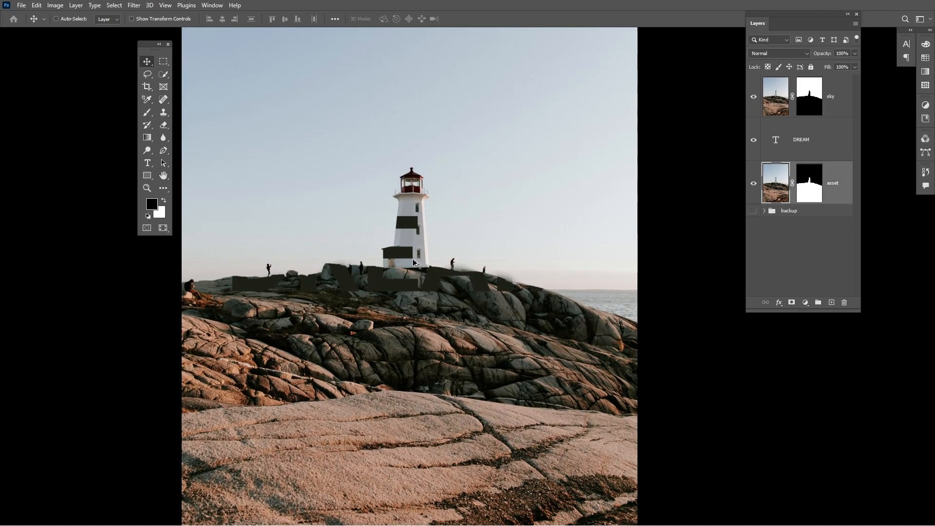
pyautogui.scroll(2, 423, 246)
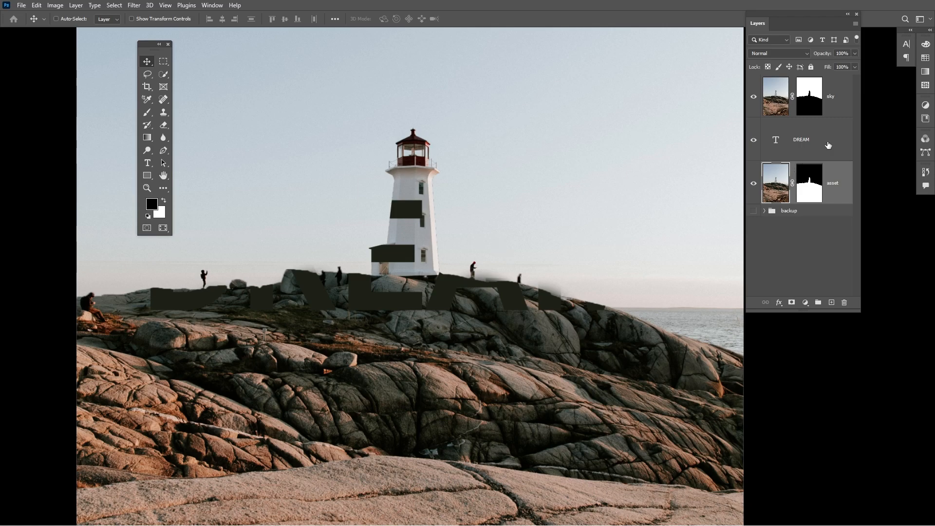
pyautogui.click(827, 144)
pyautogui.moveTo(568, 204)
pyautogui.mouseDown()
pyautogui.moveTo(568, 192)
pyautogui.moveTo(582, 186)
pyautogui.moveTo(601, 190)
pyautogui.moveTo(606, 222)
pyautogui.moveTo(577, 212)
pyautogui.mouseUp()
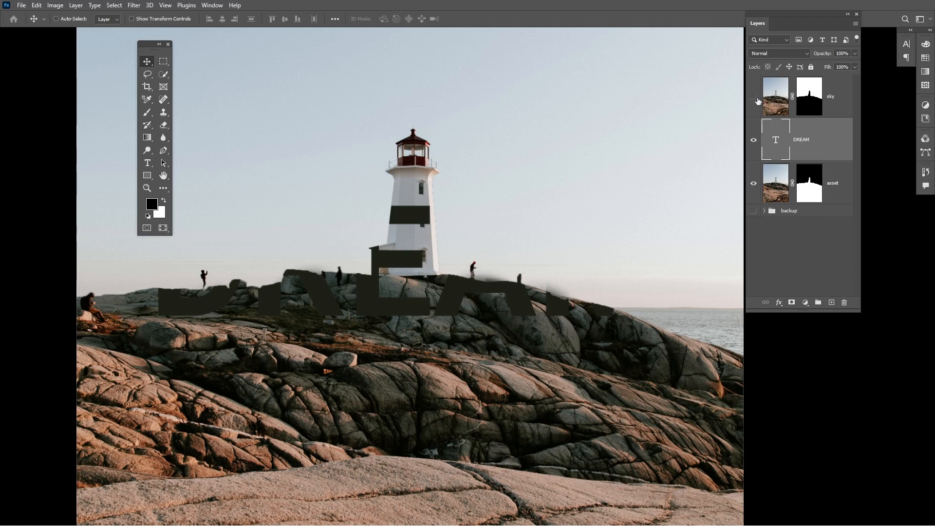
# Hide the sky, asset and DREAM layers one after another, and show the sky and DREAM layers again.
pyautogui.click(754, 97)
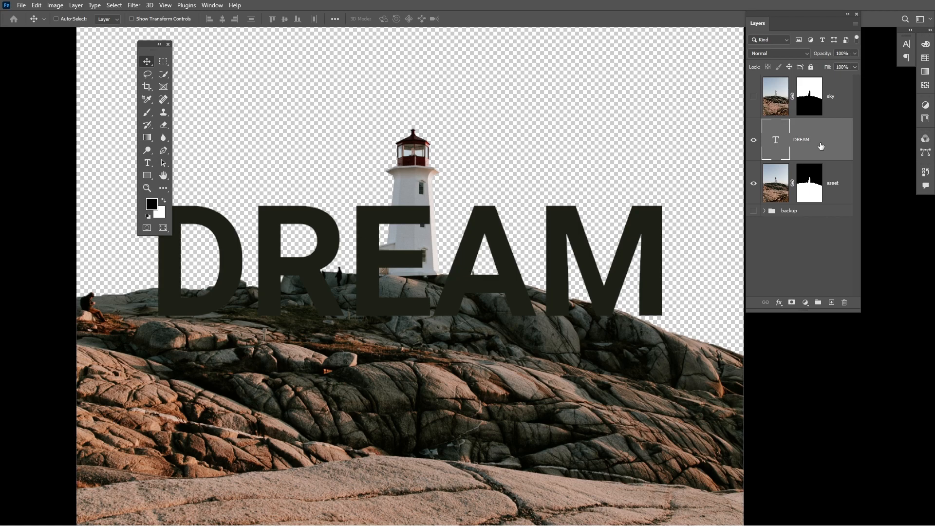
pyautogui.click(754, 183)
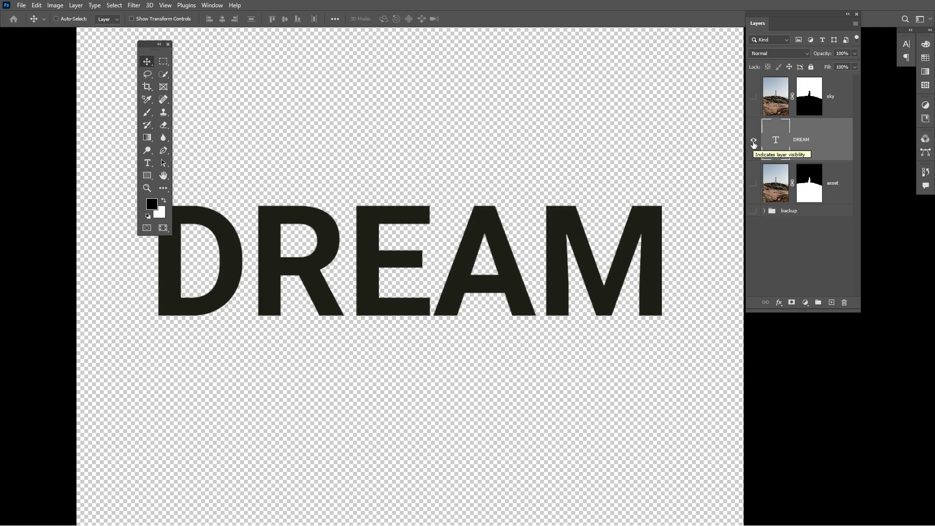
pyautogui.click(753, 141)
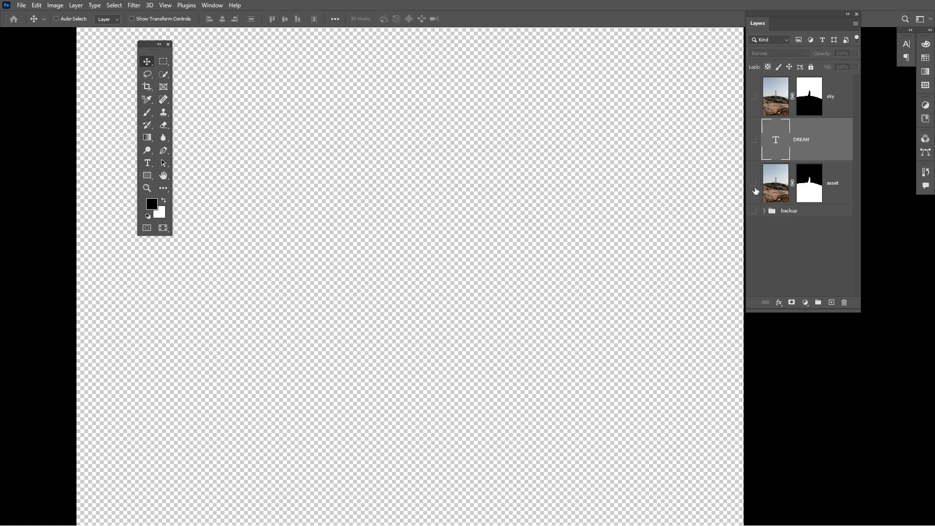
pyautogui.click(753, 96)
pyautogui.click(756, 133)
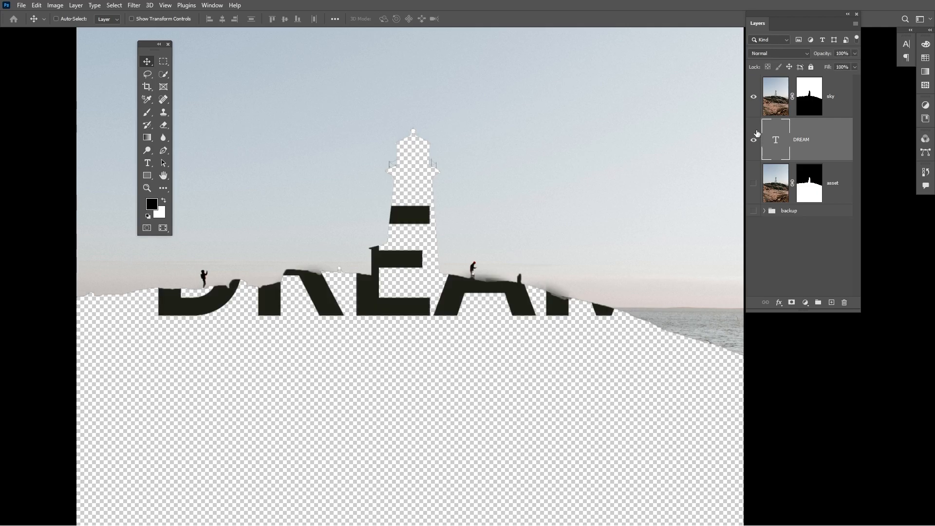
# Reorder the layers with asset on top, DREAM in the middle and sky below, and show the asset layer.
pyautogui.moveTo(834, 103); pyautogui.dragTo(838, 144)
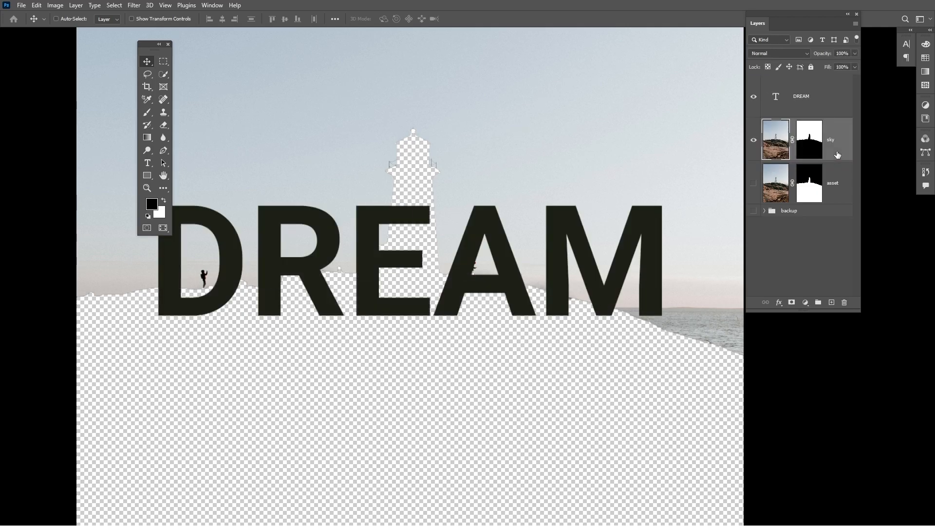
pyautogui.click(833, 198)
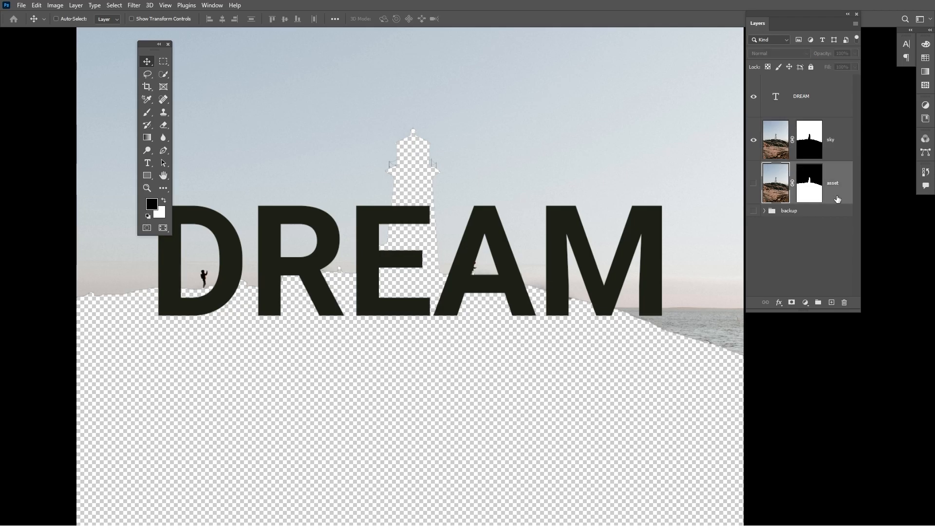
pyautogui.click(752, 184)
pyautogui.moveTo(831, 192); pyautogui.dragTo(835, 91)
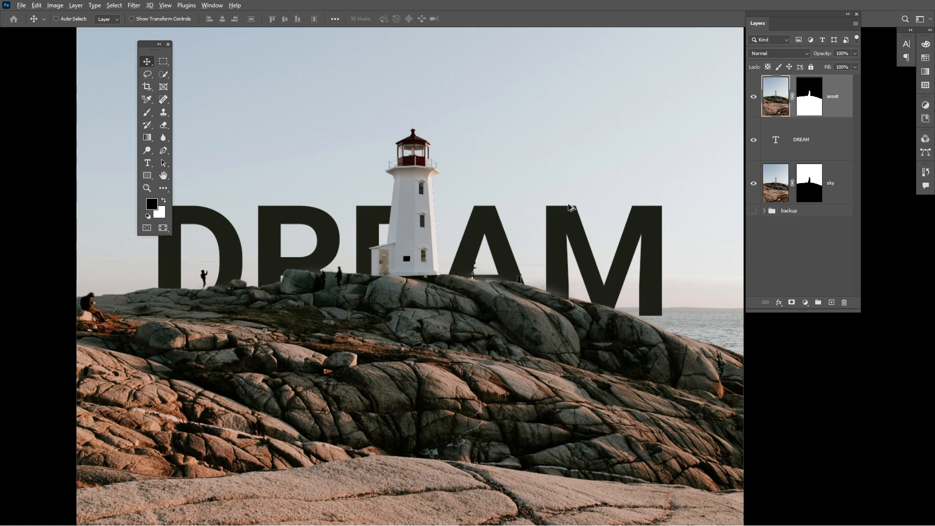
# Raise the DREAM text slightly behind the lighthouse so its letters stand higher above the rocks.
pyautogui.scroll(-2, 572, 208)
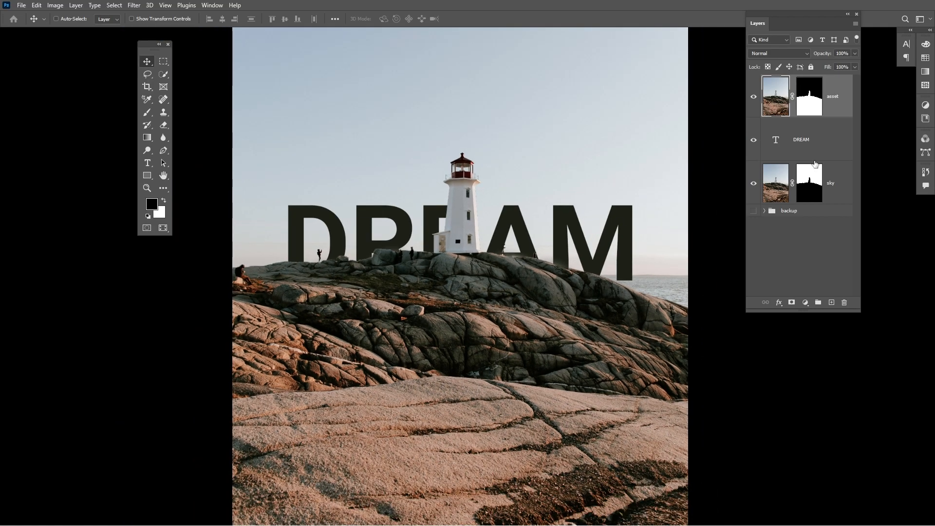
pyautogui.keyDown('ctrl'); pyautogui.click(589, 206); pyautogui.keyUp('ctrl')
pyautogui.moveTo(589, 206); pyautogui.dragTo(588, 194)
# Tighten the tracking of the whole DREAM text to -120 and commit the edit.
pyautogui.press('t')
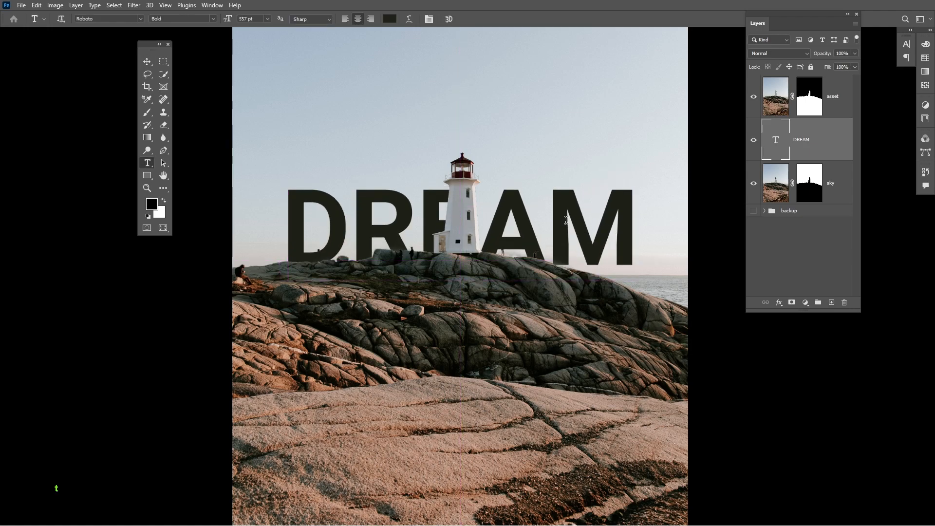
pyautogui.click(566, 225)
pyautogui.hotkey('ctrl', 'a')
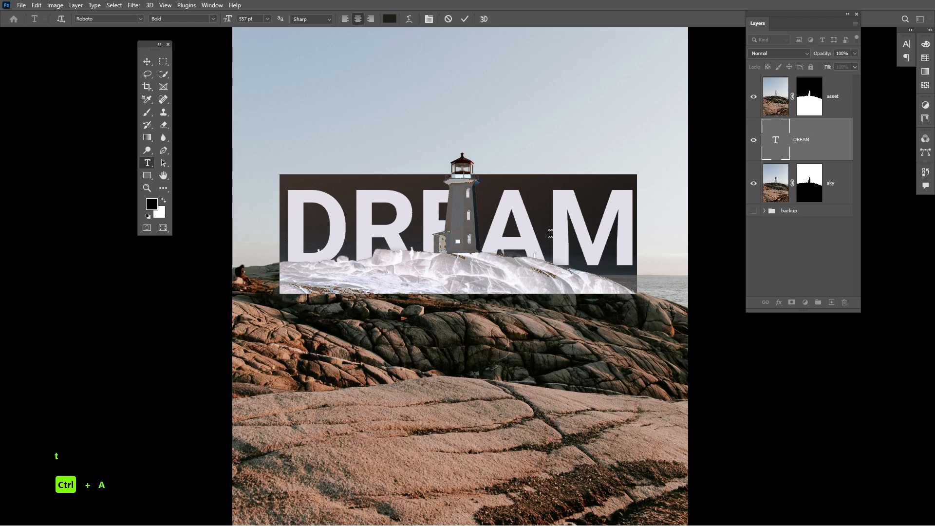
pyautogui.press('ctrl')
pyautogui.press('ctrl')
pyautogui.hotkey('ctrl', 't')
pyautogui.moveTo(862, 46); pyautogui.dragTo(287, 55)
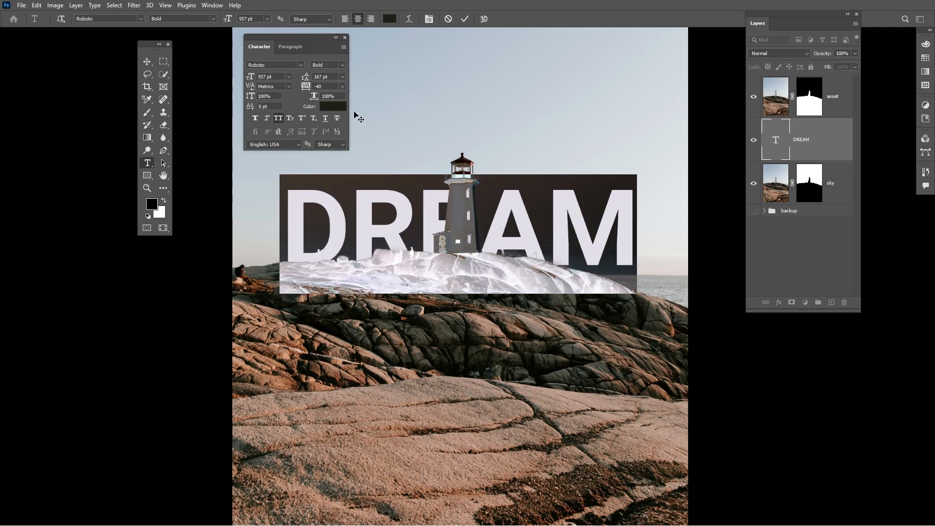
pyautogui.moveTo(307, 88); pyautogui.dragTo(304, 88)
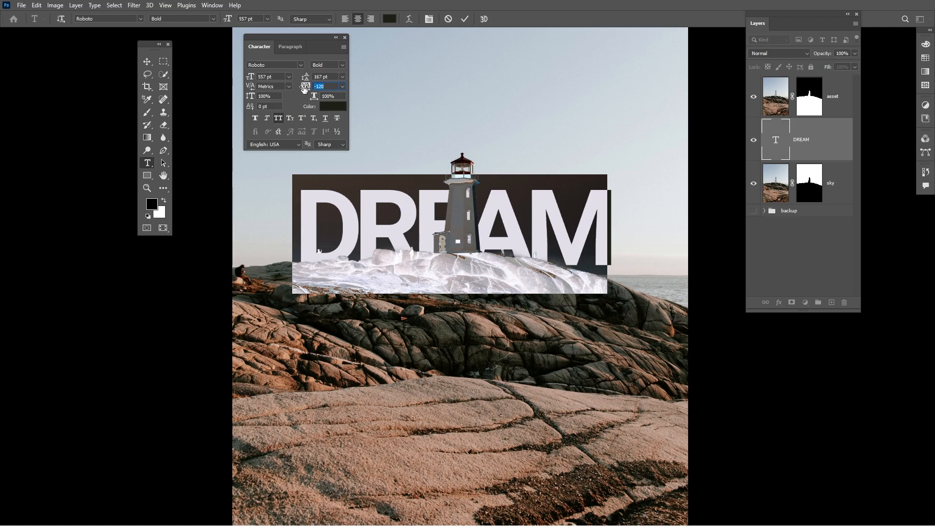
pyautogui.click(465, 19)
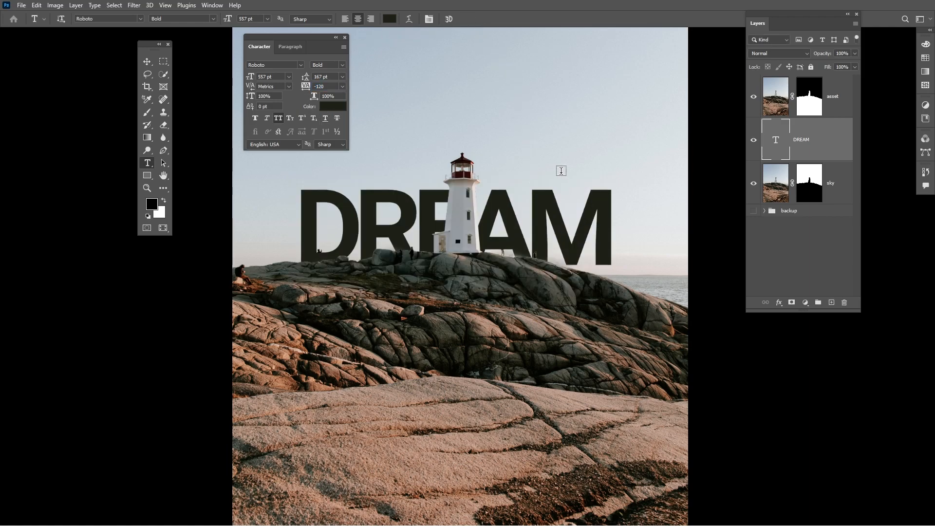
# Recolour the DREAM text with the grey #95999d sampled from the lighthouse and move the text slightly down.
pyautogui.click(388, 20)
pyautogui.click(398, 56)
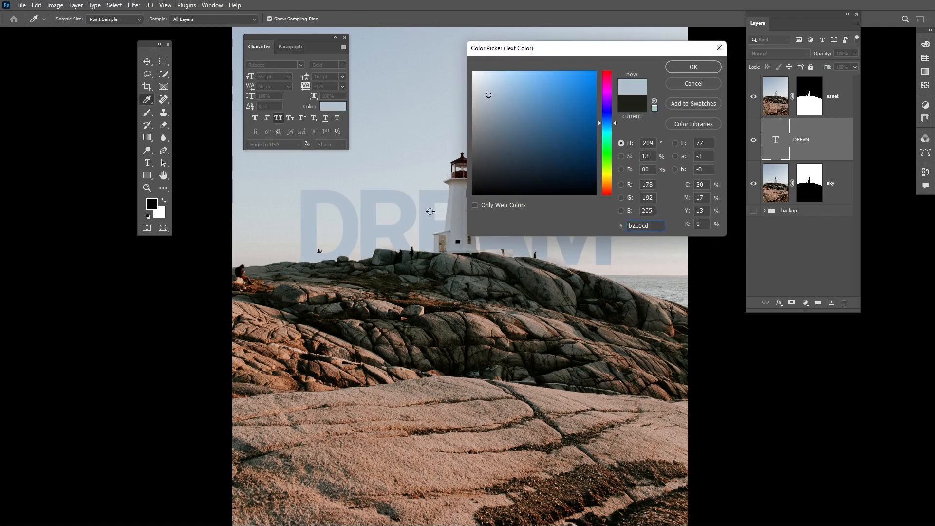
pyautogui.click(457, 217)
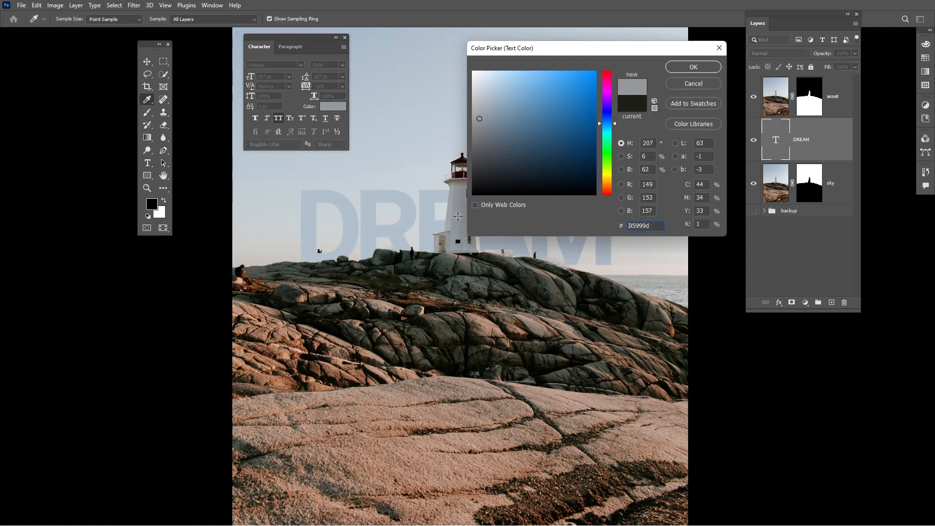
pyautogui.click(694, 67)
pyautogui.press('v')
pyautogui.moveTo(606, 228); pyautogui.dragTo(605, 237)
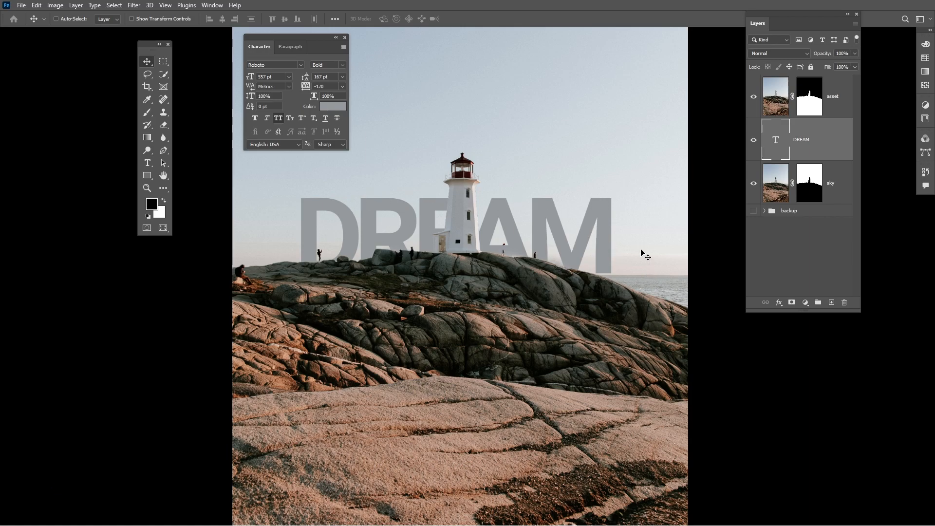
# Draw a rectangle about 82 by 120 px under the M's right leg, extending it down behind the rocks.
pyautogui.scroll(2, 617, 282)
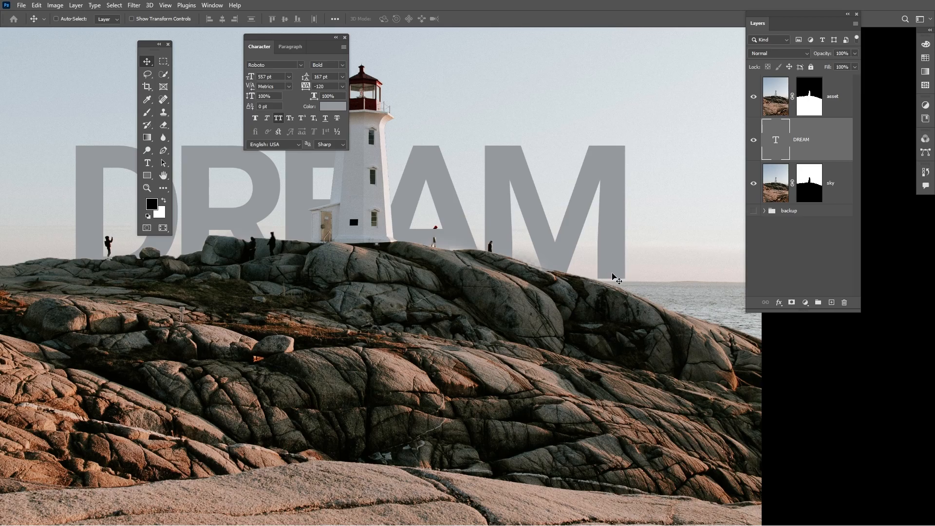
pyautogui.scroll(2, 615, 277)
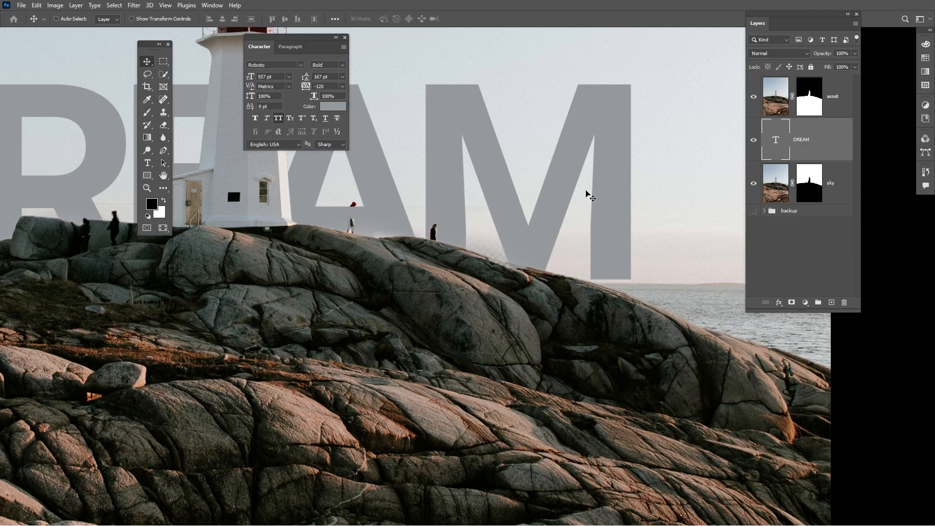
pyautogui.scroll(2, 582, 229)
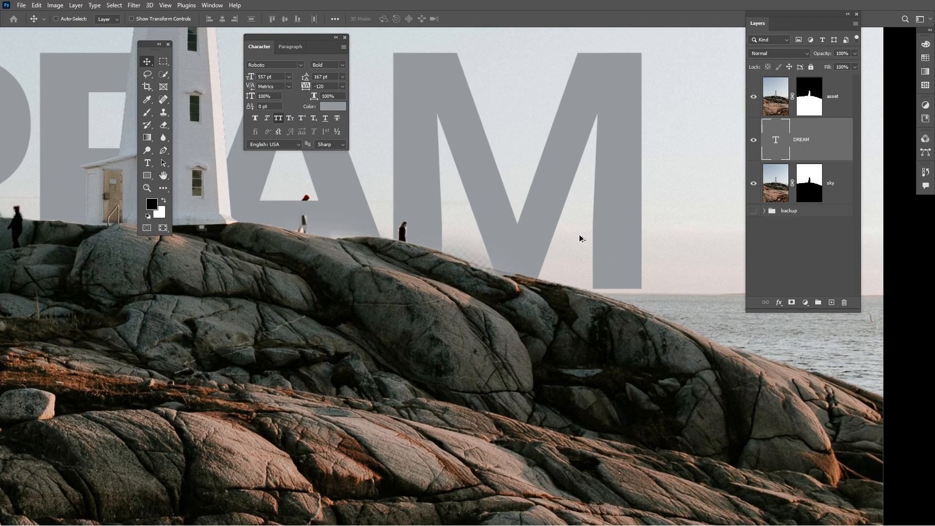
pyautogui.moveTo(607, 226); pyautogui.dragTo(482, 202)
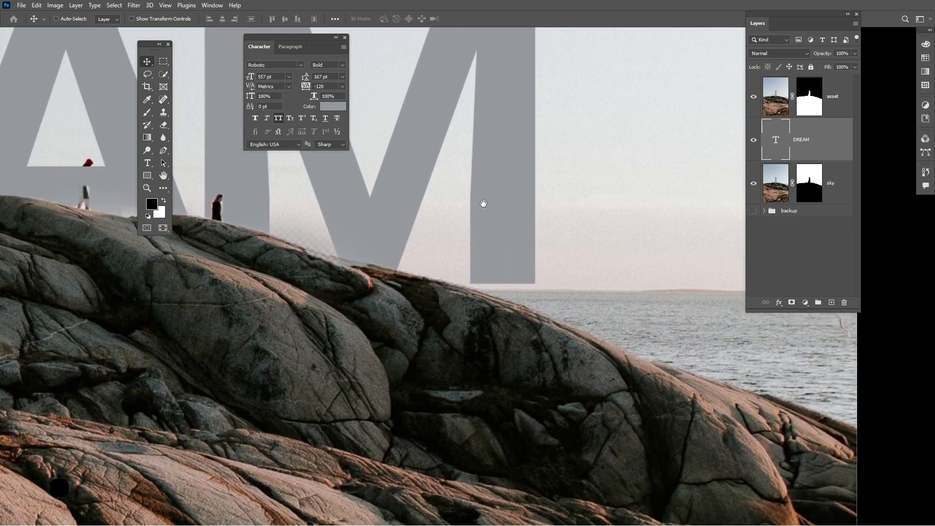
pyautogui.click(147, 176)
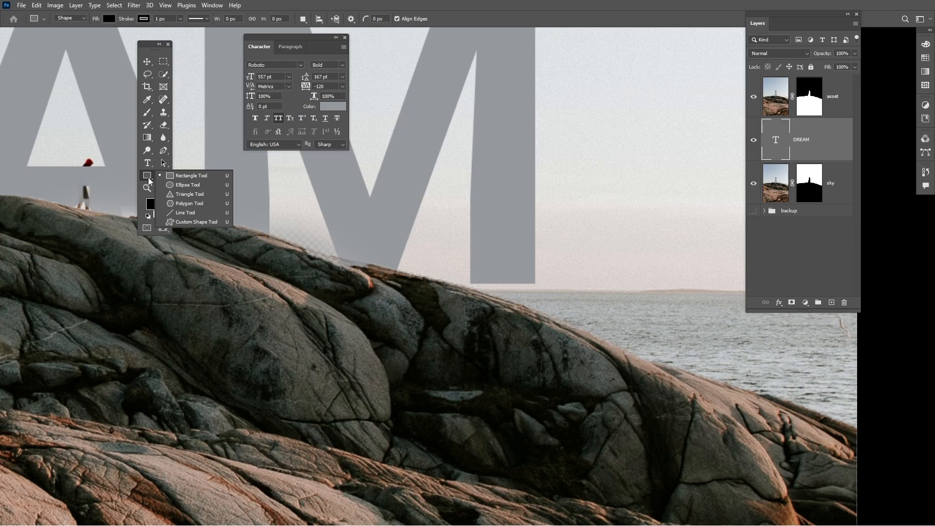
pyautogui.click(148, 177)
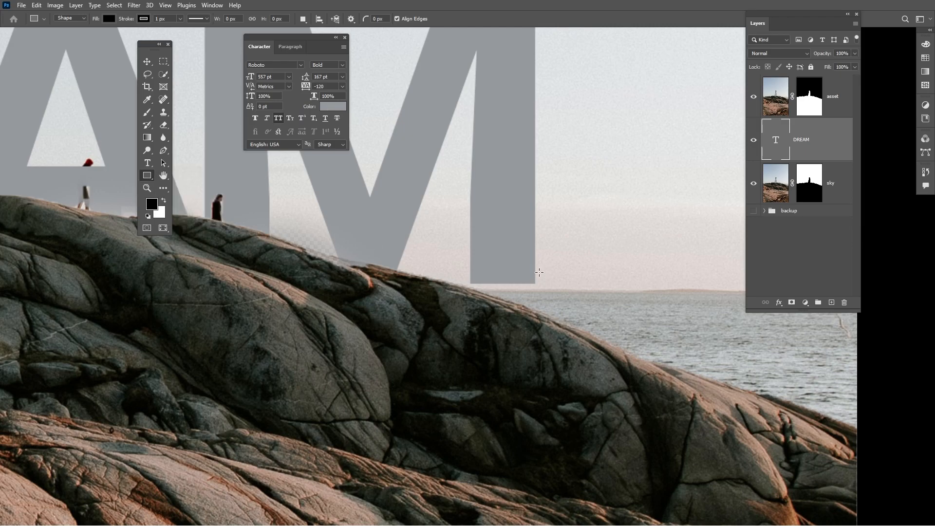
pyautogui.scroll(4, 539, 272)
pyautogui.moveTo(540, 246); pyautogui.dragTo(390, 468)
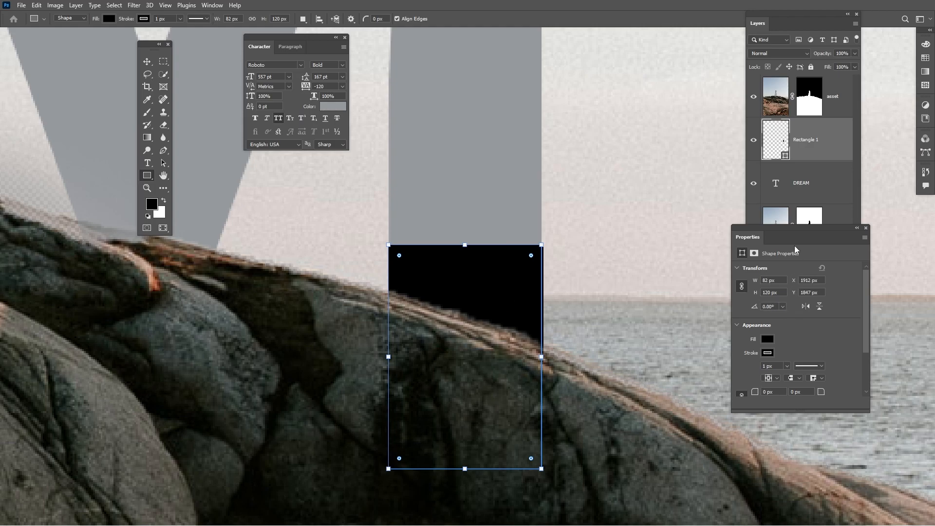
# Fill the rectangle with the grey #95999d sampled from the M and remove its stroke.
pyautogui.moveTo(803, 230); pyautogui.dragTo(648, 121)
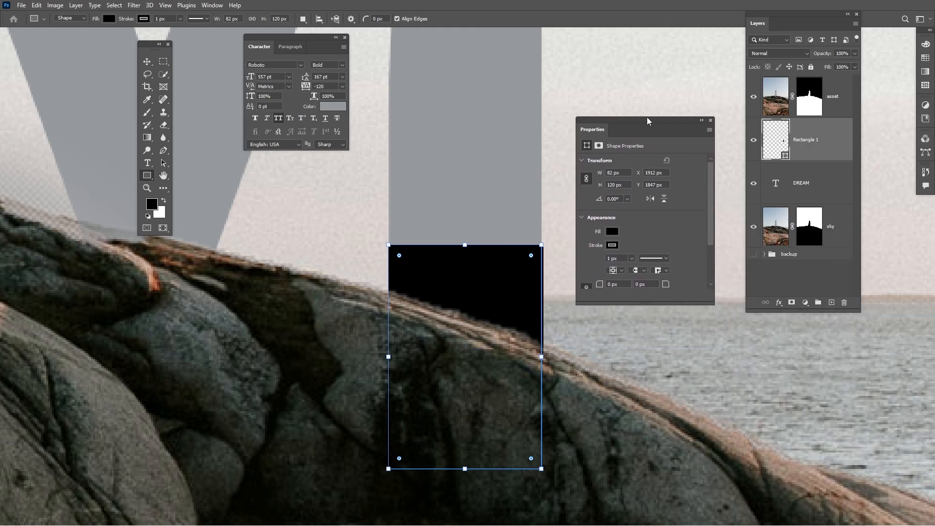
pyautogui.click(612, 232)
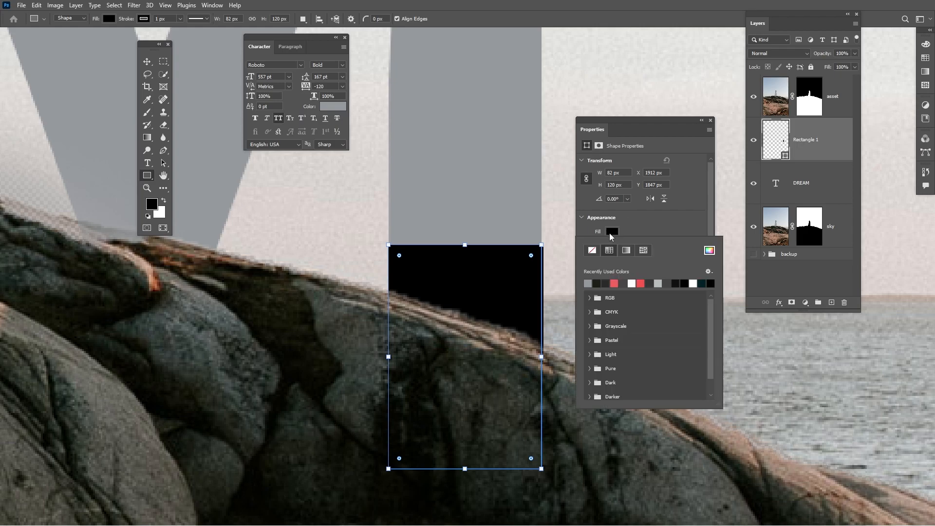
pyautogui.click(710, 251)
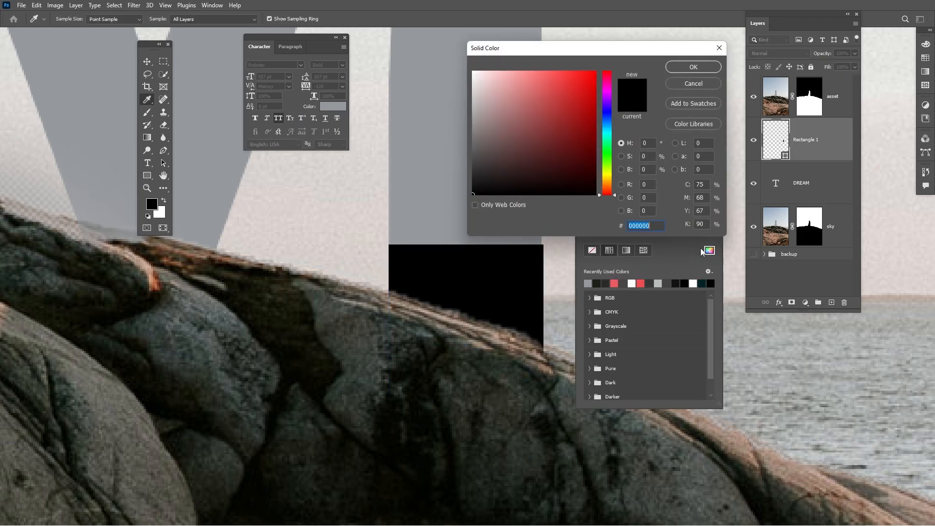
pyautogui.click(430, 181)
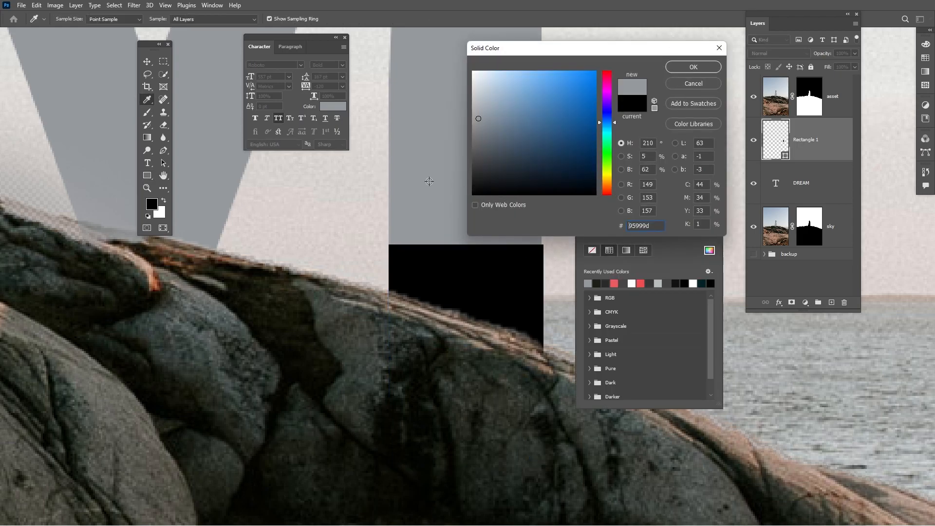
pyautogui.click(699, 68)
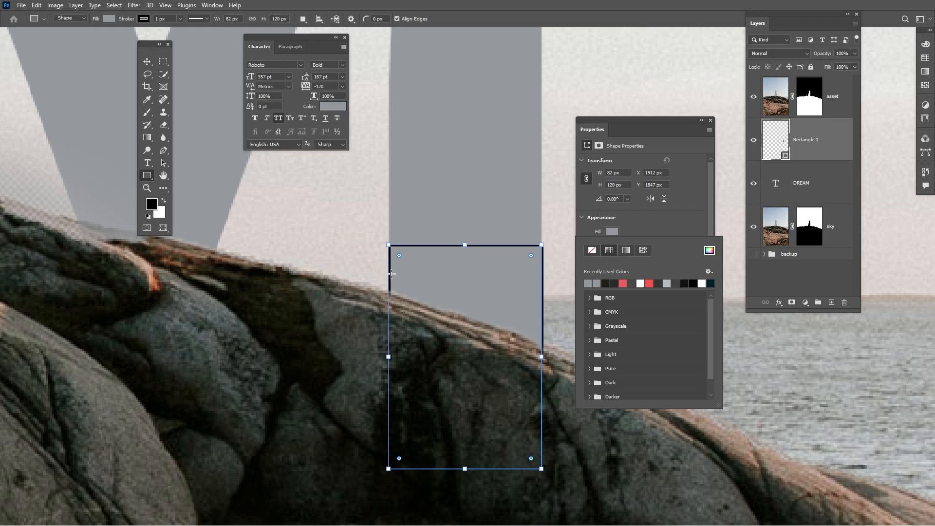
pyautogui.click(672, 224)
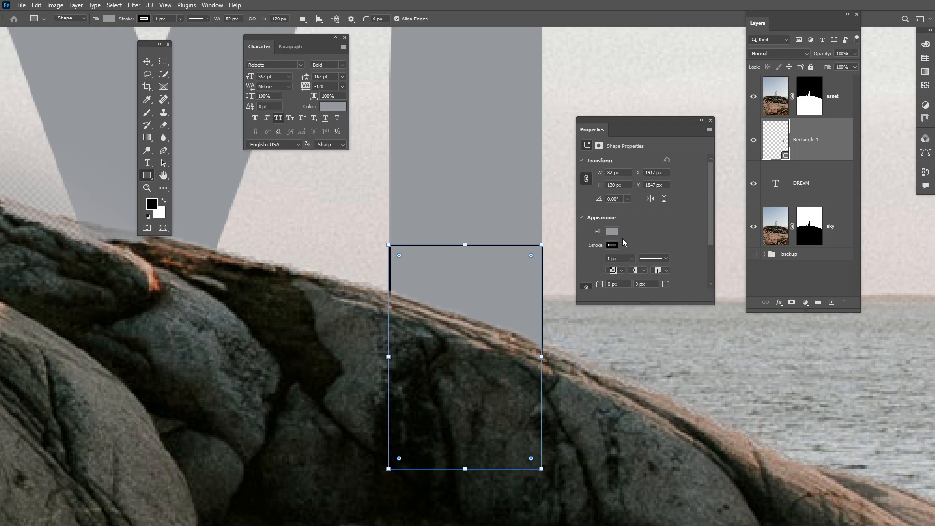
pyautogui.click(612, 245)
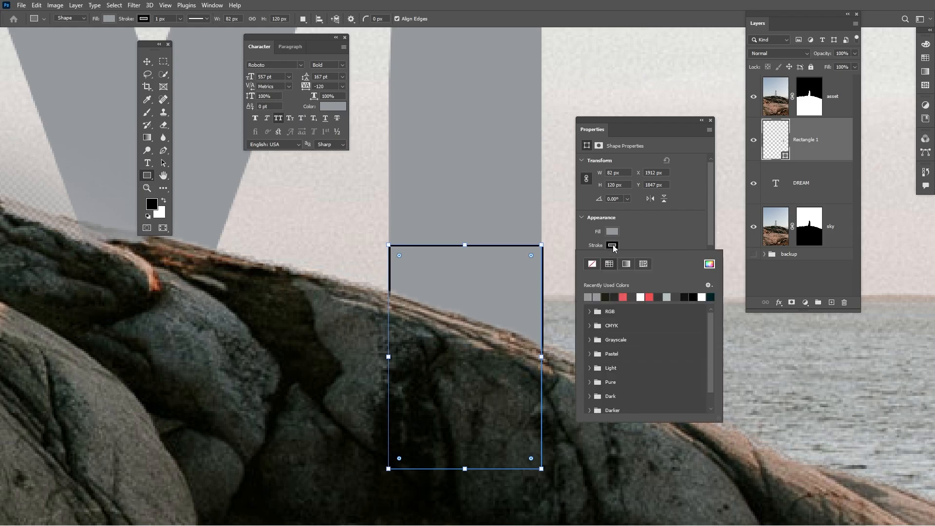
pyautogui.click(592, 264)
pyautogui.press('v')
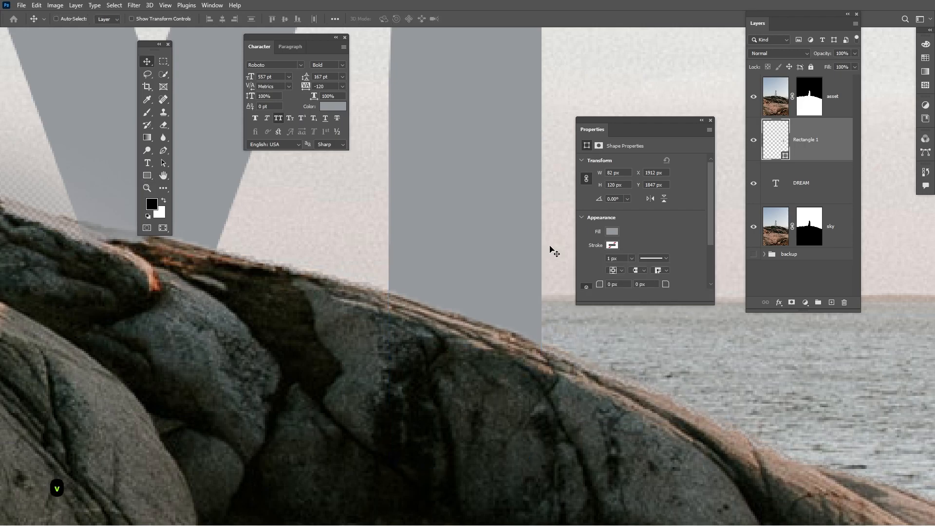
# Close the shape properties and move the character settings and the toolbox clear of the artwork.
pyautogui.scroll(-10, 551, 249)
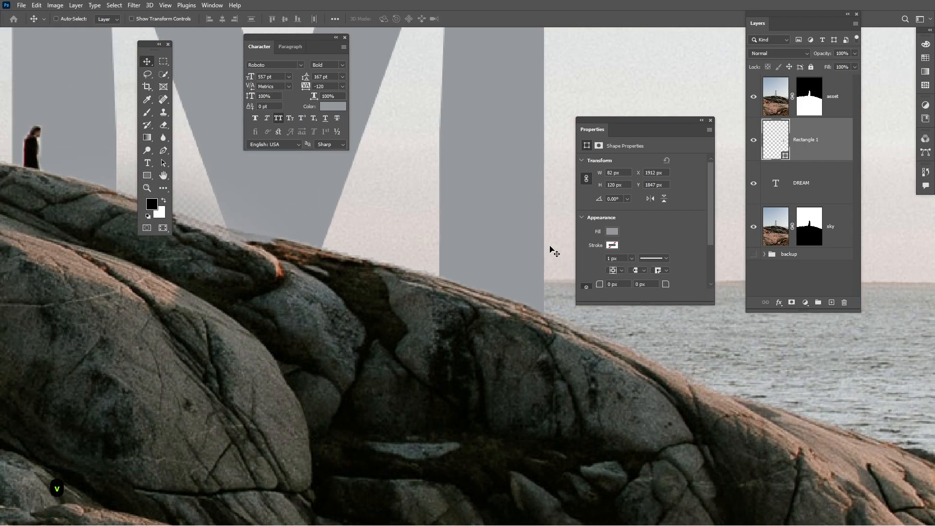
pyautogui.scroll(-3, 550, 249)
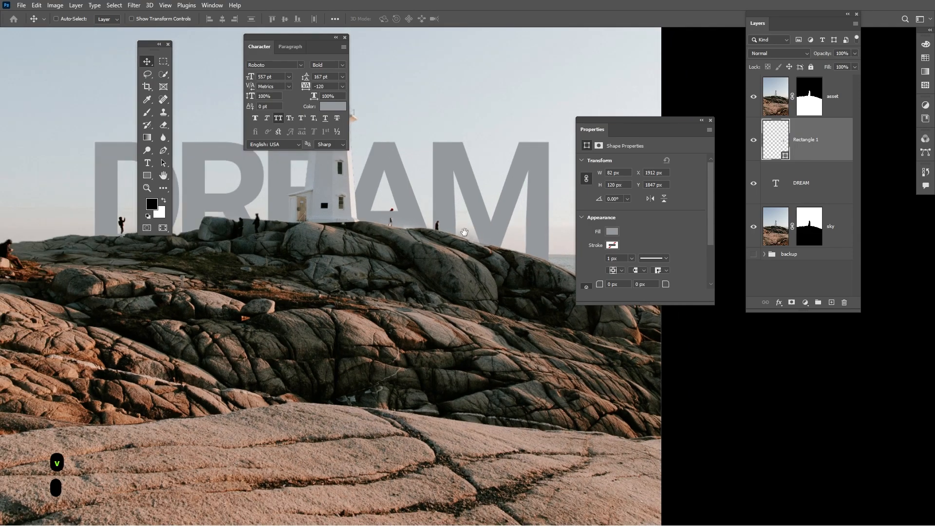
pyautogui.click(710, 121)
pyautogui.moveTo(308, 40); pyautogui.dragTo(873, 363)
pyautogui.moveTo(152, 48); pyautogui.dragTo(27, 44)
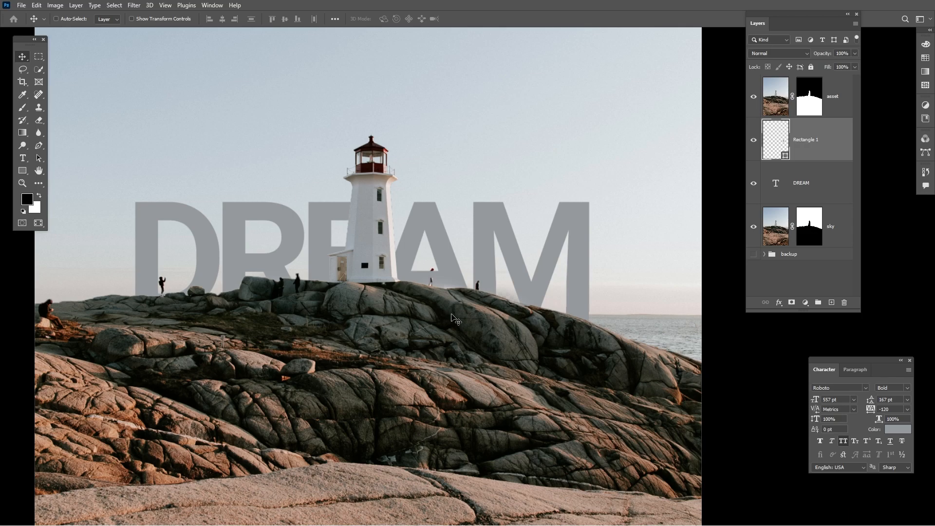
pyautogui.hscroll(-3, 451, 326)
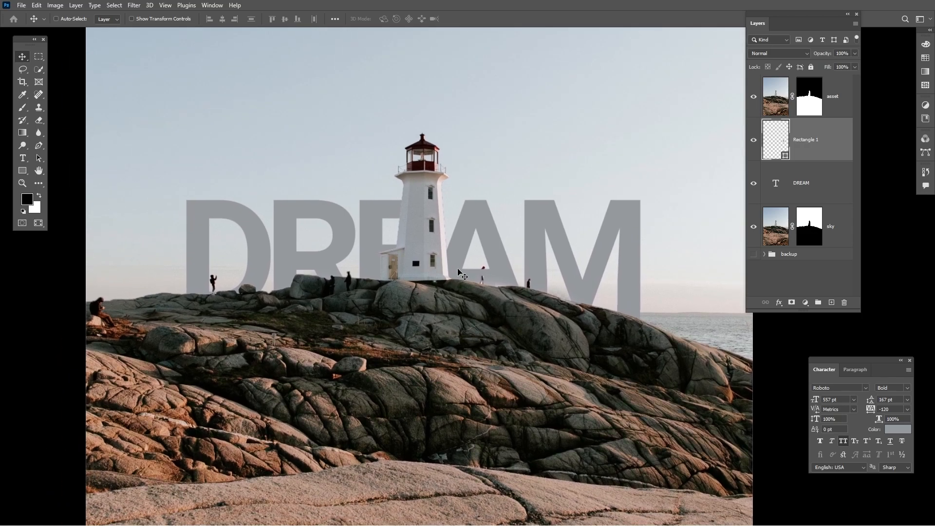
# Add an empty layer directly above DREAM and set the Brush to about 219 px at 100% opacity.
pyautogui.click(816, 184)
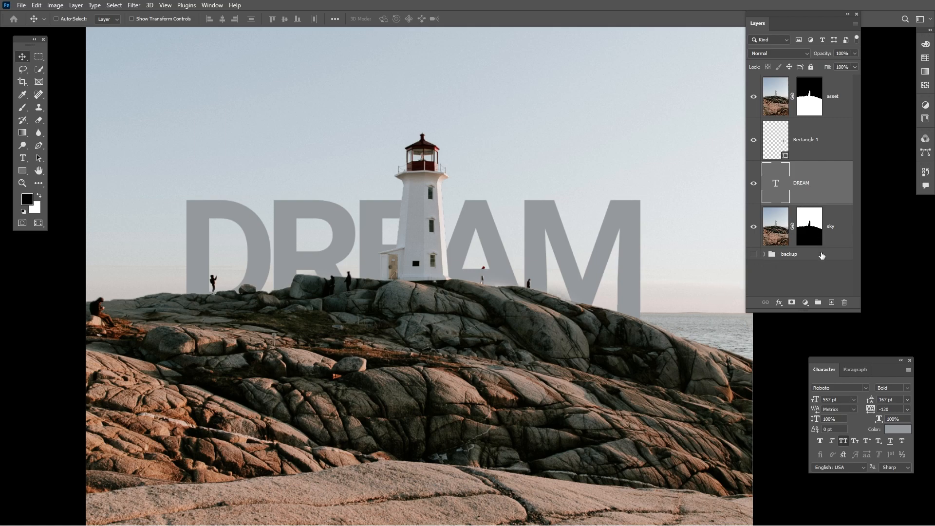
pyautogui.click(832, 303)
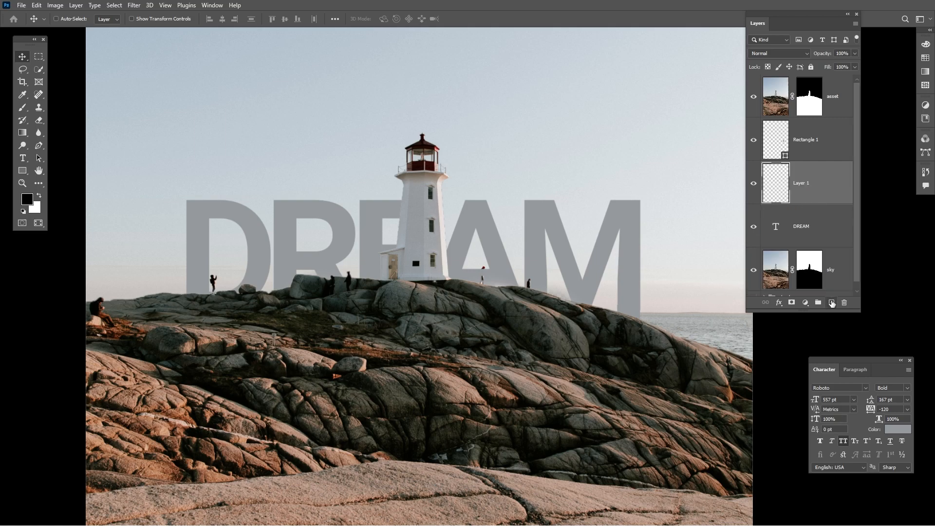
pyautogui.click(24, 111)
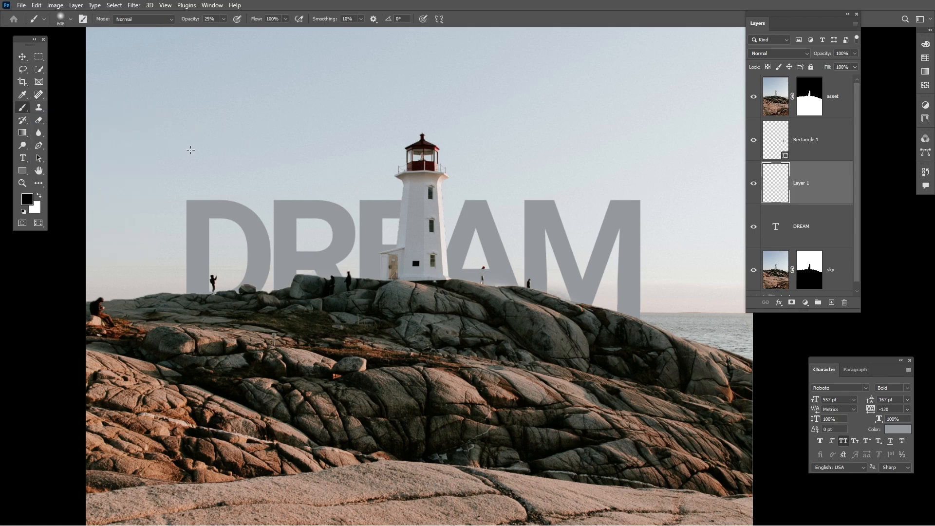
pyautogui.press('capslock')
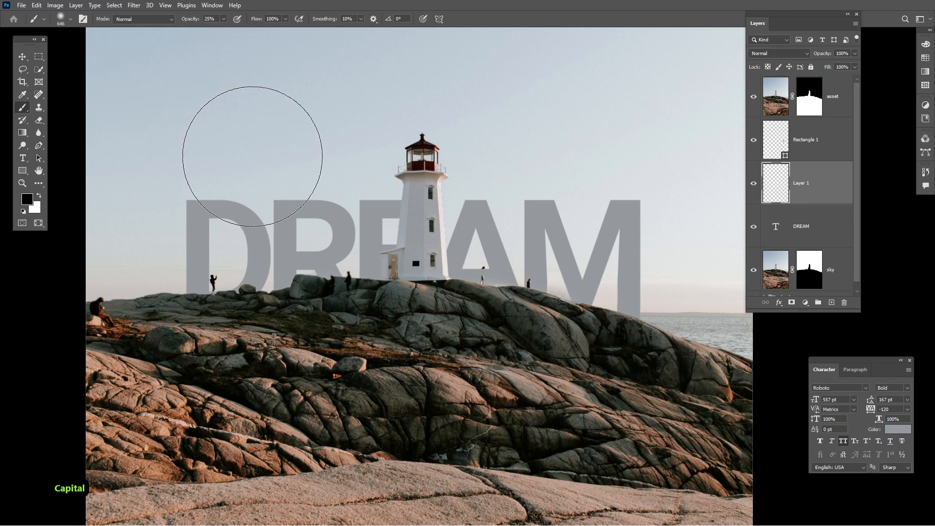
pyautogui.moveTo(249, 154)
pyautogui.mouseDown()
pyautogui.moveTo(258, 155)
pyautogui.moveTo(213, 152)
pyautogui.mouseUp()
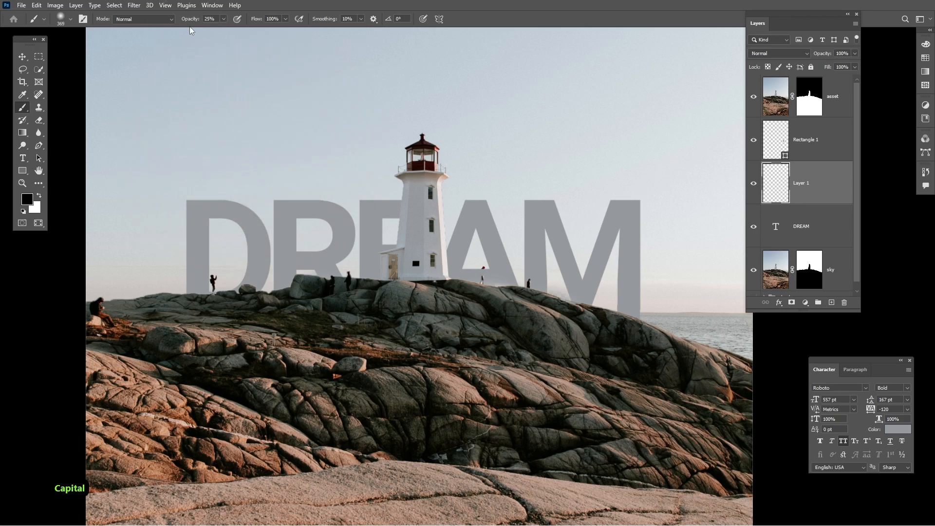
pyautogui.moveTo(190, 22); pyautogui.dragTo(352, 31)
pyautogui.moveTo(299, 142)
pyautogui.mouseDown()
pyautogui.moveTo(300, 150)
pyautogui.moveTo(280, 146)
pyautogui.mouseUp()
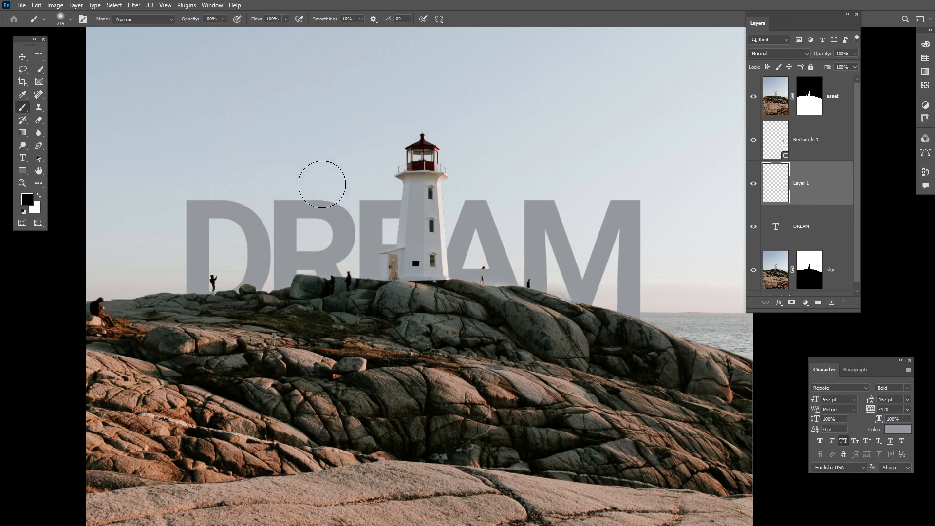
# Paint a soft black shadow on the new layer along the rock ridge, over the base of the DREAM letters.
pyautogui.moveTo(177, 313)
pyautogui.mouseDown()
pyautogui.moveTo(405, 301)
pyautogui.moveTo(526, 316)
pyautogui.moveTo(632, 345)
pyautogui.moveTo(616, 357)
pyautogui.moveTo(626, 347)
pyautogui.moveTo(602, 331)
pyautogui.moveTo(423, 299)
pyautogui.moveTo(311, 292)
pyautogui.moveTo(251, 297)
pyautogui.moveTo(193, 319)
pyautogui.moveTo(157, 313)
pyautogui.mouseUp()
pyautogui.press('v')
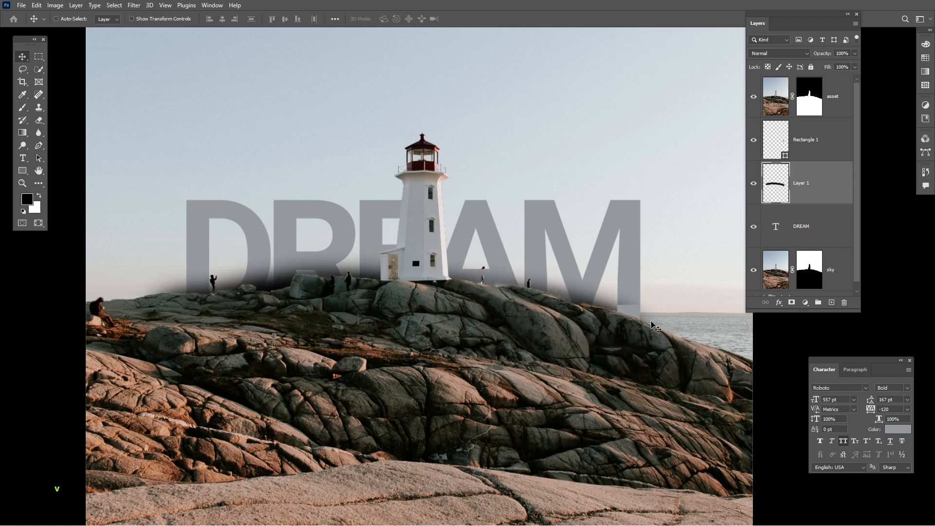
pyautogui.scroll(3, 604, 310)
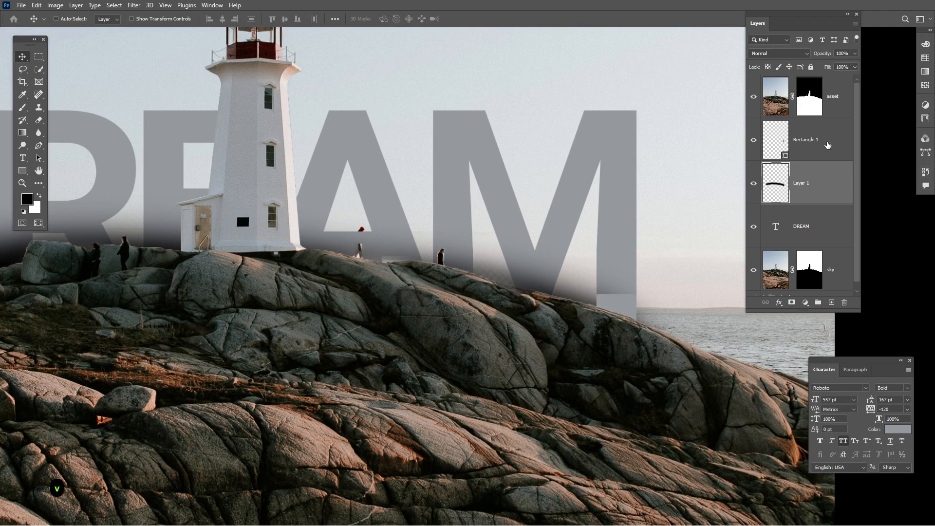
# Move the Rectangle 1 layer beneath the painted shadow layer, directly above the DREAM text layer.
pyautogui.moveTo(828, 144); pyautogui.dragTo(827, 207)
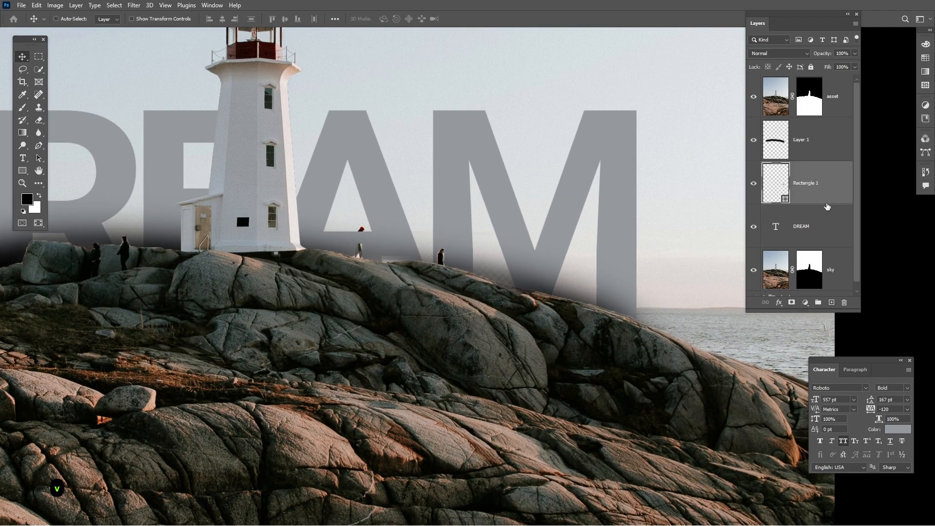
pyautogui.scroll(-2, 562, 246)
pyautogui.scroll(4, 536, 270)
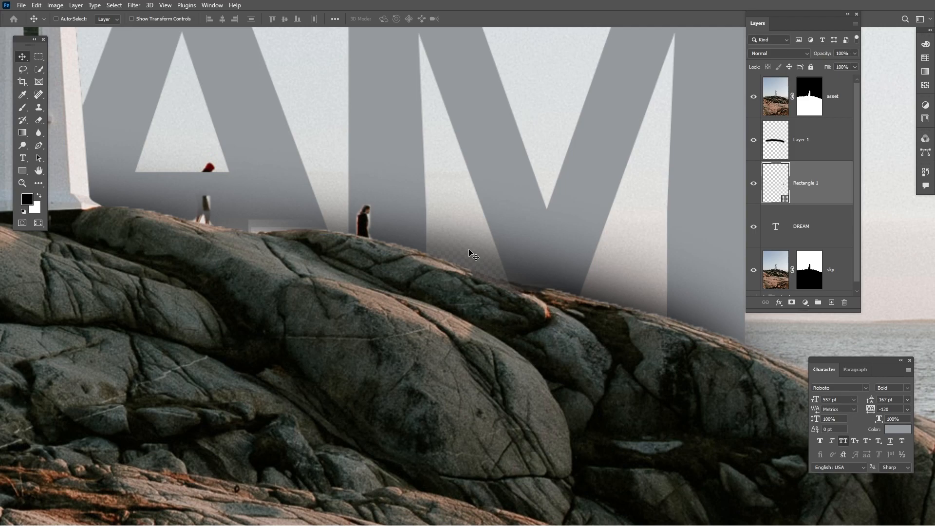
# Switch the layer thumbnails to the medium size.
pyautogui.scroll(-1, 817, 277)
pyautogui.click(795, 291)
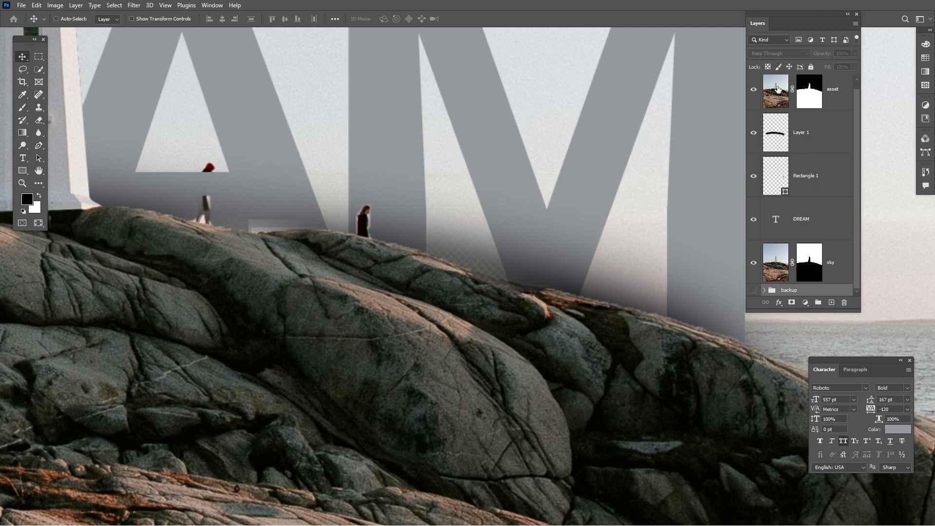
pyautogui.rightClick(777, 88)
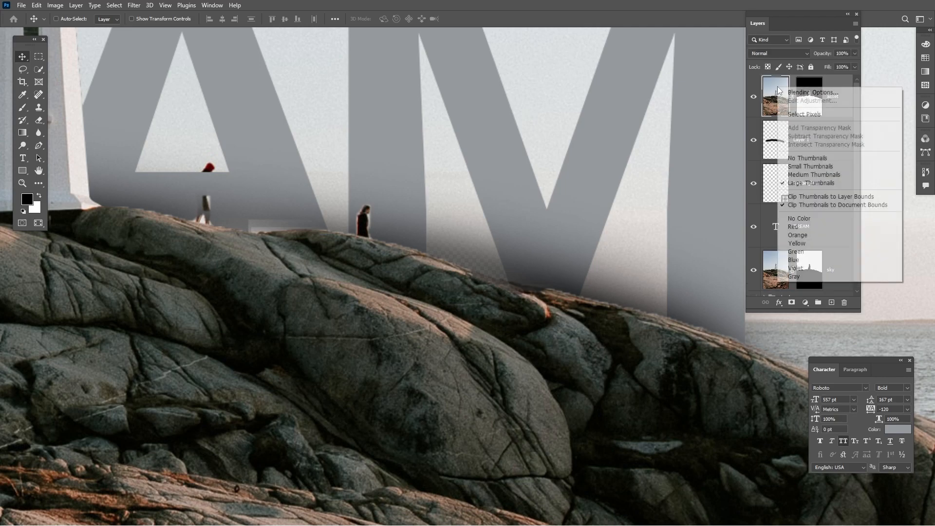
pyautogui.click(809, 166)
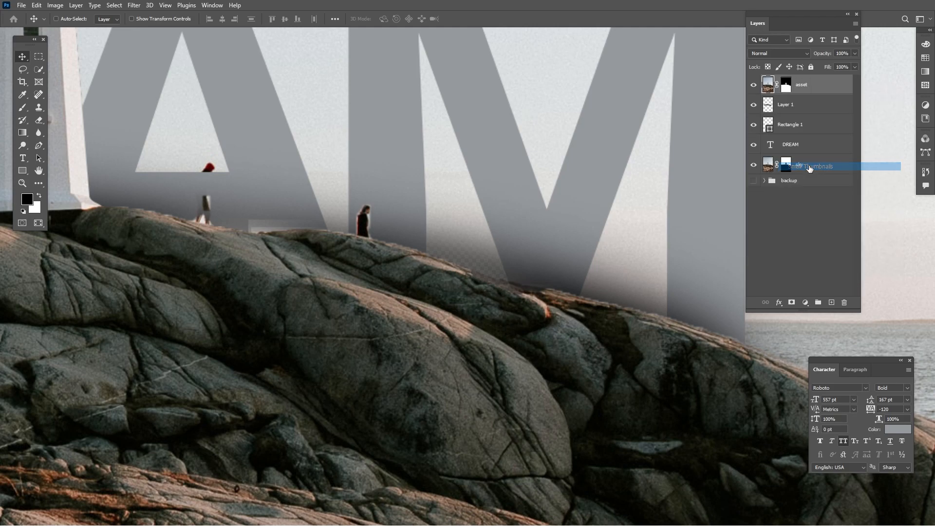
# Expand the backup group and duplicate its Layer 0 out of the group, directly beneath the sky layer.
pyautogui.click(805, 216)
pyautogui.click(764, 181)
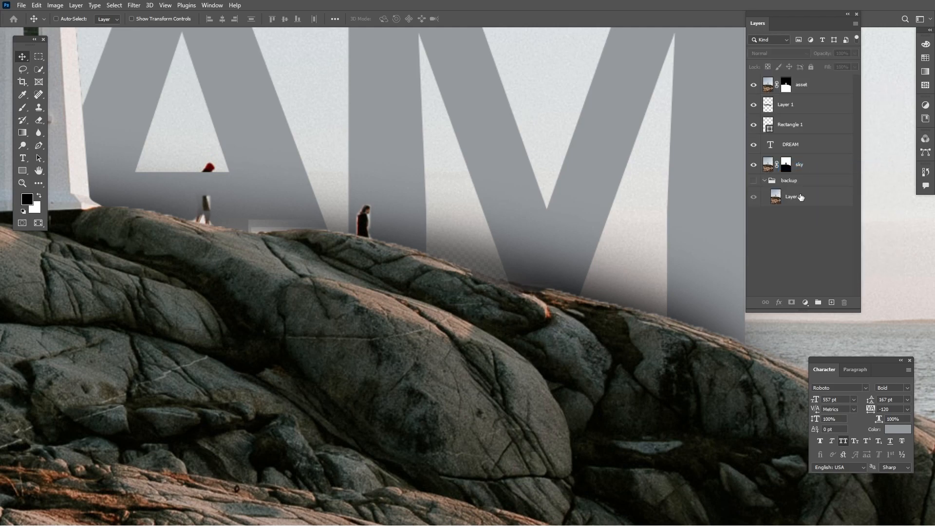
pyautogui.moveTo(822, 199); pyautogui.dragTo(822, 185)
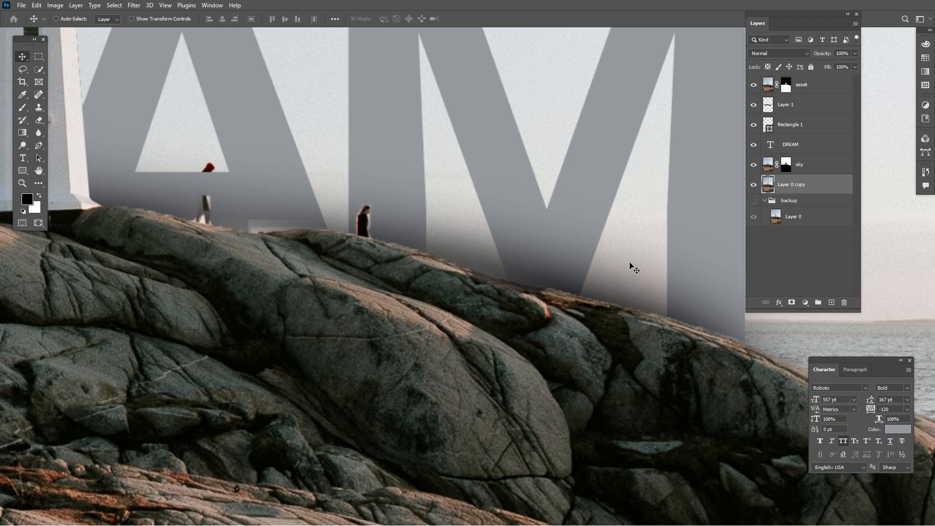
# Examine the rock ridge, the people and the base of the DREAM letters for gaps and leftover artefacts.
pyautogui.scroll(-6, 480, 279)
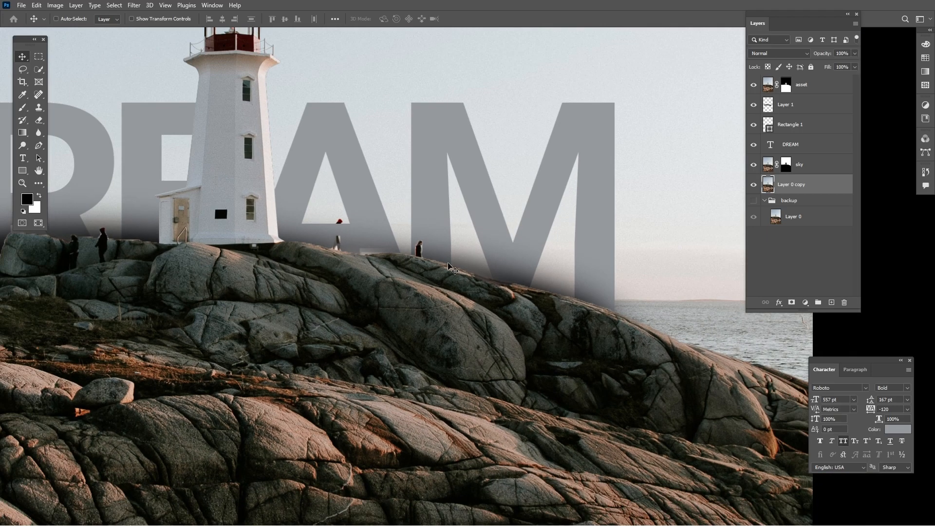
pyautogui.scroll(6, 435, 255)
pyautogui.scroll(2, 435, 258)
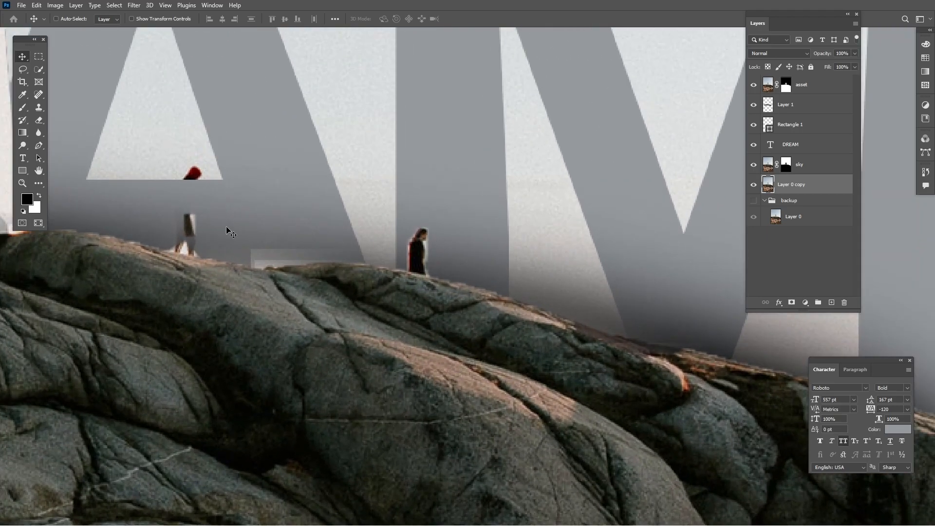
pyautogui.moveTo(225, 229); pyautogui.dragTo(238, 215)
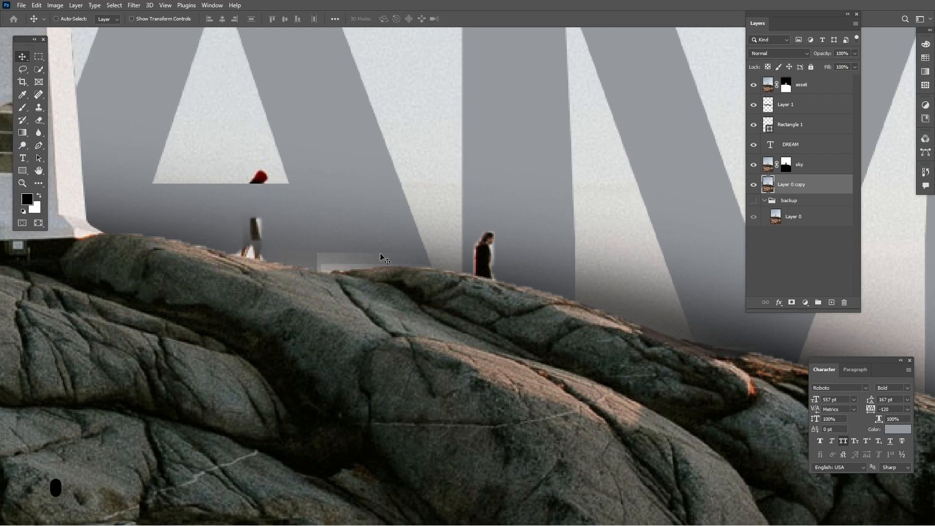
pyautogui.scroll(-3, 341, 272)
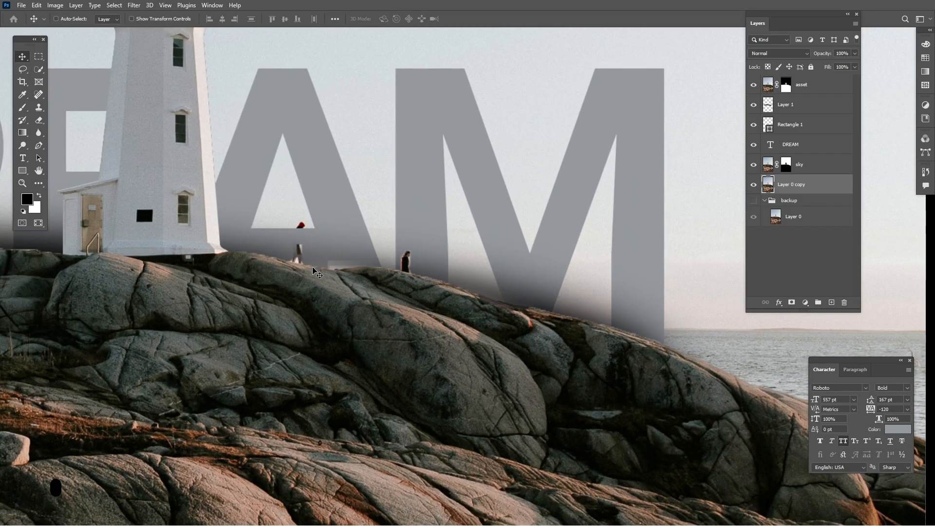
pyautogui.scroll(-3, 317, 272)
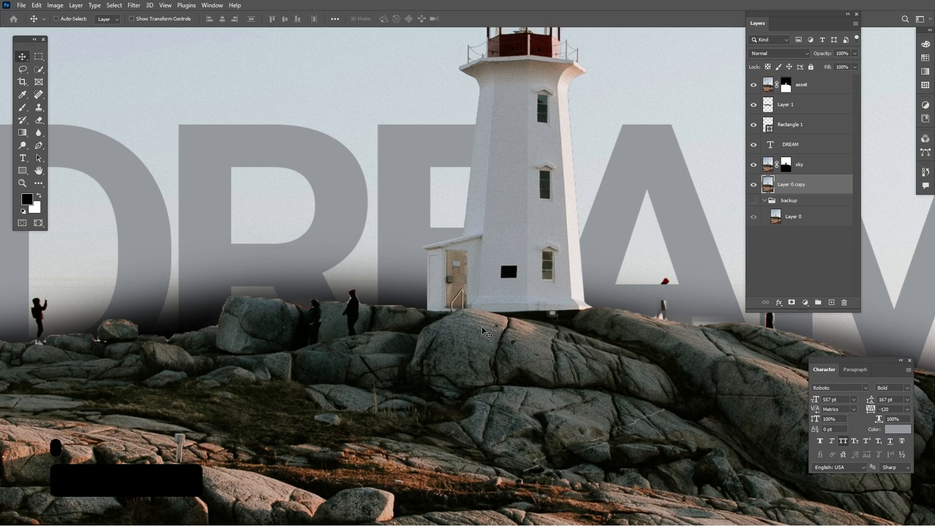
pyautogui.scroll(-1, 487, 332)
pyautogui.scroll(-1, 321, 288)
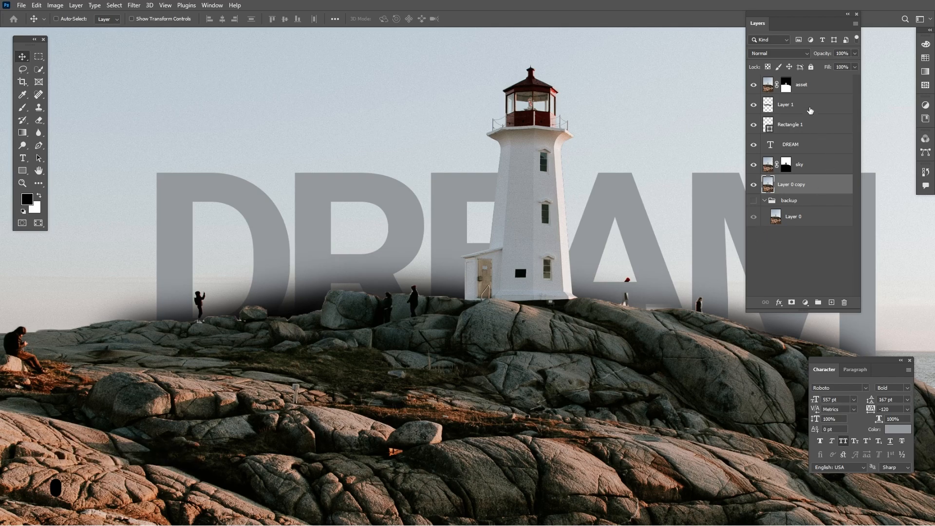
# Erase the upper edge of the shadow on Layer 1 across the DREAM letters with a soft Eraser of about 255 px at 100% opacity.
pyautogui.click(799, 105)
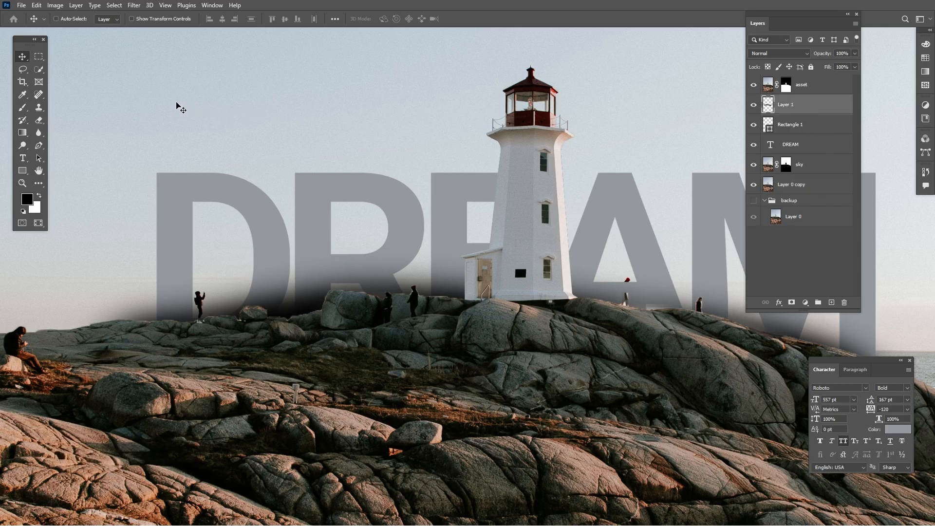
pyautogui.press('e')
pyautogui.press('e')
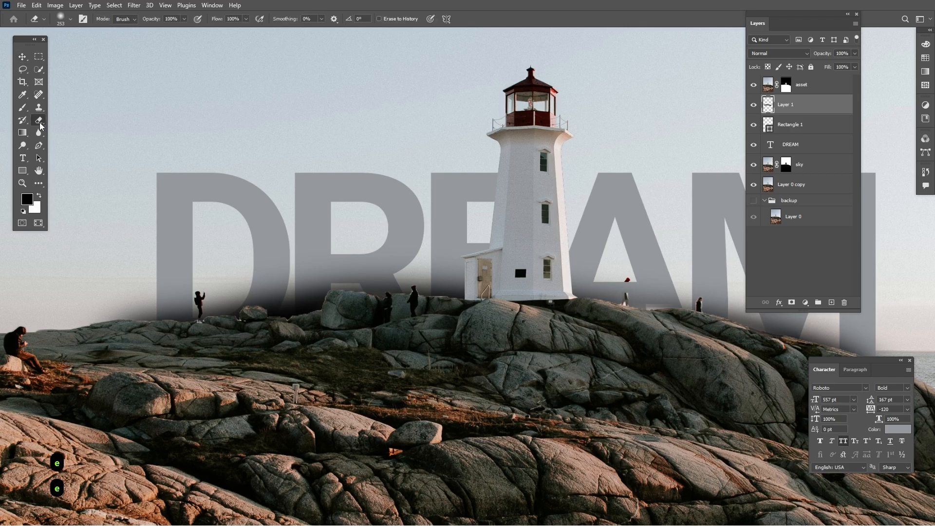
pyautogui.moveTo(246, 164); pyautogui.dragTo(222, 164)
pyautogui.moveTo(255, 228)
pyautogui.mouseDown()
pyautogui.moveTo(282, 239)
pyautogui.moveTo(267, 238)
pyautogui.mouseUp()
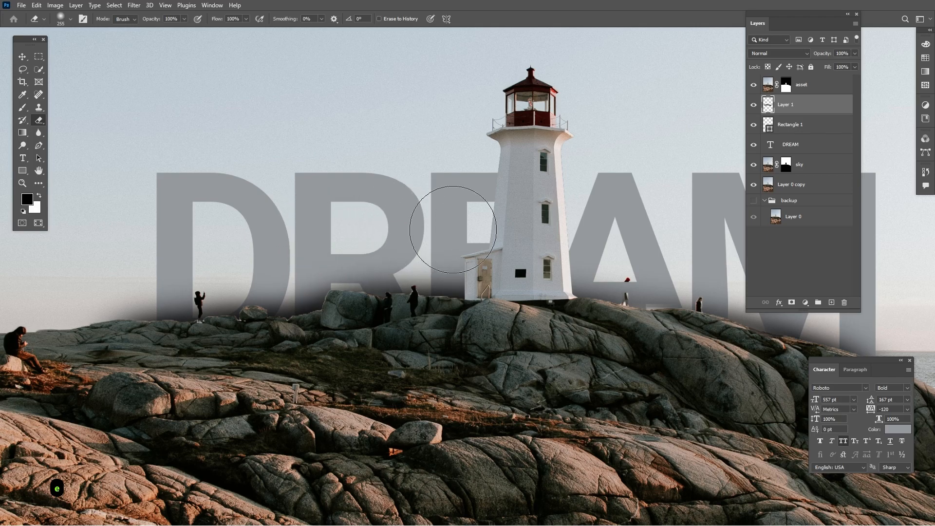
pyautogui.moveTo(254, 248)
pyautogui.mouseDown()
pyautogui.moveTo(162, 248)
pyautogui.moveTo(222, 254)
pyautogui.moveTo(202, 254)
pyautogui.moveTo(246, 235)
pyautogui.moveTo(463, 215)
pyautogui.moveTo(525, 226)
pyautogui.moveTo(276, 213)
pyautogui.mouseUp()
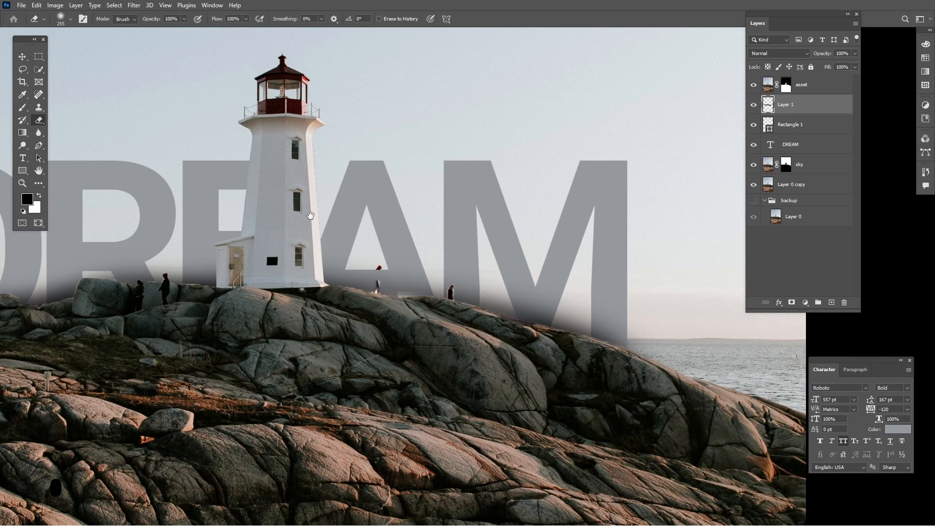
pyautogui.moveTo(440, 226)
pyautogui.mouseDown()
pyautogui.moveTo(553, 257)
pyautogui.moveTo(547, 274)
pyautogui.moveTo(541, 262)
pyautogui.mouseUp()
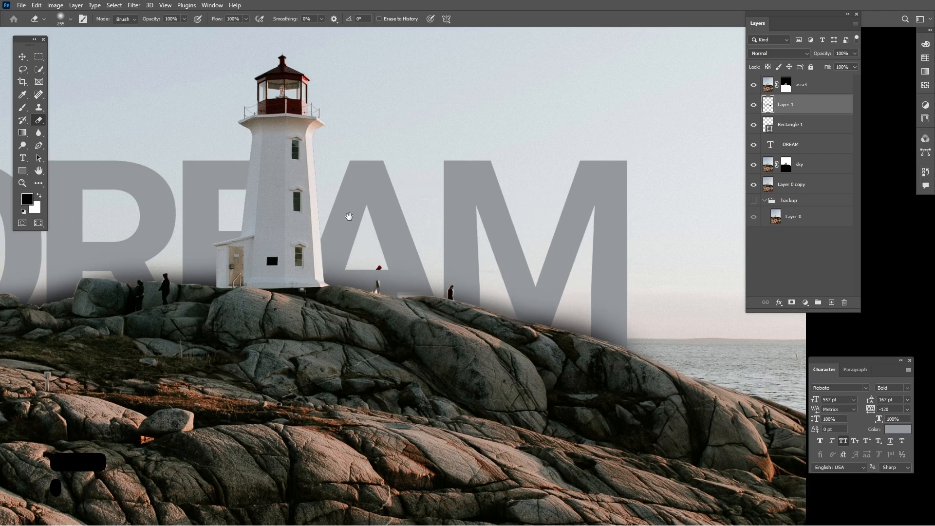
pyautogui.moveTo(349, 214); pyautogui.dragTo(453, 215)
# Collapse the backup group in the layer stack.
pyautogui.press('v')
pyautogui.press('z')
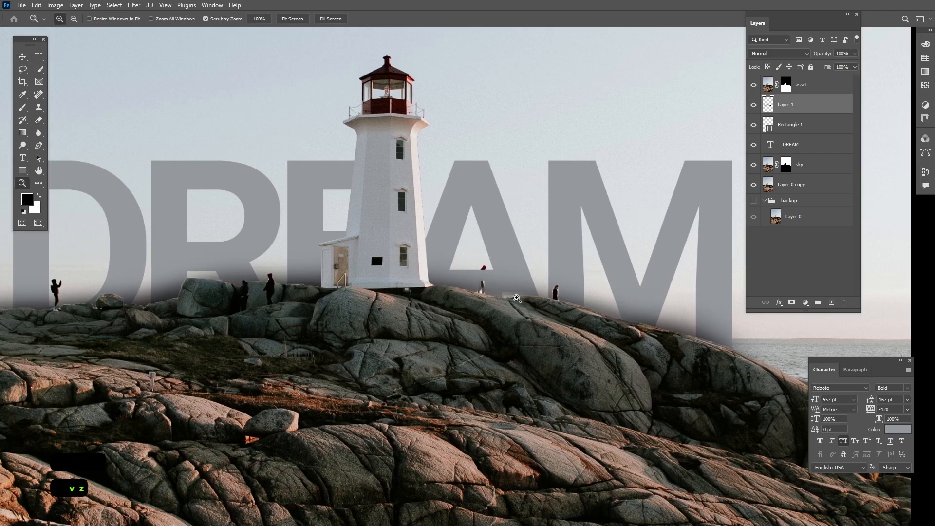
pyautogui.moveTo(511, 297); pyautogui.dragTo(567, 313)
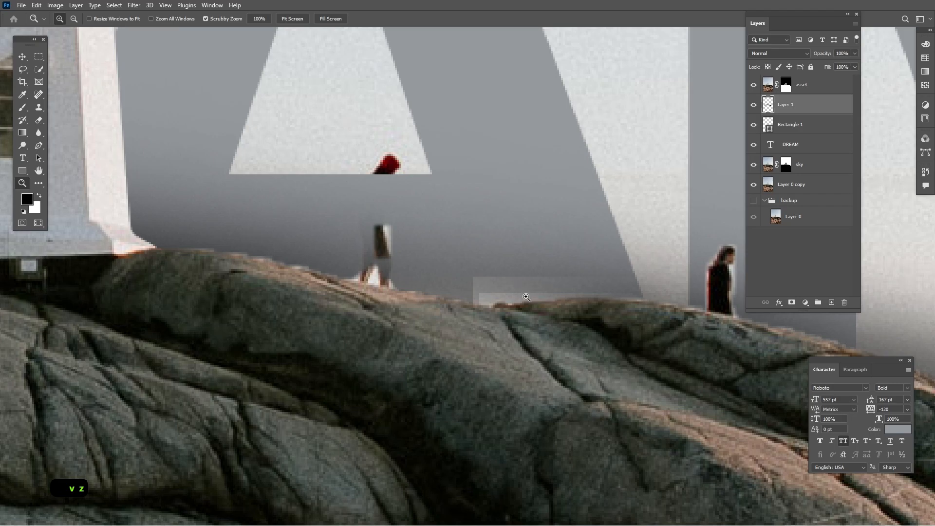
pyautogui.moveTo(568, 305); pyautogui.dragTo(499, 303)
pyautogui.press('v')
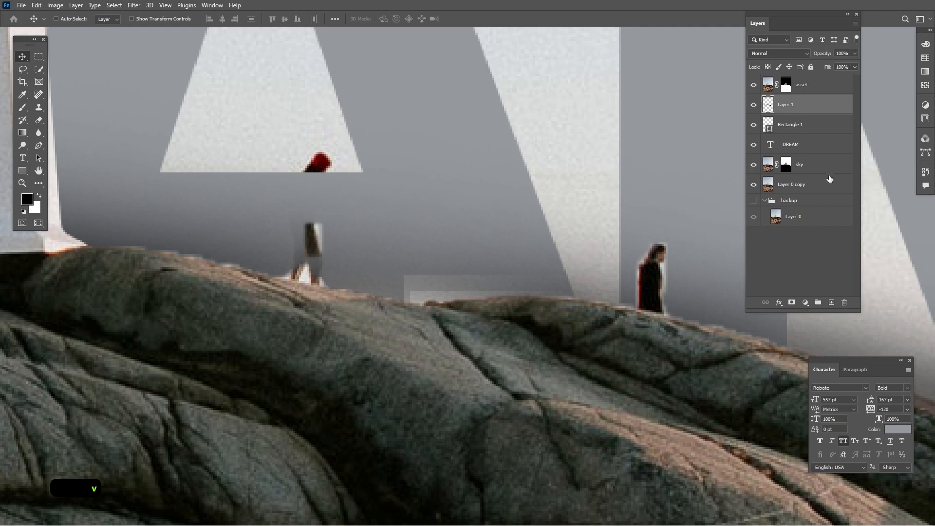
pyautogui.click(763, 205)
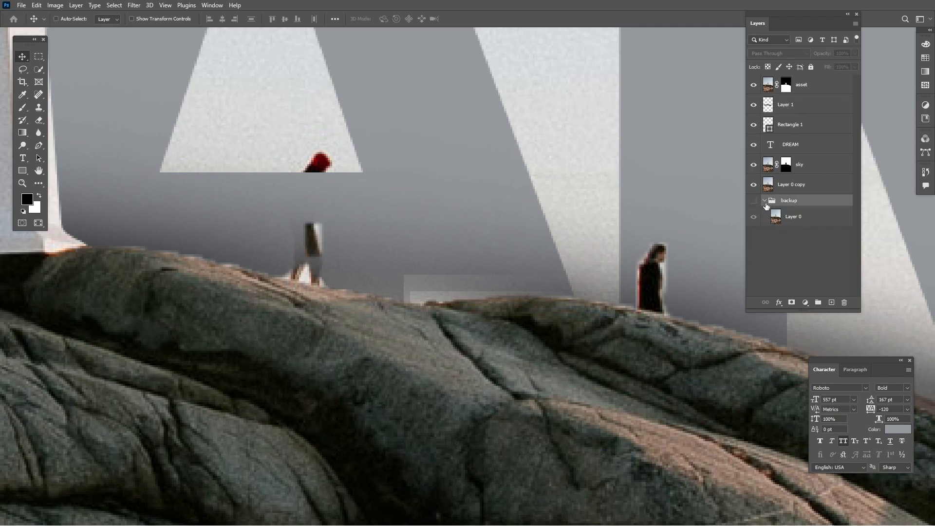
pyautogui.click(764, 200)
# Toggle the visibility of the sky and asset layers to check which one holds the leftover patches around the people.
pyautogui.click(753, 168)
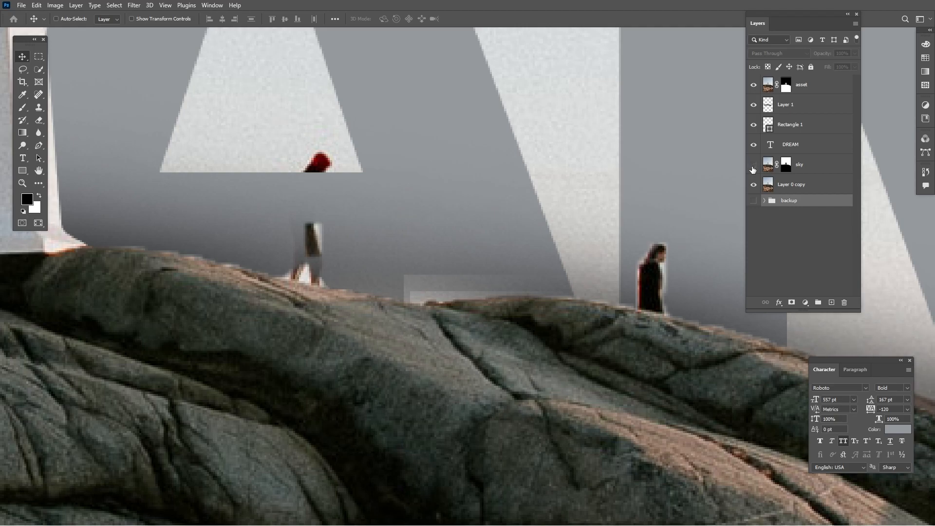
pyautogui.click(753, 167)
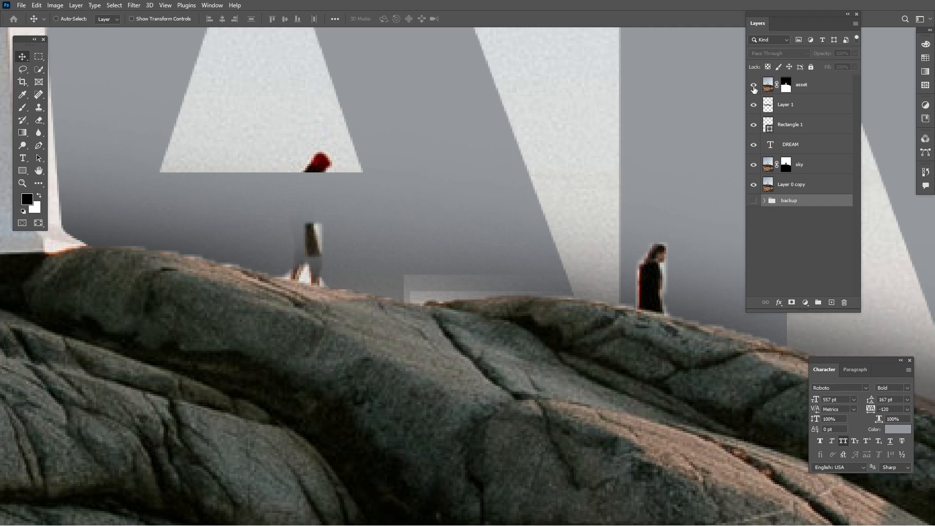
pyautogui.click(754, 87)
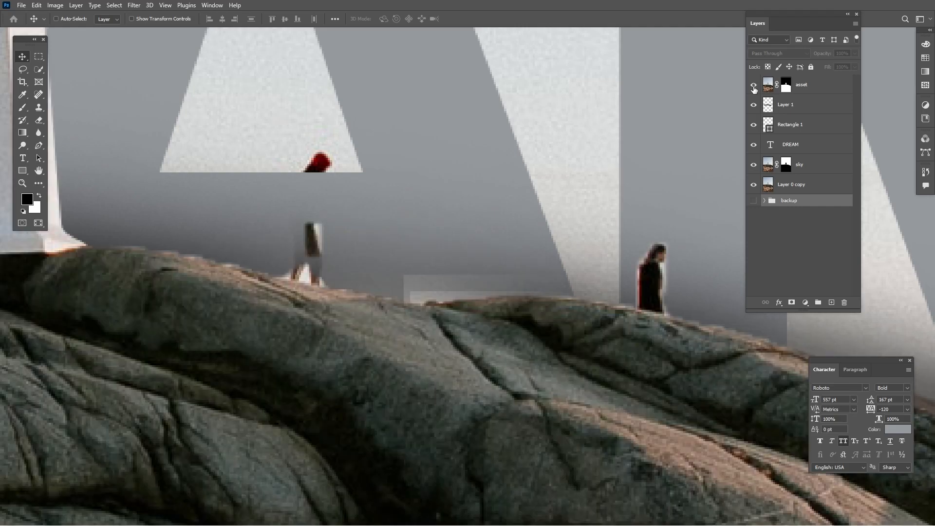
pyautogui.click(754, 86)
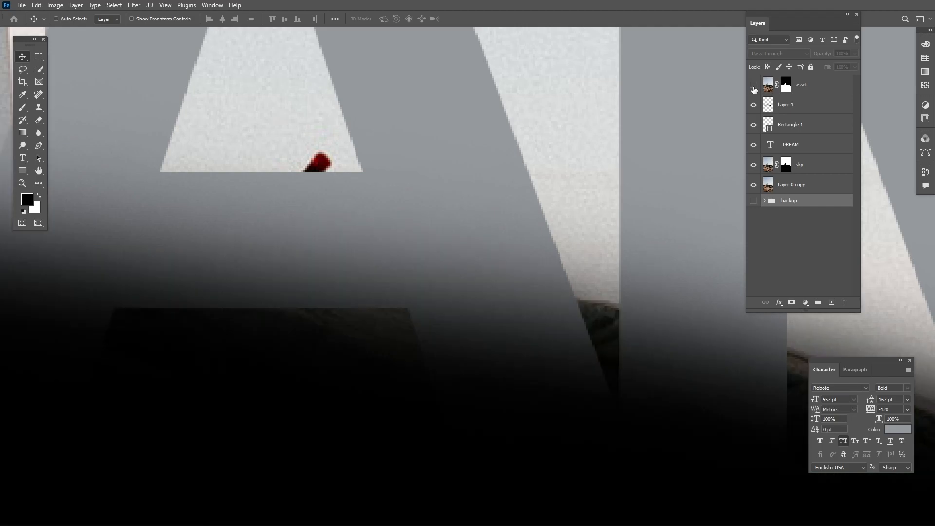
pyautogui.click(754, 87)
# Try hiding the partly cut-off person beside the lighthouse by painting black on the asset layer's mask with a small hard brush, and undo it.
pyautogui.click(786, 86)
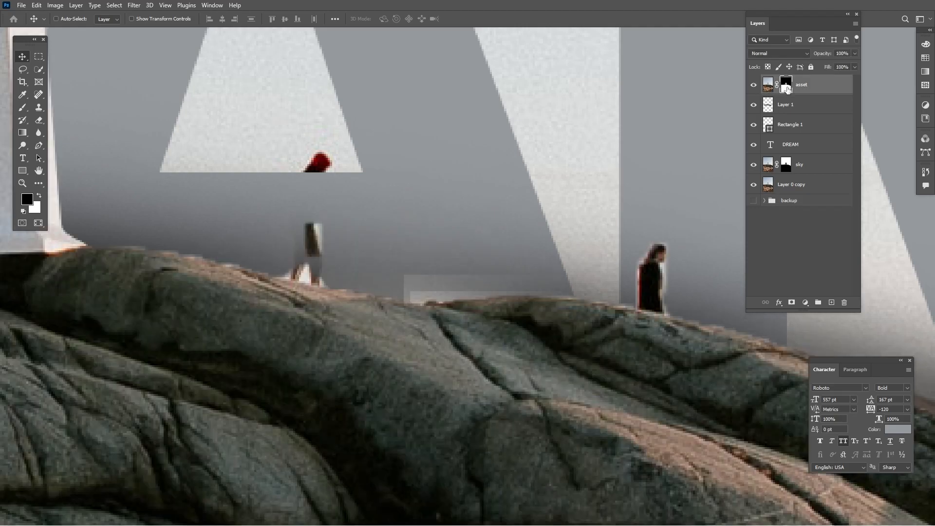
pyautogui.press('b')
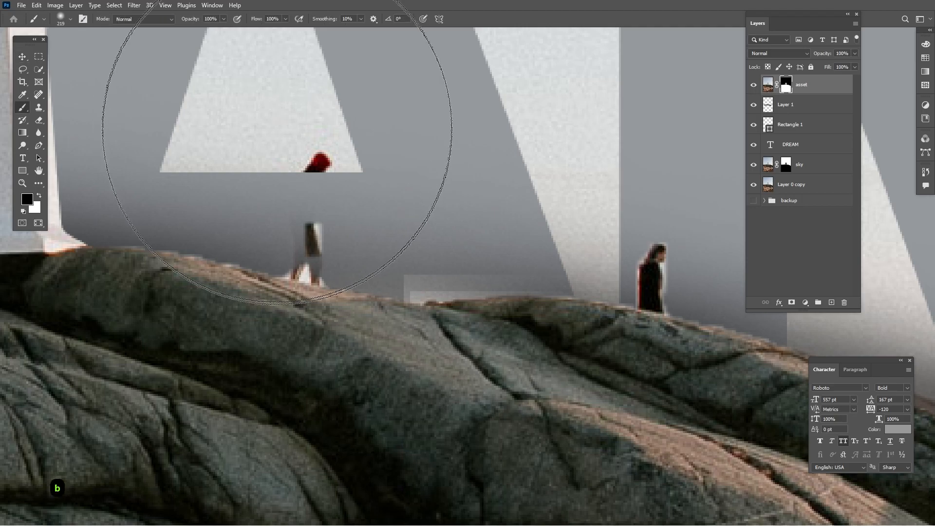
pyautogui.moveTo(417, 222)
pyautogui.mouseDown()
pyautogui.moveTo(244, 223)
pyautogui.moveTo(215, 474)
pyautogui.moveTo(299, 384)
pyautogui.mouseUp()
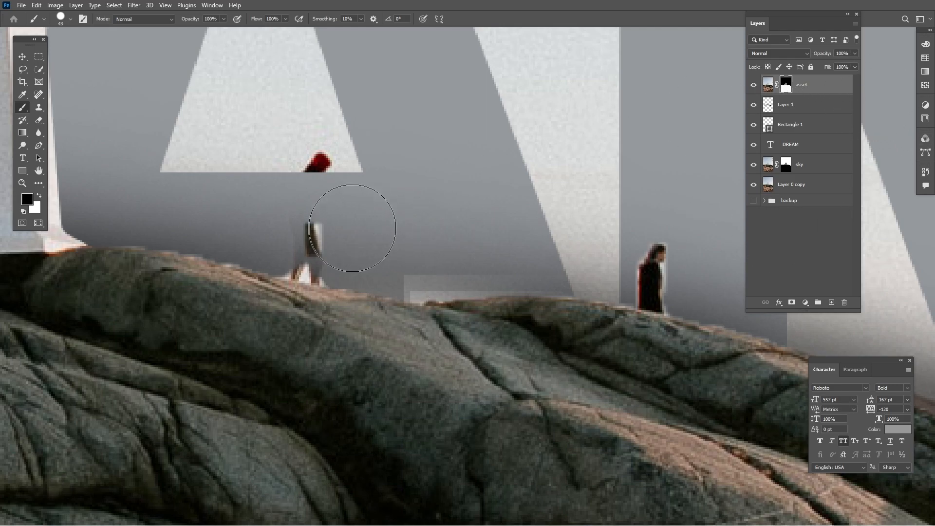
pyautogui.click(306, 241)
pyautogui.click(307, 267)
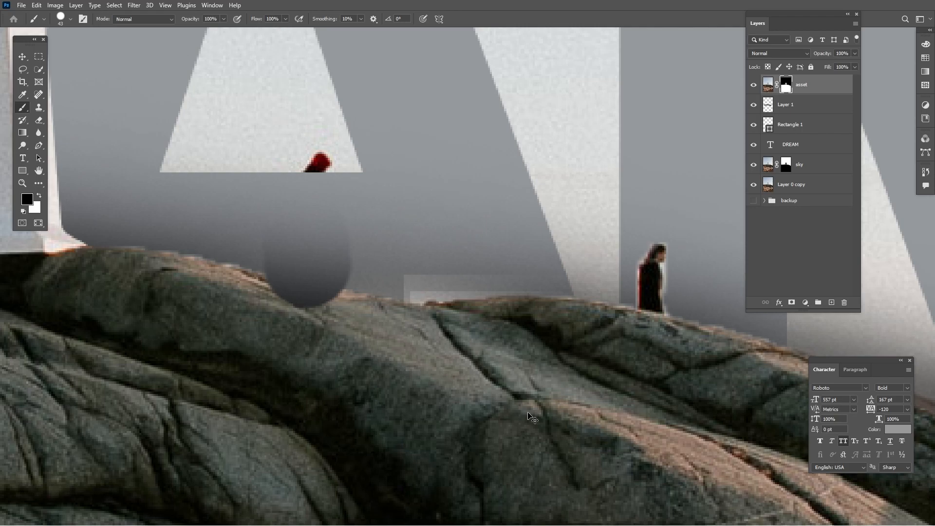
pyautogui.hotkey('ctrl', 'z')
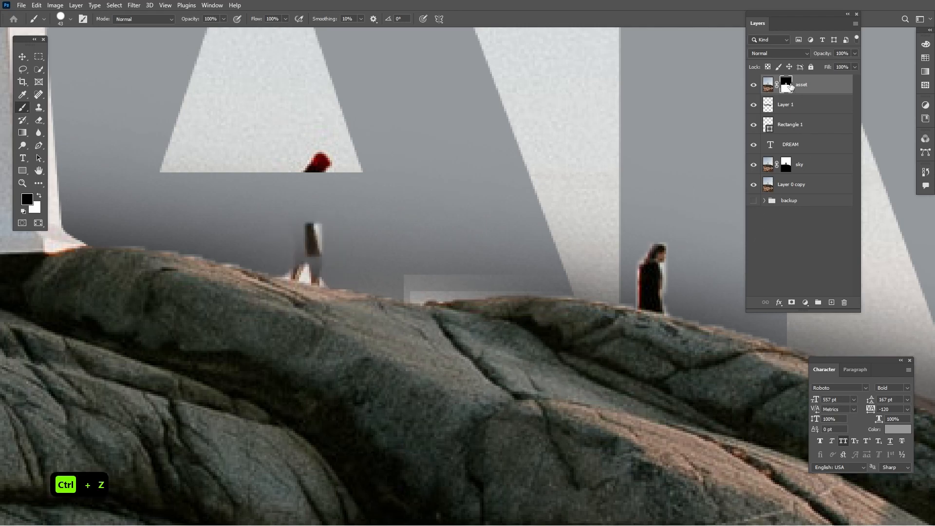
# Select the DREAM text layer directly from the artwork.
pyautogui.press('z')
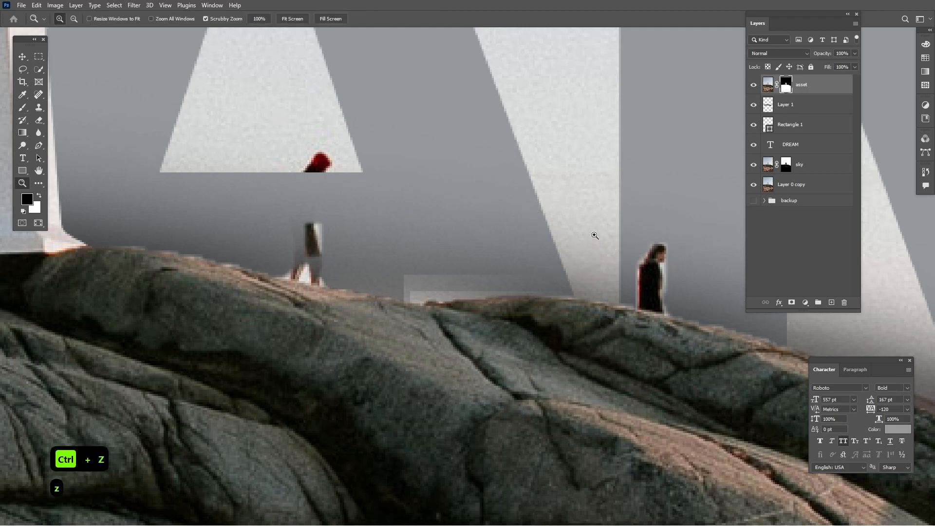
pyautogui.moveTo(593, 234); pyautogui.dragTo(539, 342)
pyautogui.press('v')
pyautogui.moveTo(569, 310); pyautogui.dragTo(531, 310)
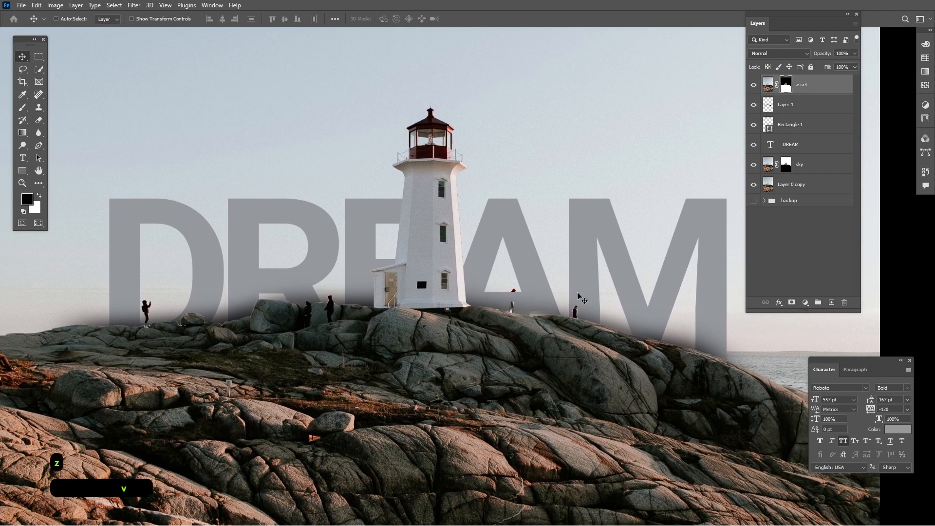
pyautogui.keyDown('ctrl'); pyautogui.click(601, 213); pyautogui.keyUp('ctrl')
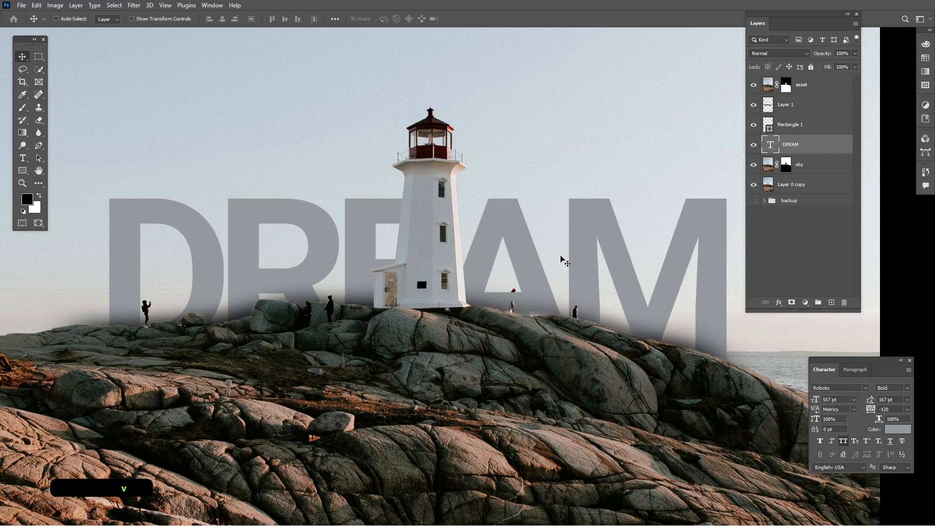
pyautogui.keyDown('ctrl'); pyautogui.click(431, 181); pyautogui.keyUp('ctrl')
pyautogui.keyDown('ctrl'); pyautogui.click(366, 224); pyautogui.keyUp('ctrl')
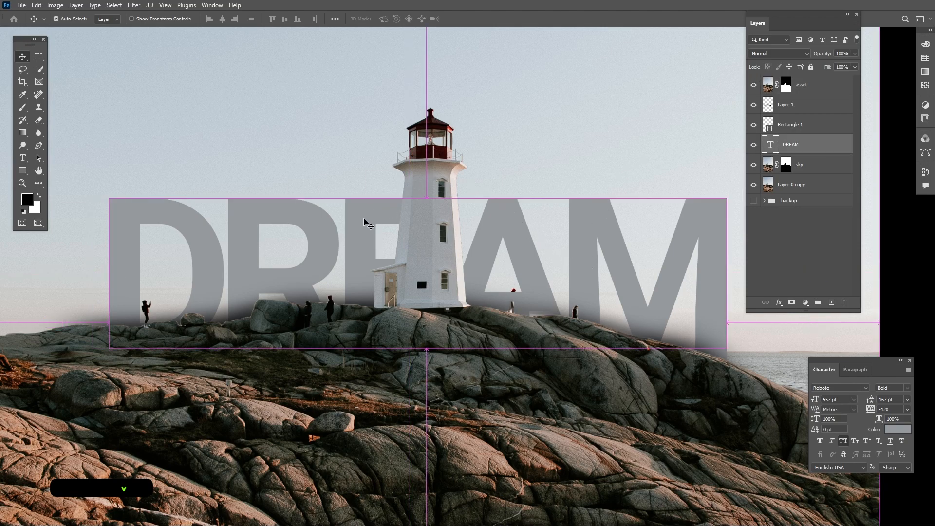
pyautogui.press('ctrl')
pyautogui.scroll(-4, 608, 322)
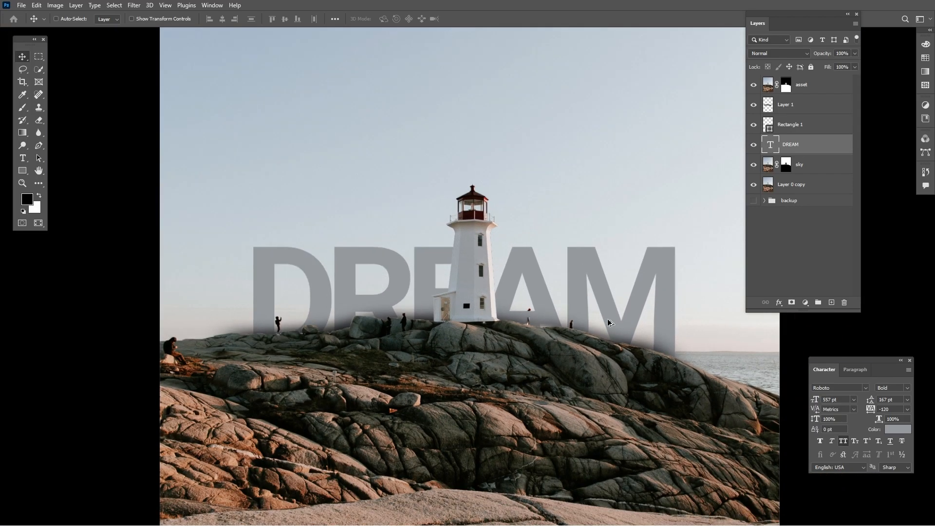
pyautogui.moveTo(609, 323); pyautogui.dragTo(627, 344)
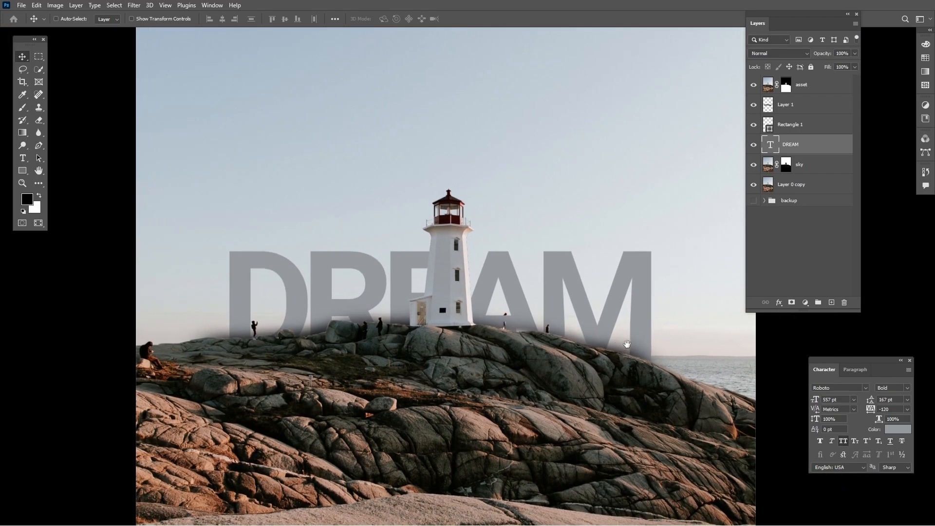
pyautogui.click(136, 5)
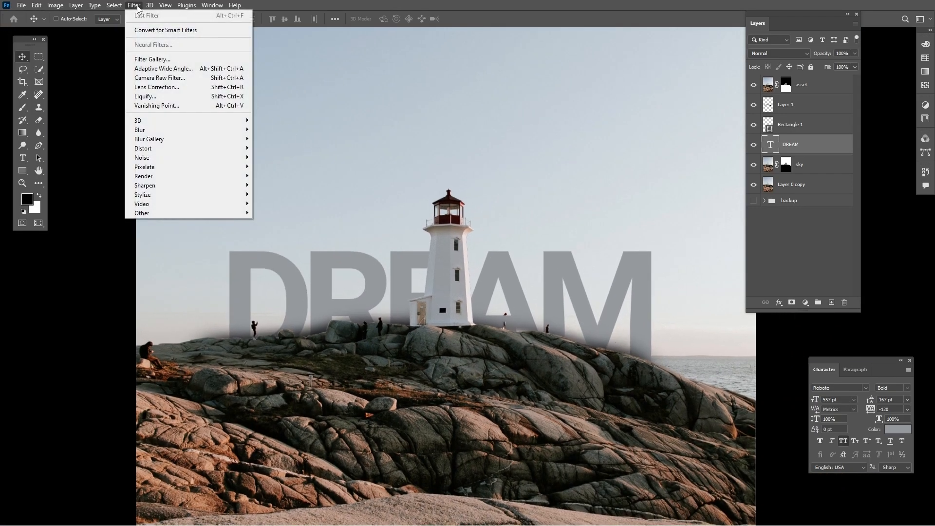
pyautogui.moveTo(210, 129)
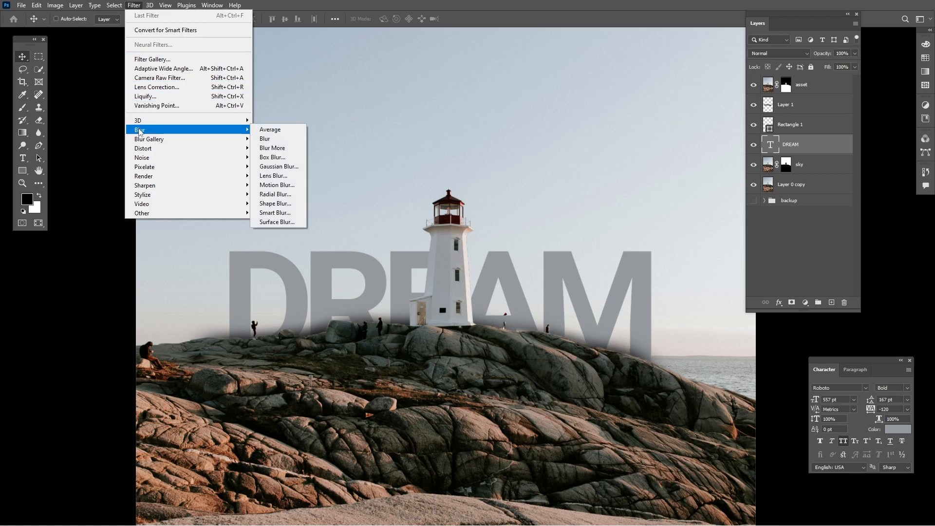
pyautogui.click(291, 185)
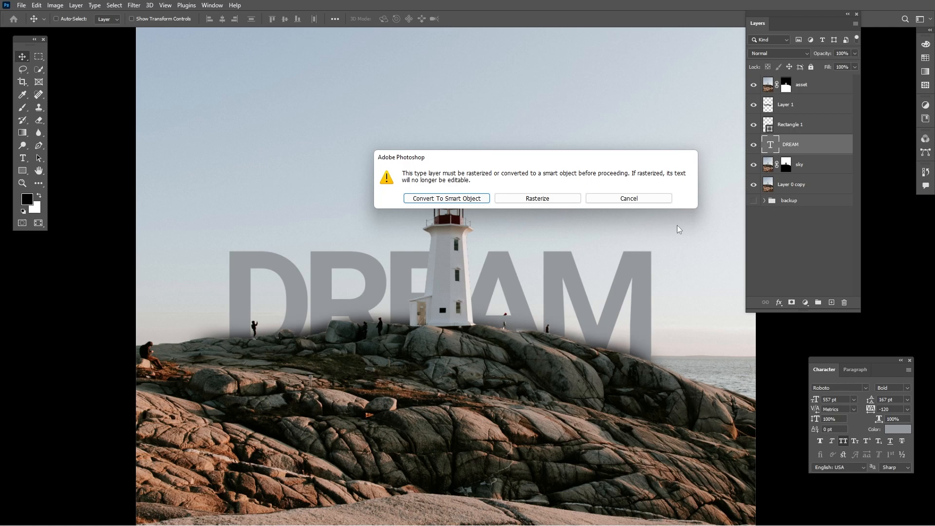
pyautogui.click(665, 200)
# Start a Radial Blur on the DREAM text layer, converting the layer to a smart object.
pyautogui.click(134, 5)
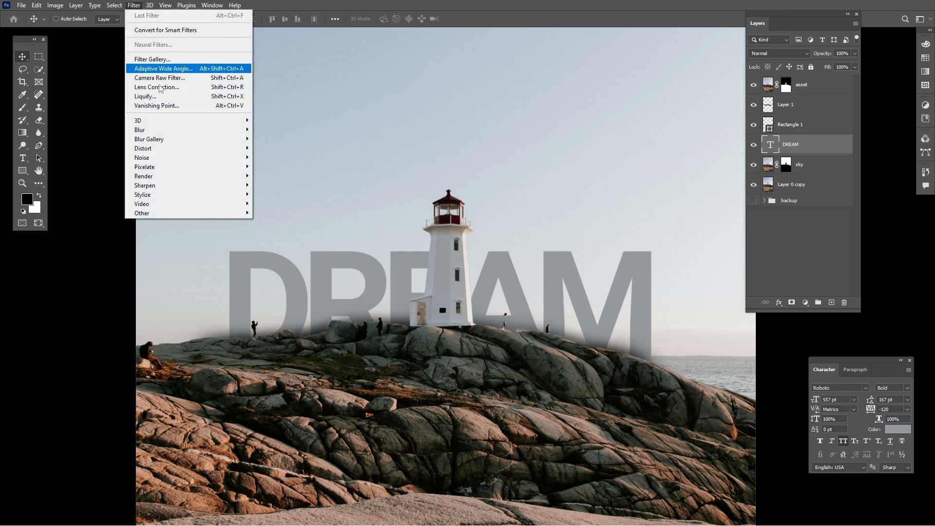
pyautogui.moveTo(204, 129)
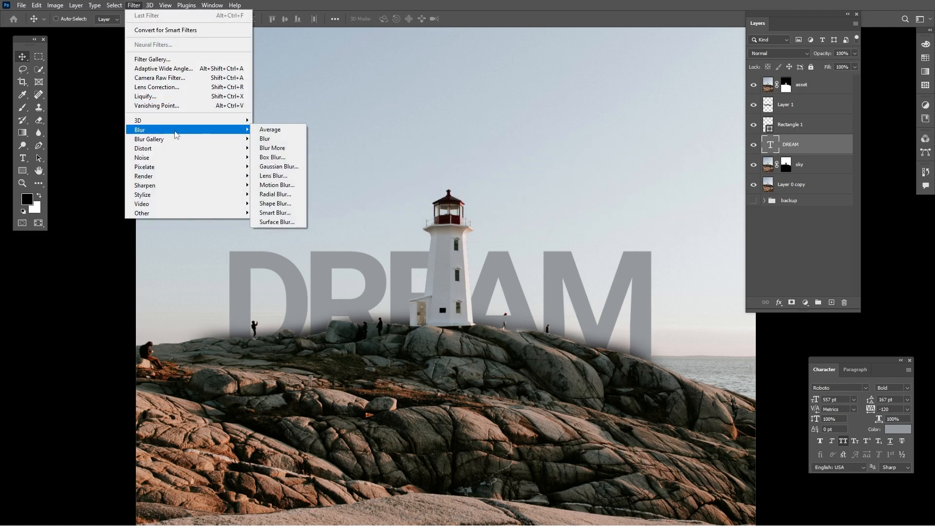
pyautogui.click(287, 194)
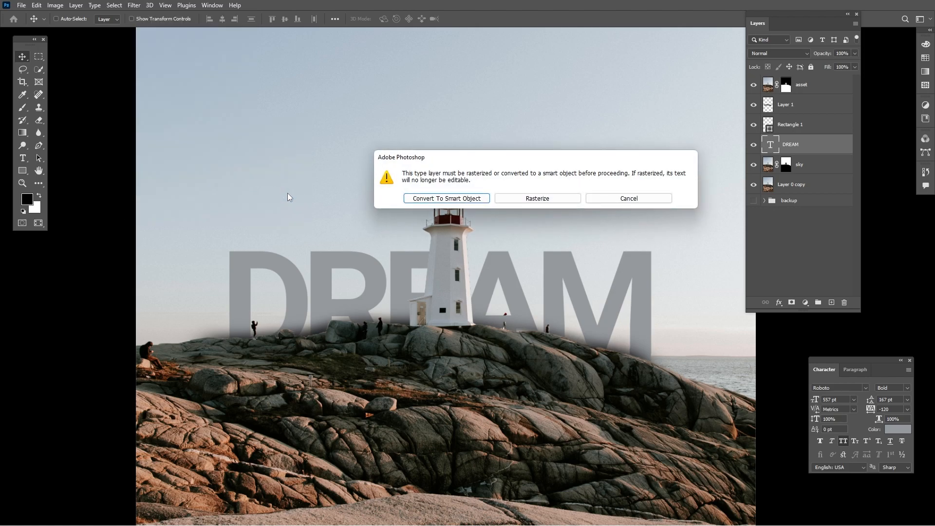
pyautogui.moveTo(482, 155); pyautogui.dragTo(275, 97)
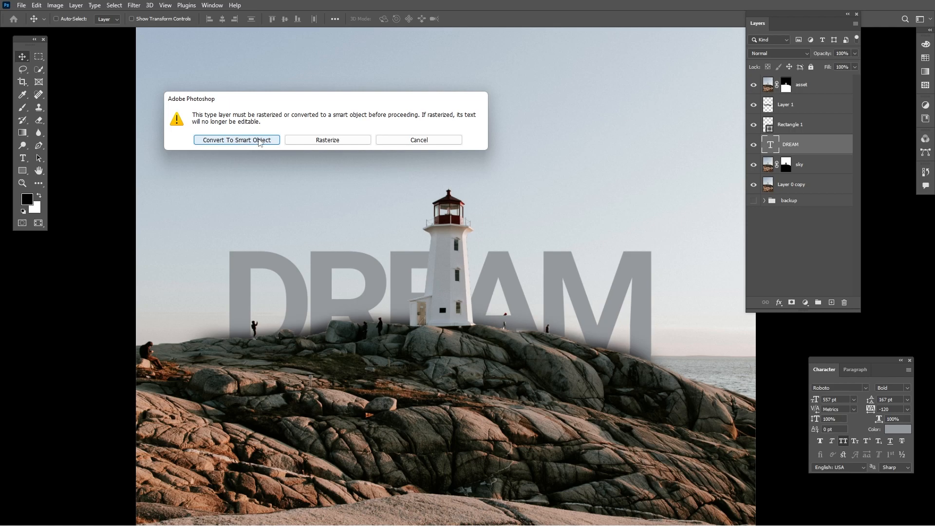
pyautogui.click(259, 140)
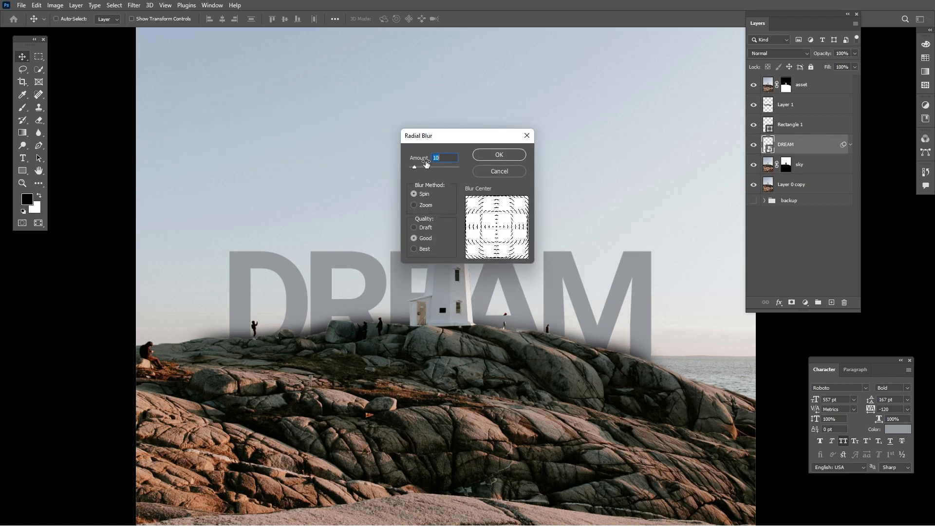
# Apply the Radial Blur with the Zoom method, amount 61, and the blur center moved to the middle of the lower edge.
pyautogui.click(415, 205)
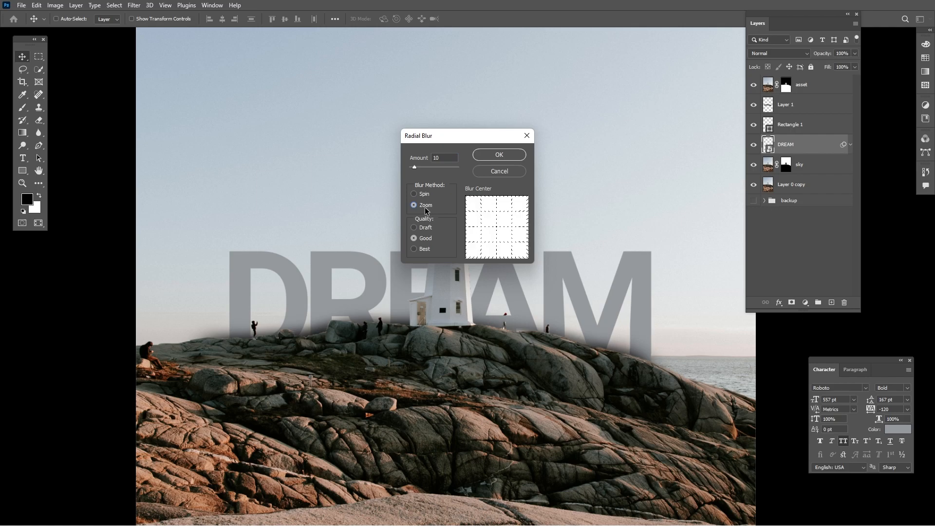
pyautogui.moveTo(415, 168); pyautogui.dragTo(431, 171)
pyautogui.moveTo(497, 231); pyautogui.dragTo(499, 259)
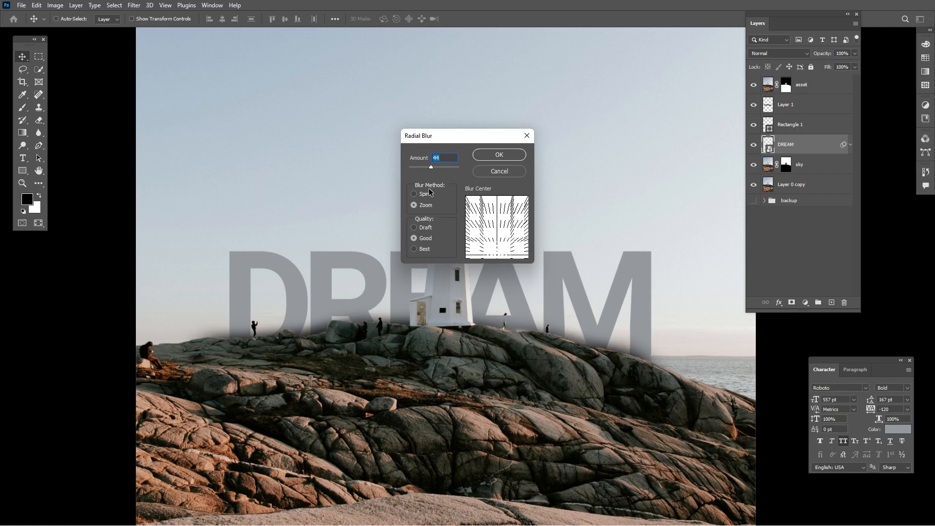
pyautogui.moveTo(431, 168); pyautogui.dragTo(438, 171)
pyautogui.click(505, 156)
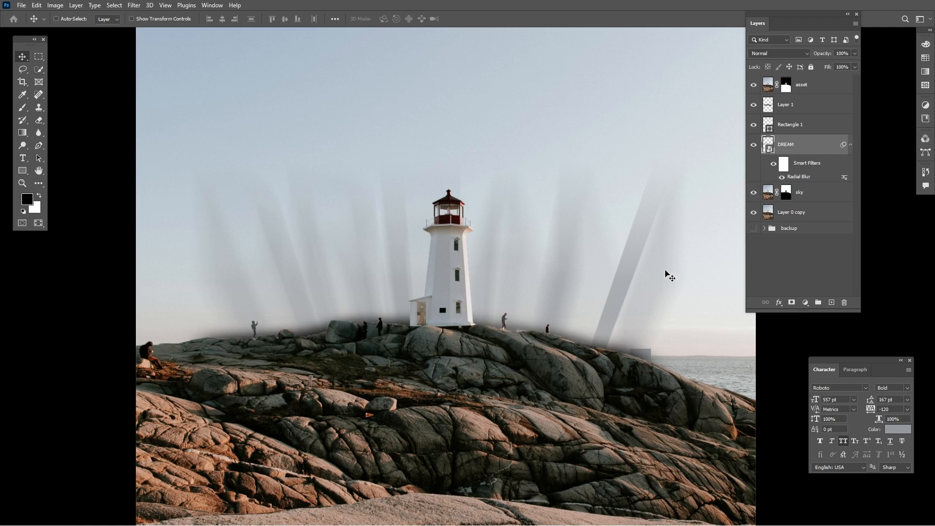
# Edit the DREAM layer's Radial Blur smart filter and lower its amount so the letters stay readable.
pyautogui.doubleClick(797, 178)
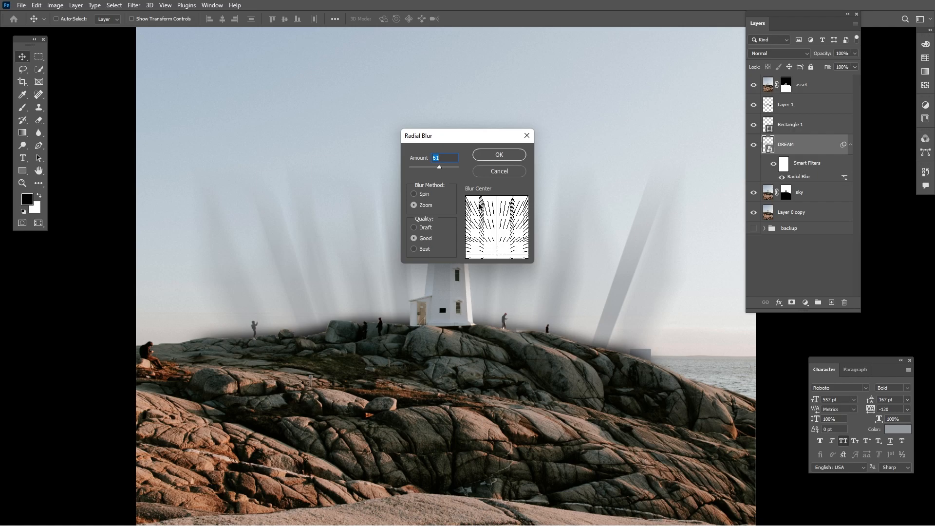
pyautogui.moveTo(438, 169); pyautogui.dragTo(417, 171)
pyautogui.click(510, 156)
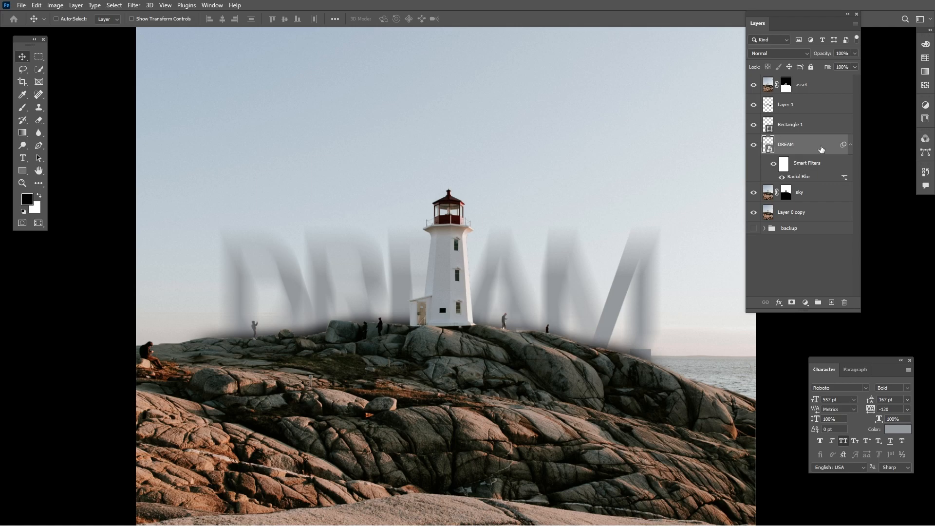
# Duplicate the blurred DREAM layer, hide the Radial Blur filter on the copy, and set the copy's opacity to 52%.
pyautogui.hotkey('ctrl', 'j')
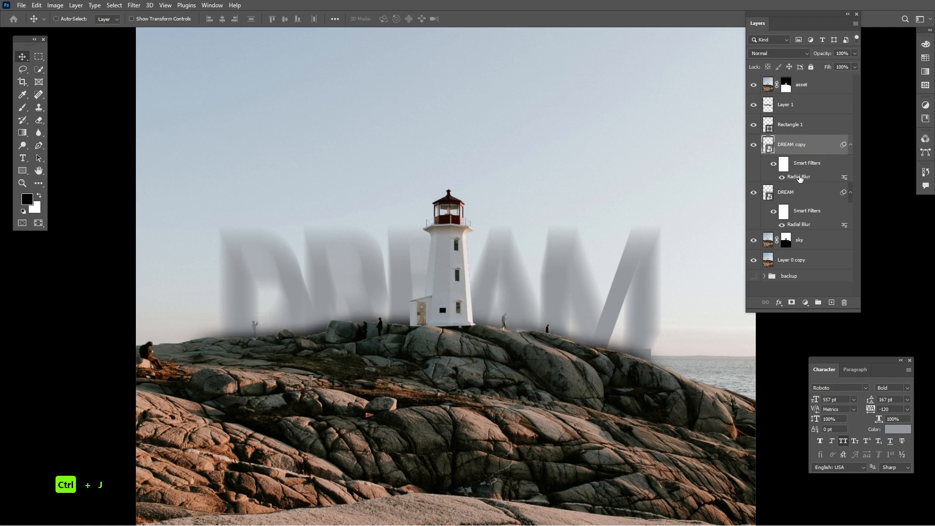
pyautogui.click(782, 177)
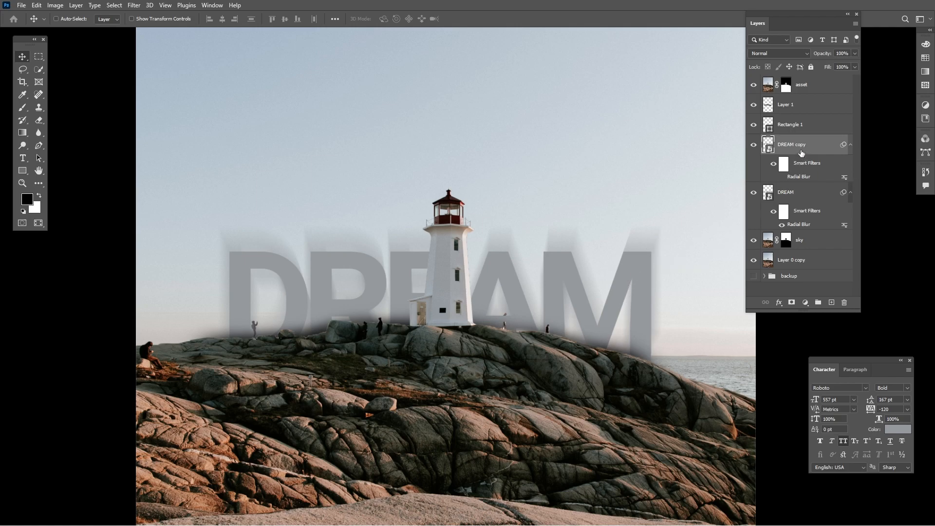
pyautogui.moveTo(820, 53); pyautogui.dragTo(797, 57)
# Examine how the sharp and blurred DREAM text combine within the whole composition.
pyautogui.press('z')
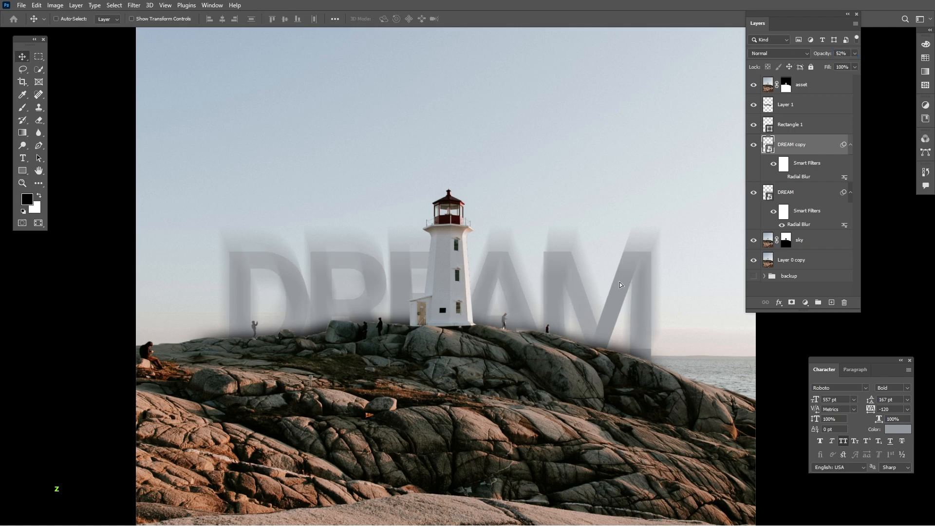
pyautogui.moveTo(608, 310); pyautogui.dragTo(625, 289)
pyautogui.hotkey('ctrl', 'z')
pyautogui.press('z')
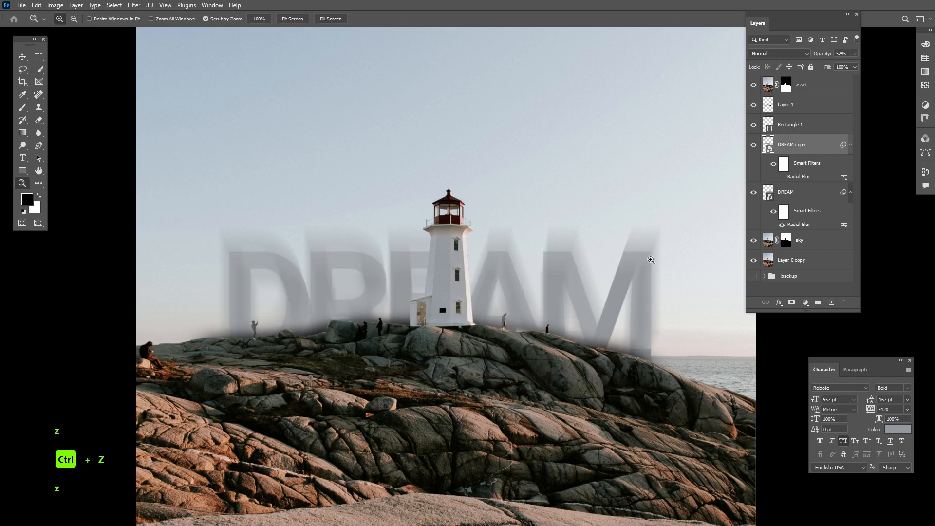
pyautogui.hotkey('ctrl', '-')
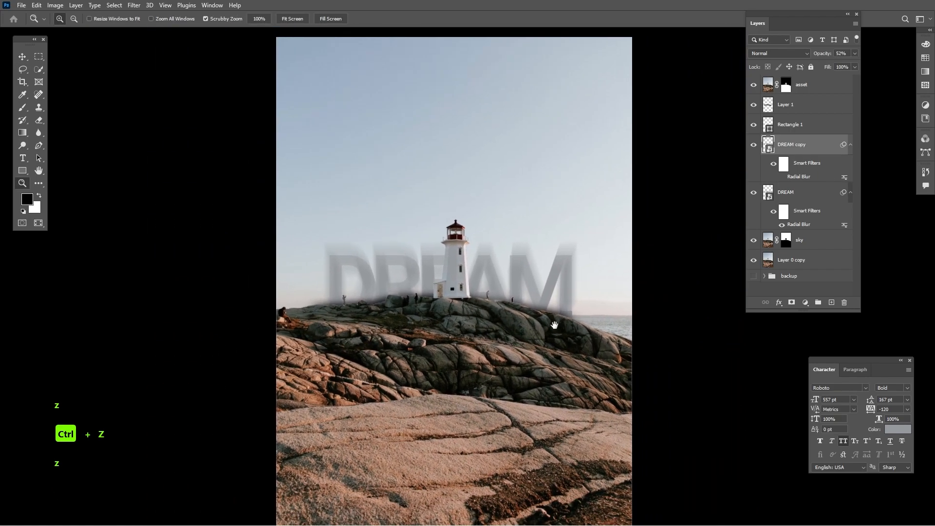
pyautogui.moveTo(554, 325); pyautogui.dragTo(544, 327)
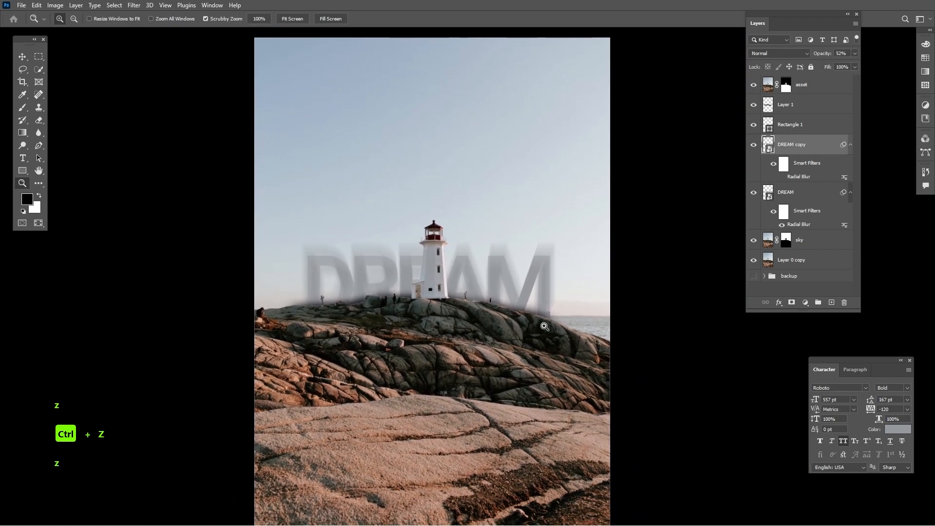
pyautogui.press('v')
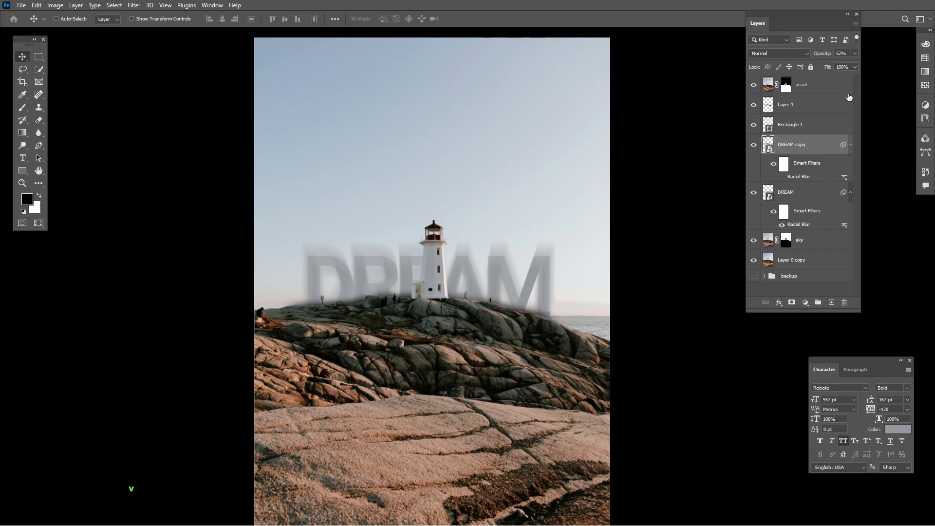
# Add a Curves adjustment above the asset layer and darken the image by pulling down the shadows and highlights.
pyautogui.click(817, 90)
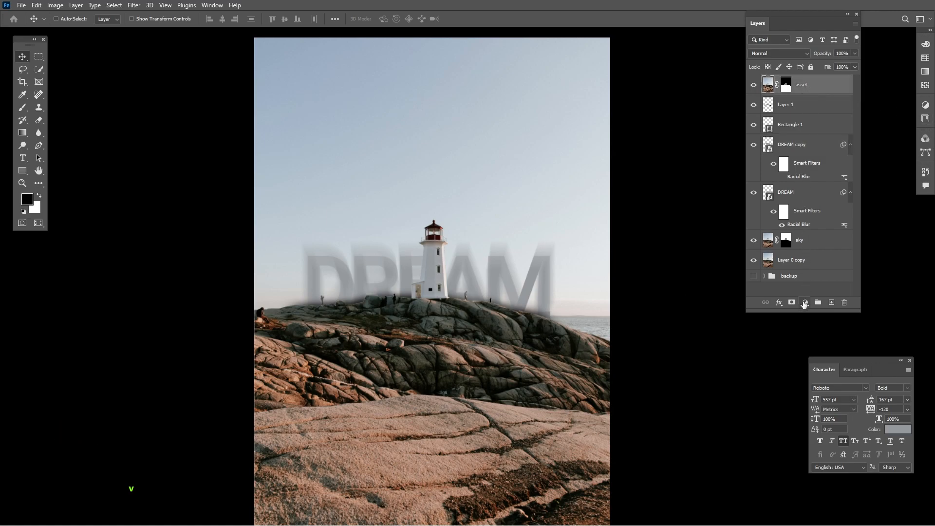
pyautogui.click(805, 302)
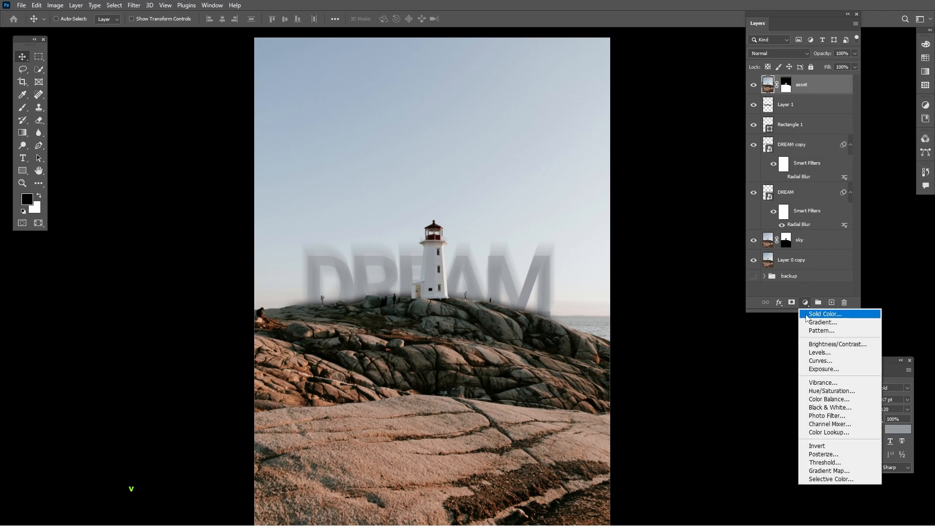
pyautogui.click(842, 360)
pyautogui.moveTo(660, 231); pyautogui.dragTo(622, 263)
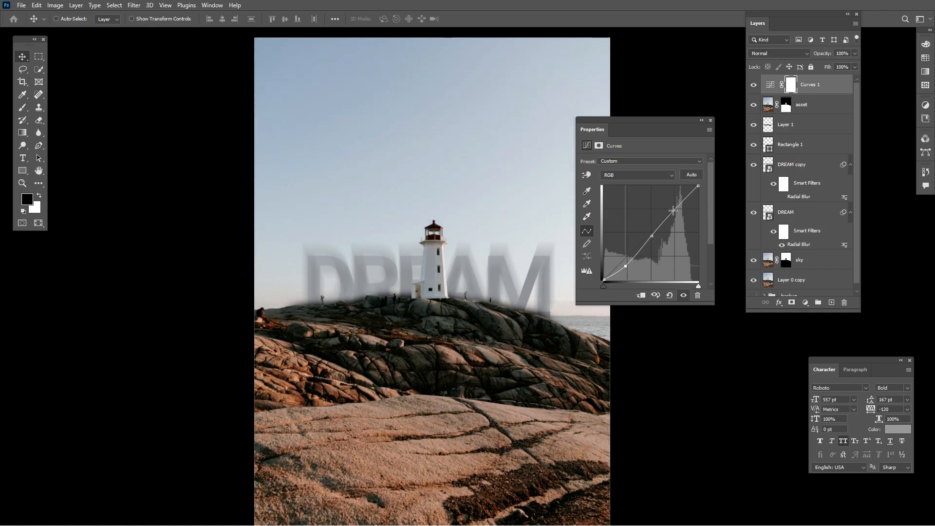
pyautogui.moveTo(672, 213); pyautogui.dragTo(655, 238)
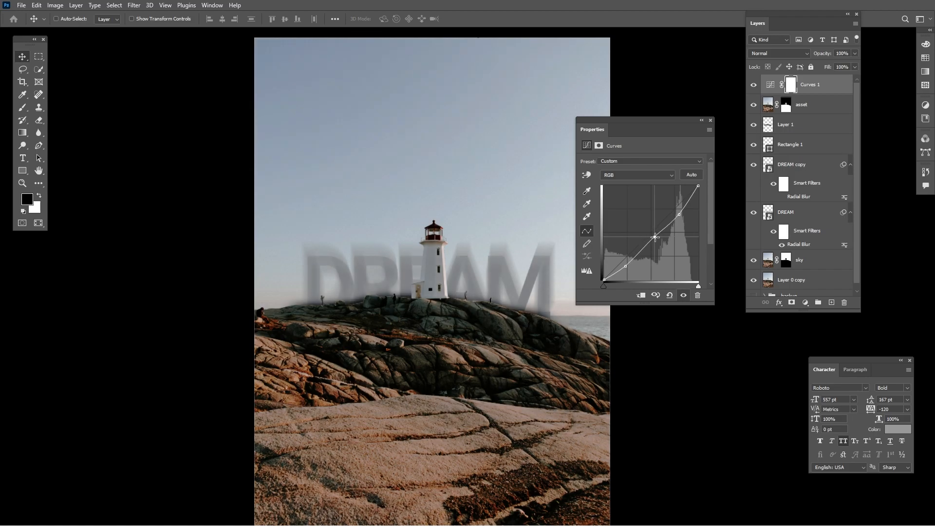
pyautogui.click(701, 122)
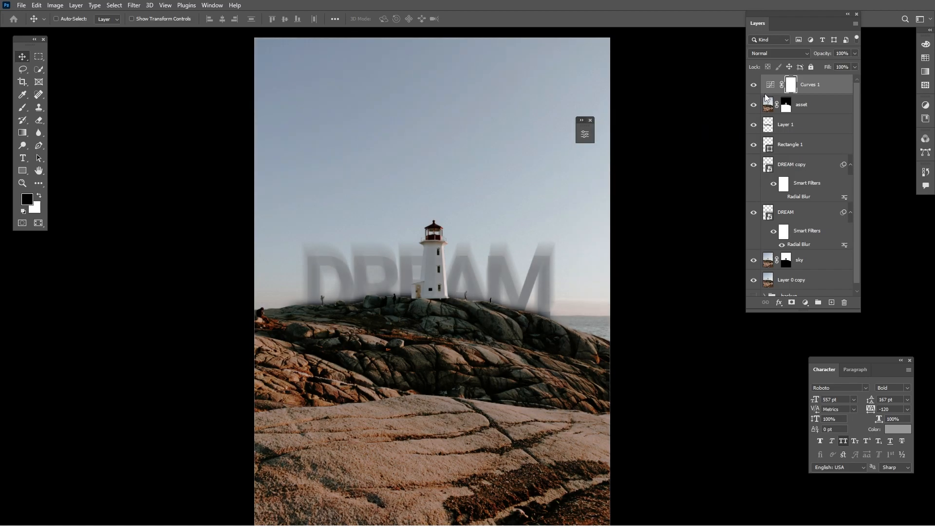
# Toggle the Curves adjustment's visibility to compare the image before and after, viewing the full composition.
pyautogui.click(756, 85)
pyautogui.click(755, 86)
pyautogui.moveTo(656, 309); pyautogui.dragTo(636, 295)
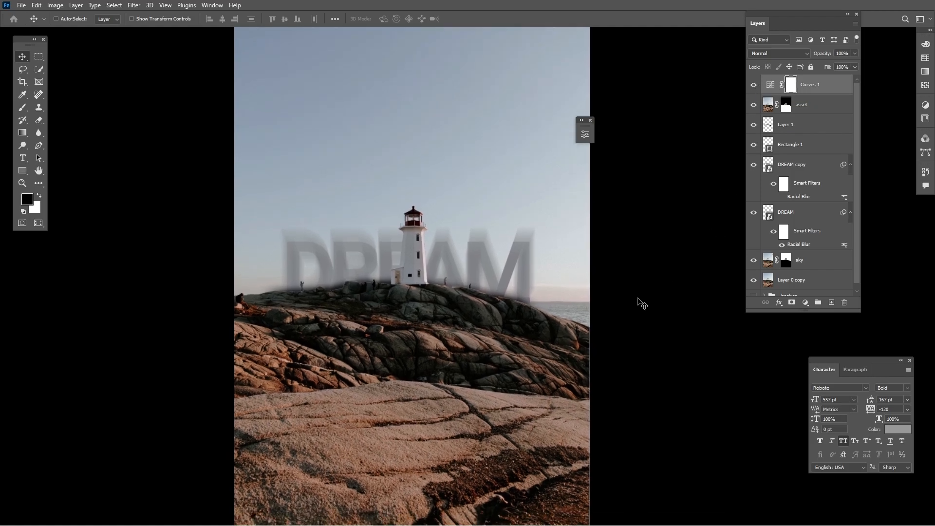
pyautogui.press('z')
pyautogui.scroll(-3, 633, 283)
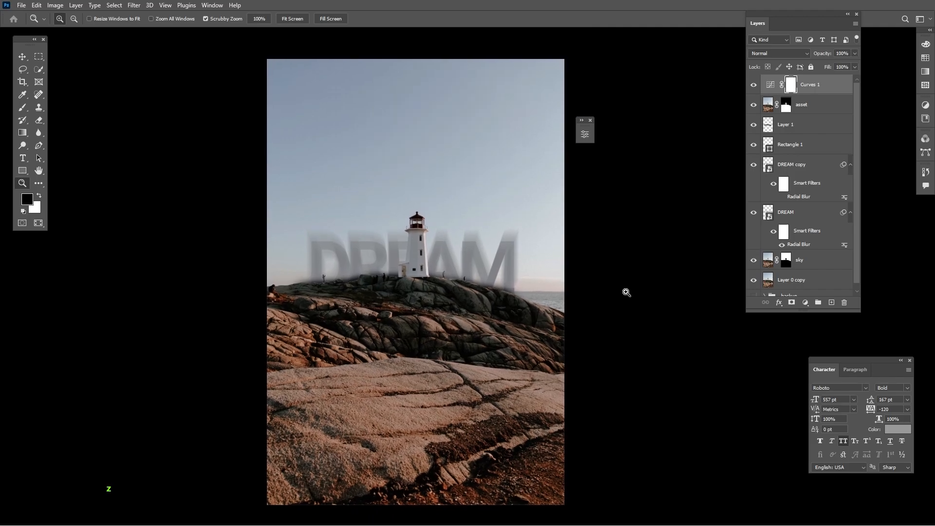